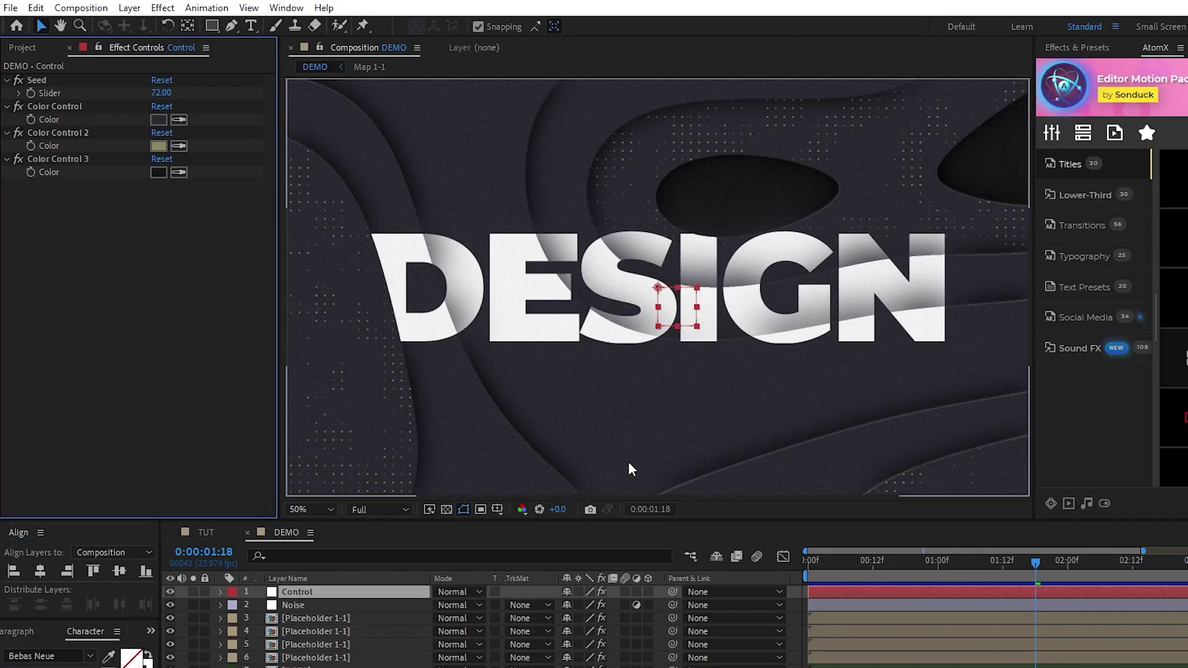
Set the Control layer's Seed Slider to 8.
click(334, 593)
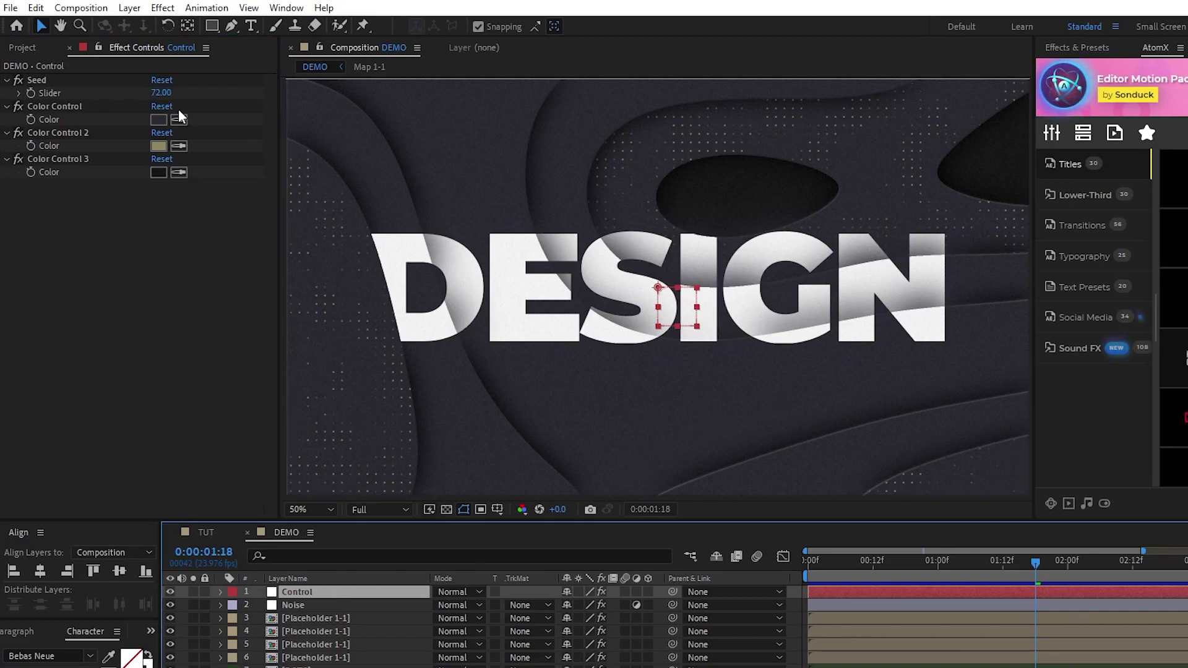
click(162, 94)
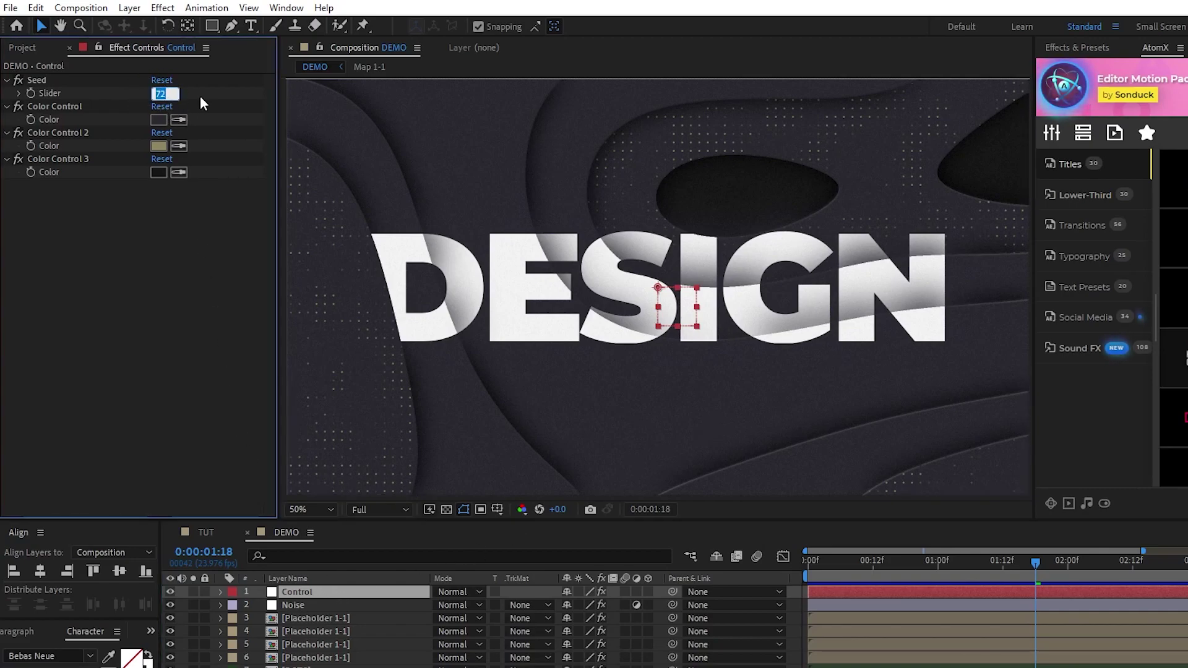
text(8)
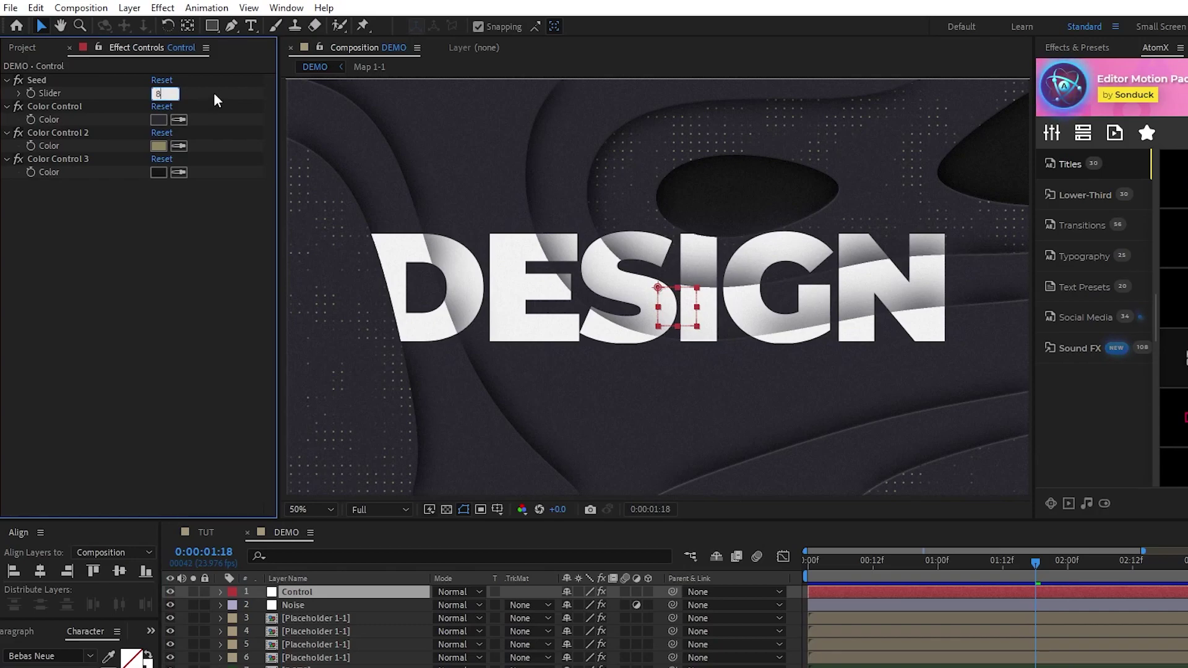
key(Return)
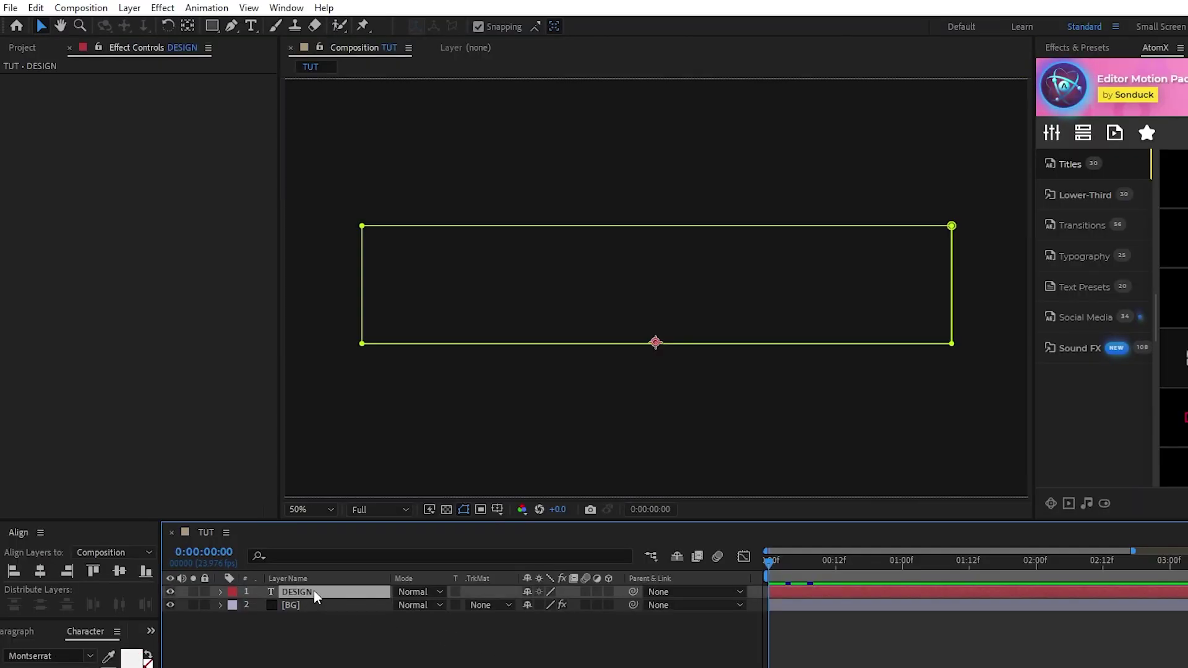
Pre-compose the DESIGN text layer into a comp named Placeholder.
right_click(314, 591)
click(393, 508)
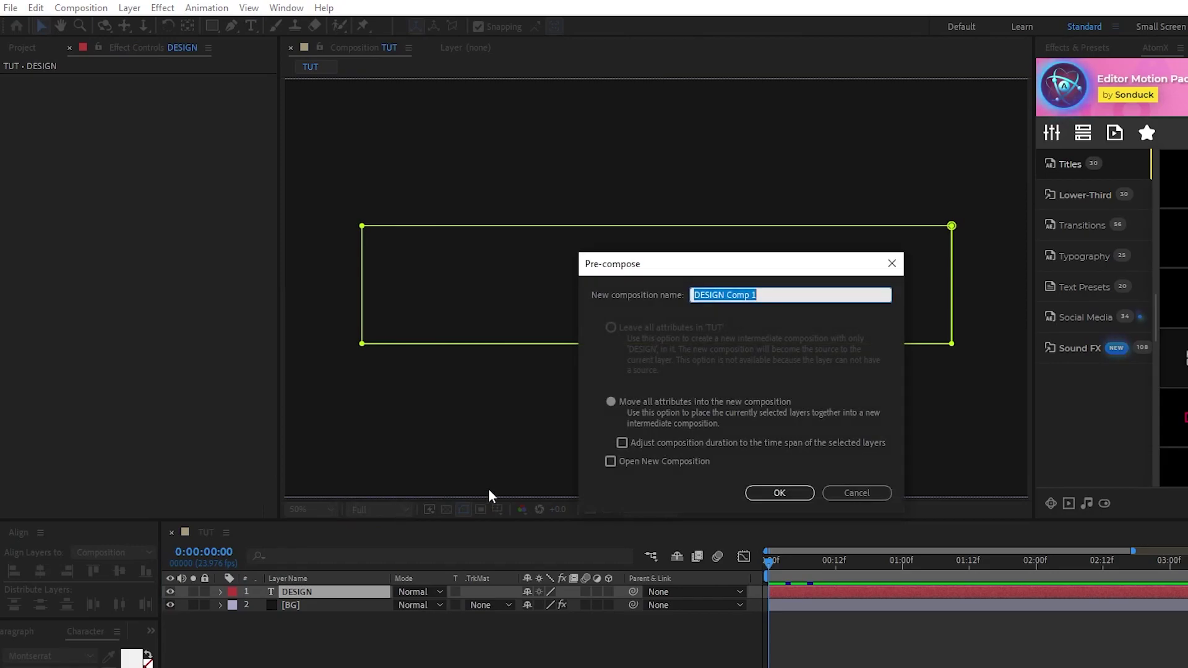
text(Placeholder)
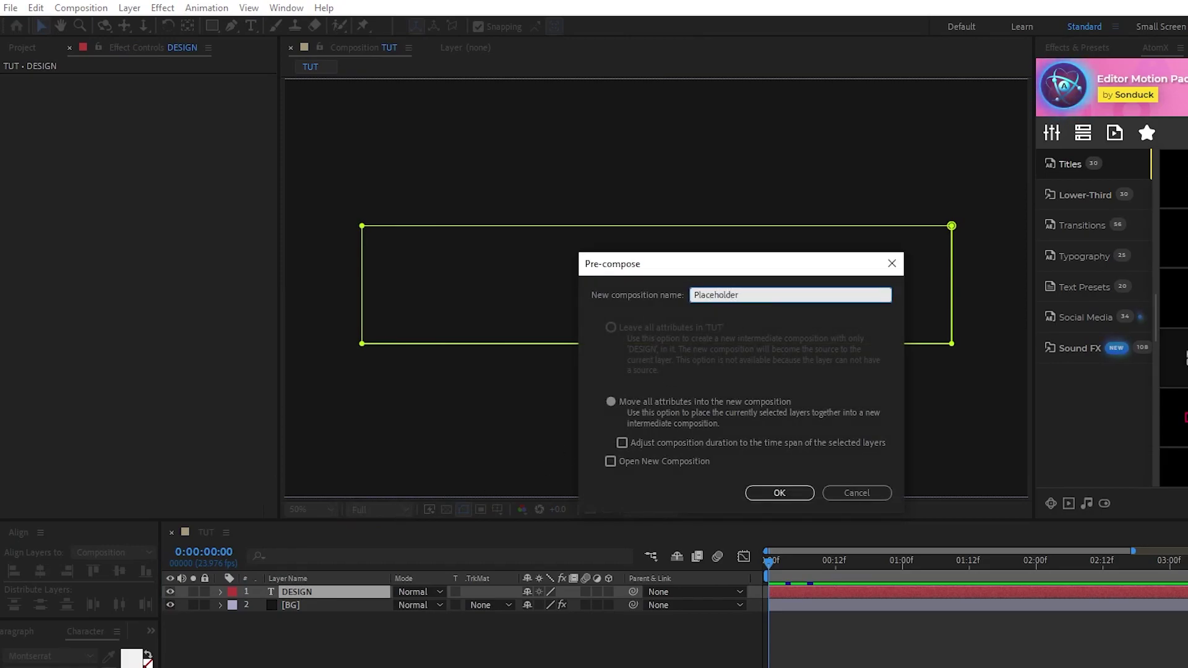
click(779, 493)
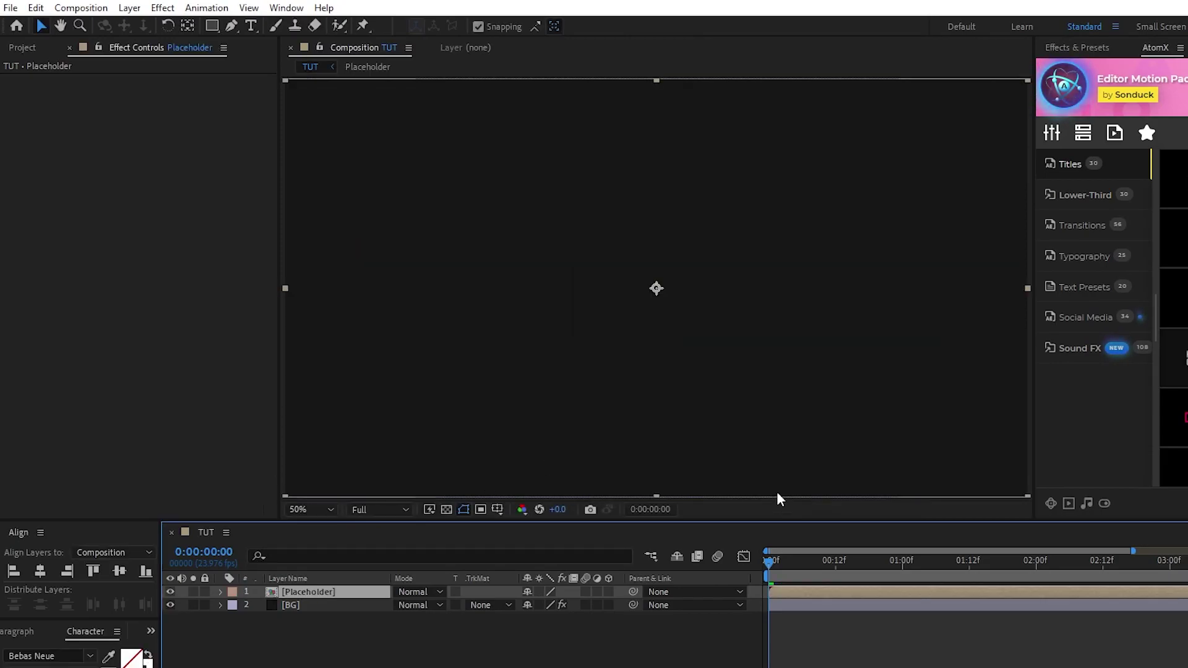
Add a full-frame white solid and duplicate it.
click(129, 8)
mouse_move(146, 28)
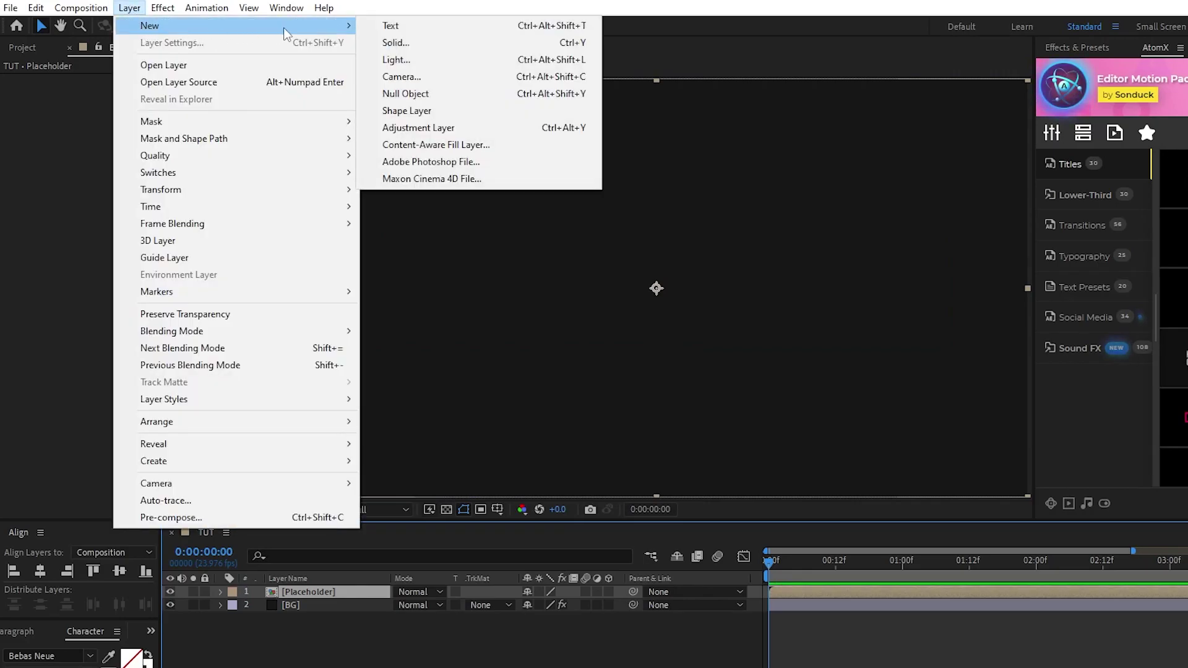
click(472, 43)
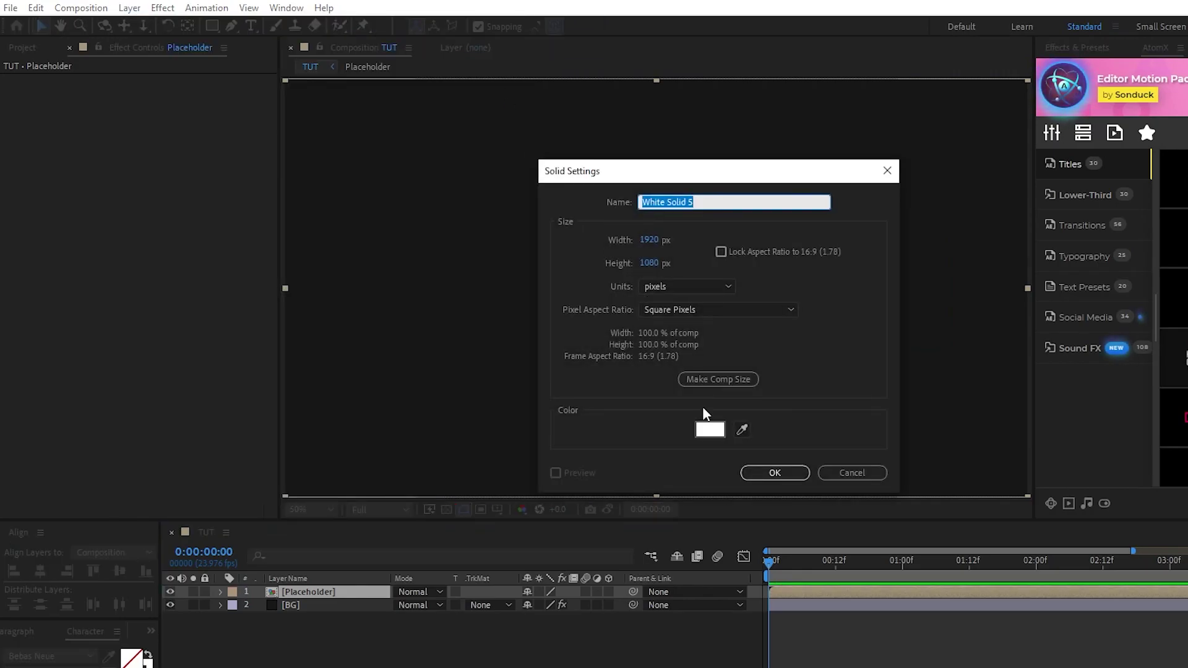
click(718, 433)
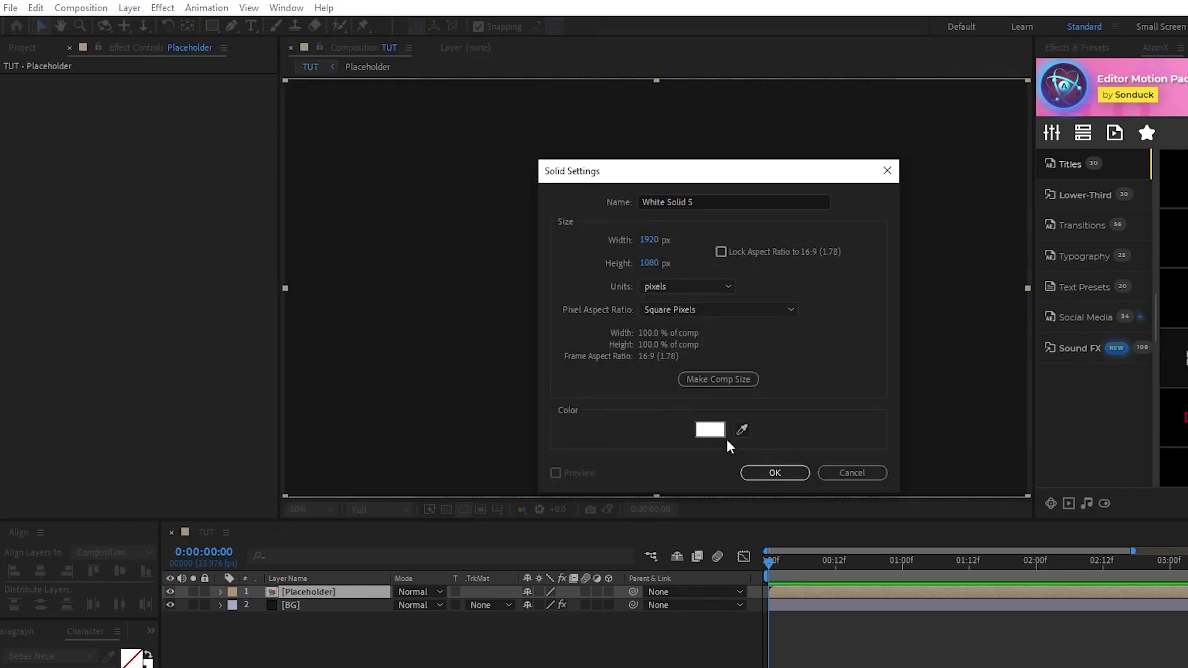
click(777, 474)
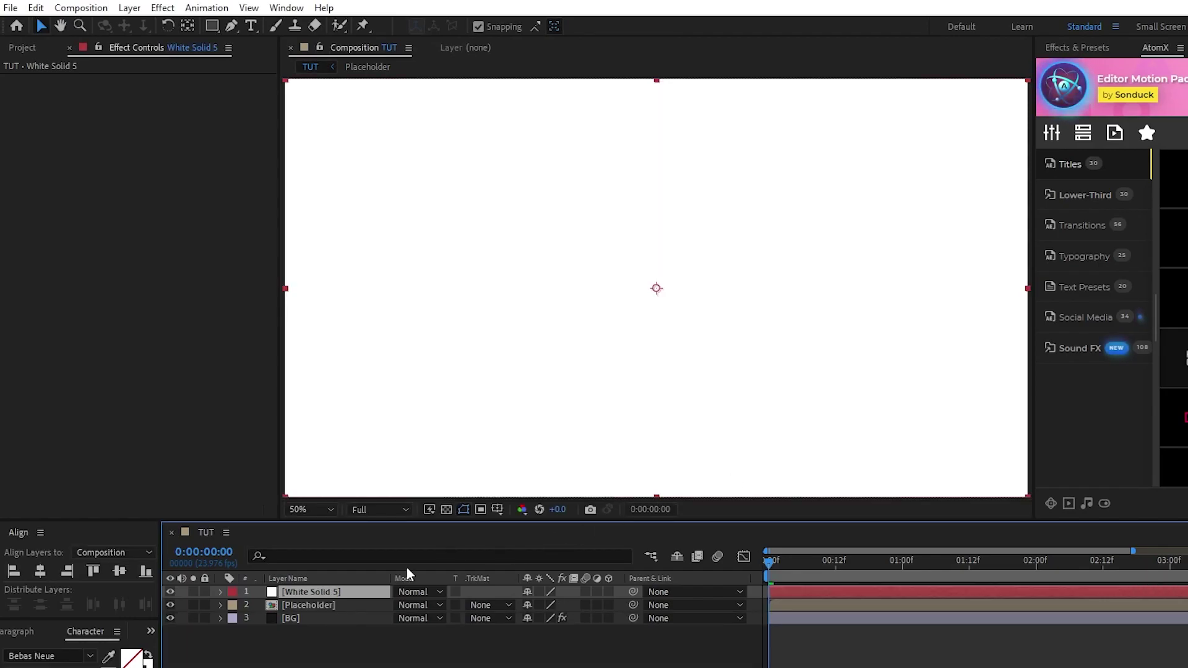
key(ctrl+d)
Rename the lower white solid Matte and the upper one Fractal.
click(323, 605)
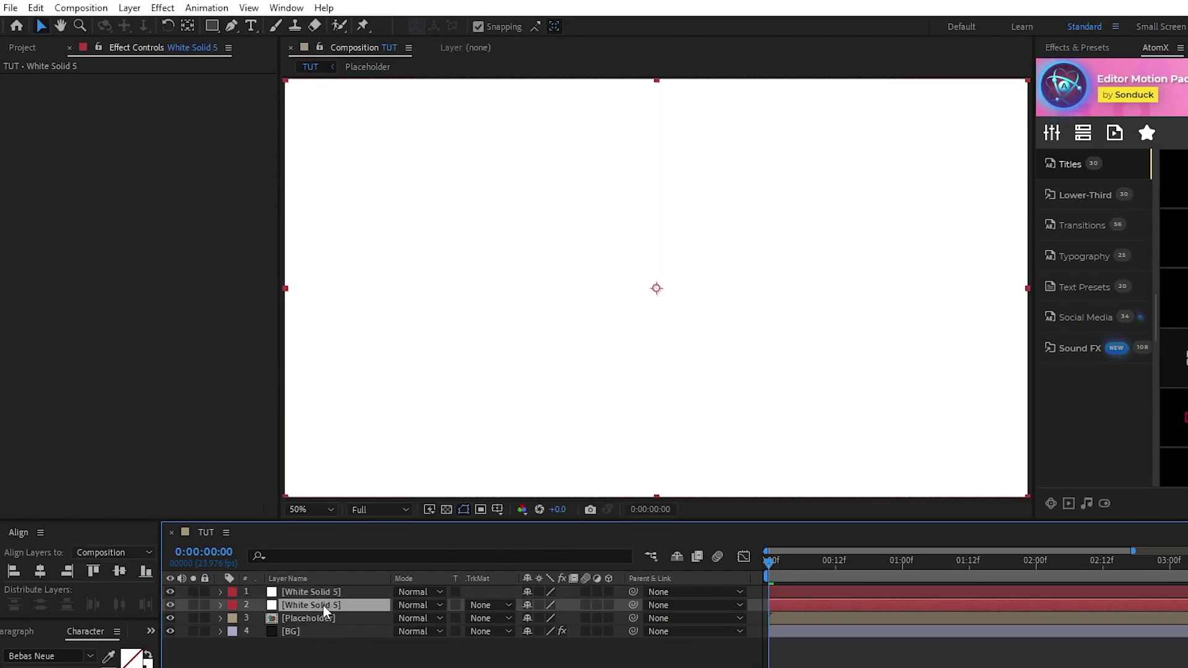
key(Return)
text(Matte)
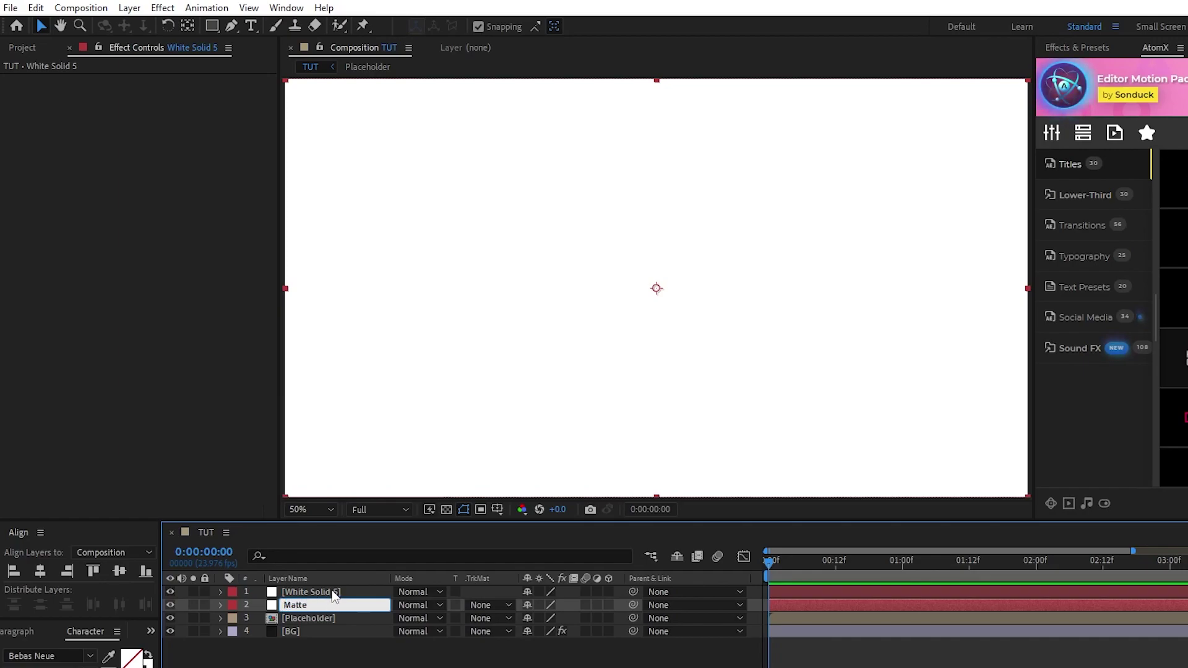
key(Return)
key(ctrl+Up)
key(Return)
text(Fractal)
click(338, 606)
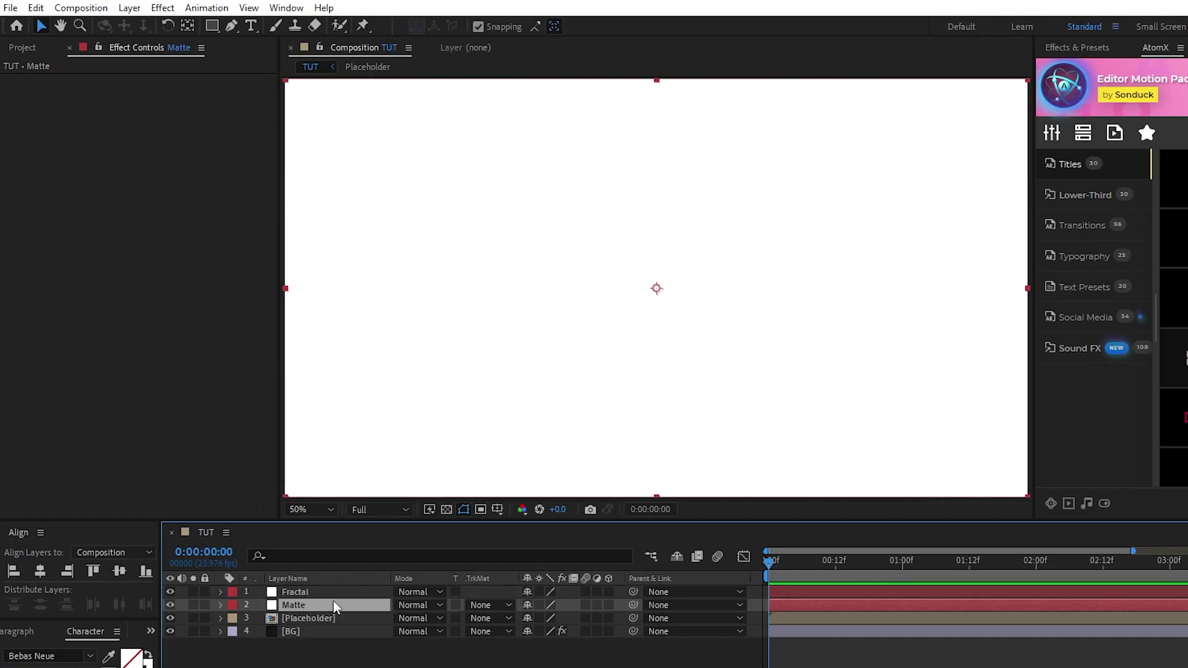
Apply Fractal Noise and Levels to the Fractal layer.
click(323, 595)
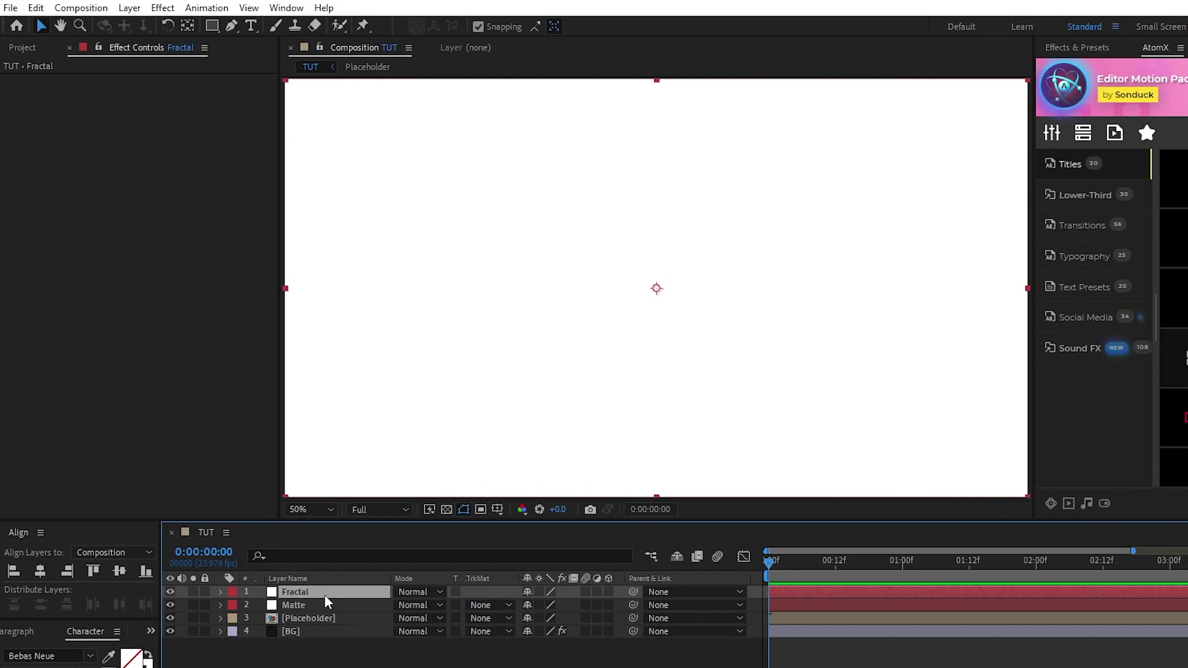
click(163, 8)
mouse_move(297, 303)
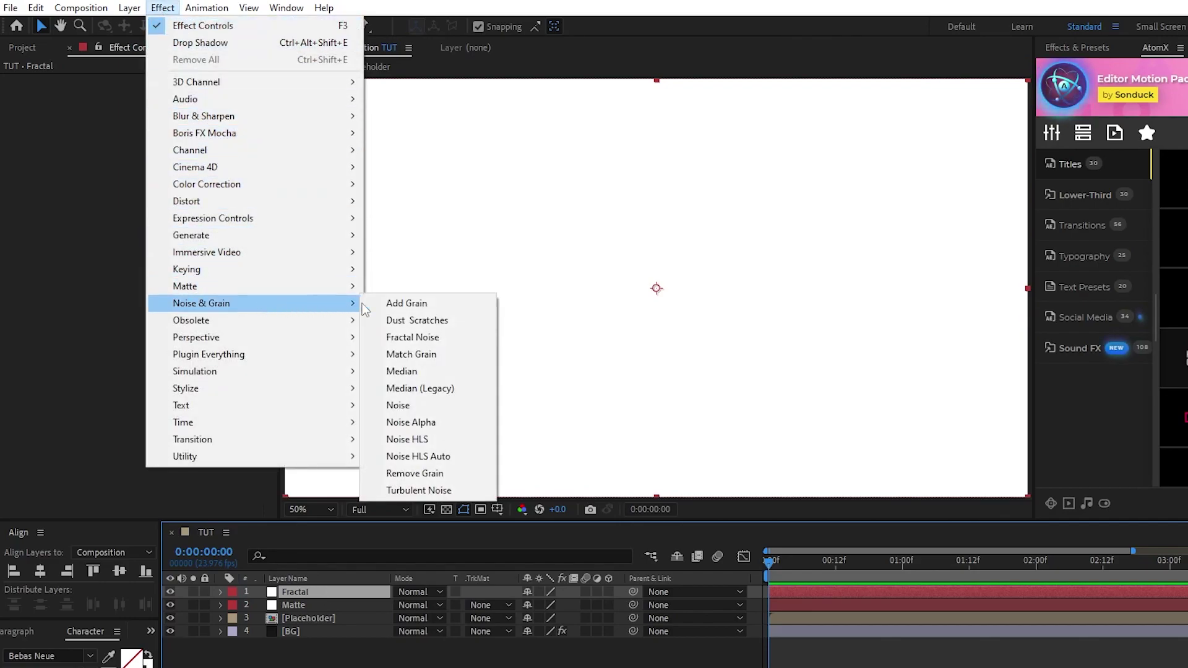
click(461, 337)
click(163, 7)
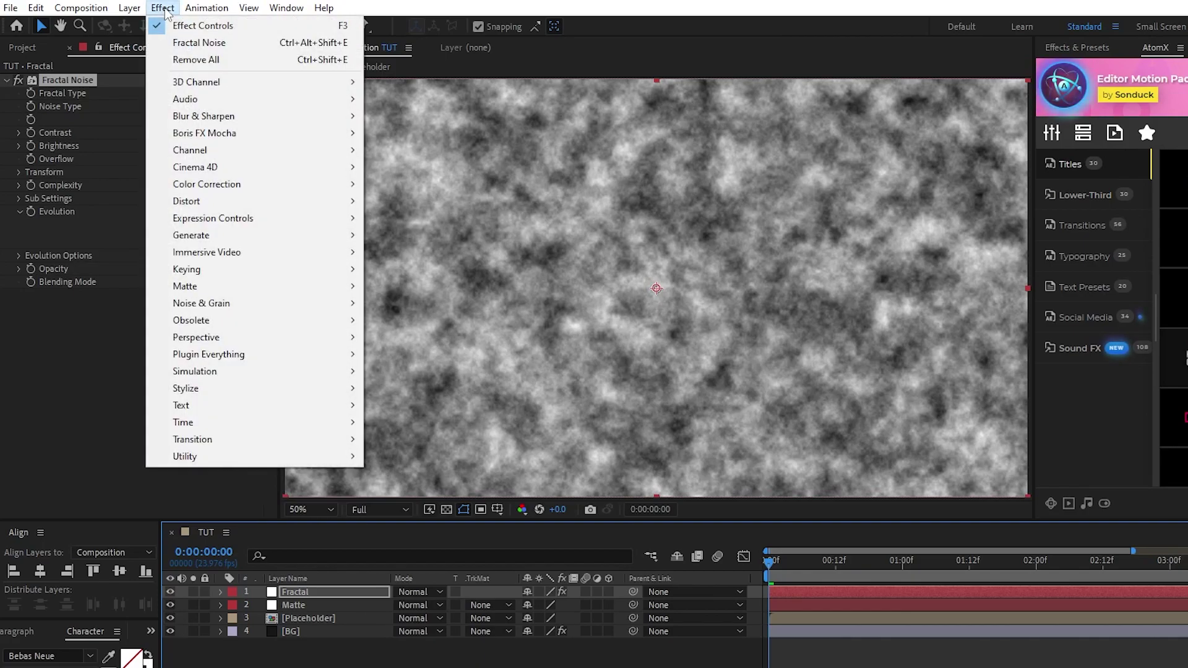
mouse_move(262, 184)
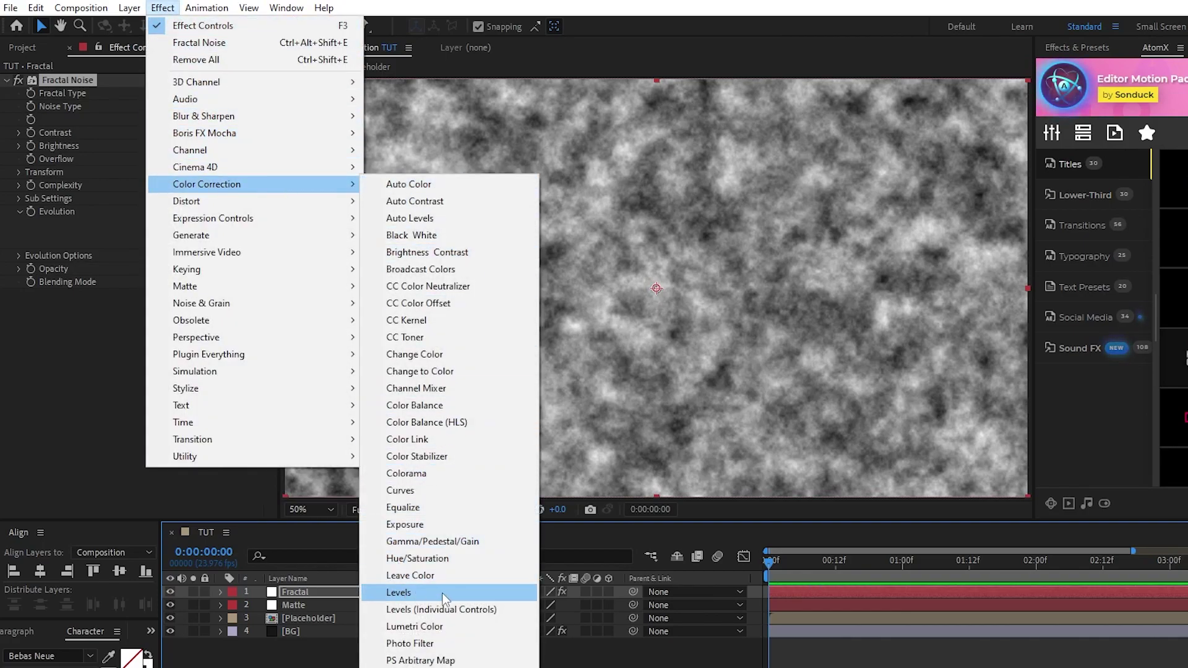
click(442, 592)
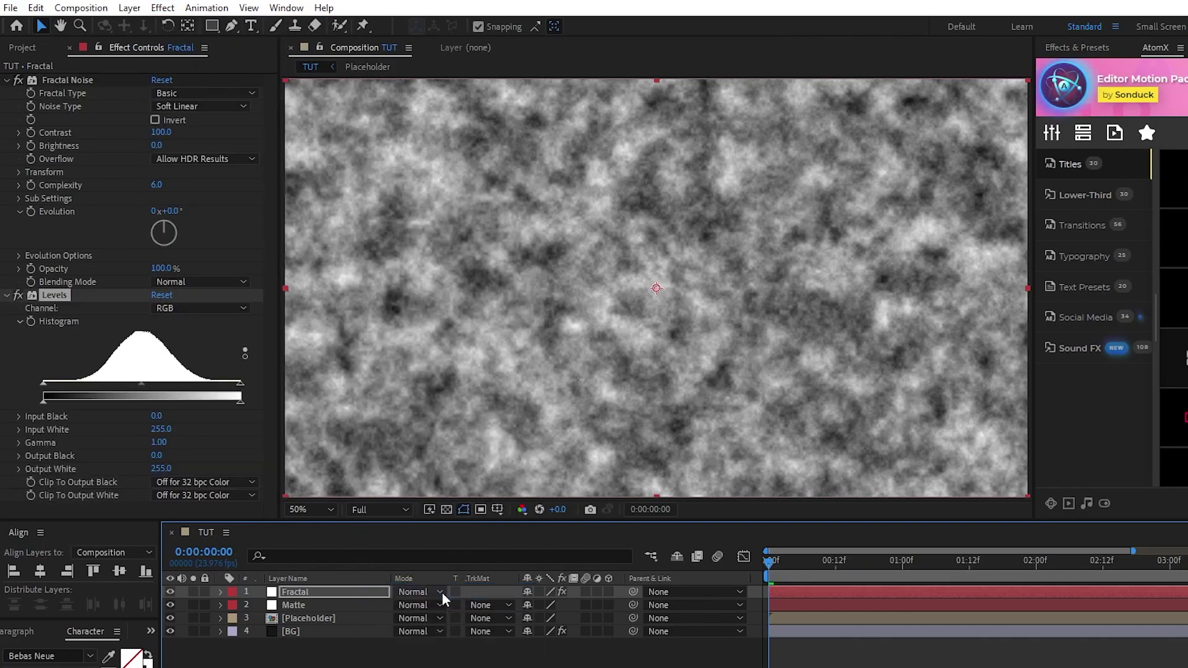
Set the Fractal Noise type to Spline, Contrast 500 and Brightness -80.
click(215, 105)
click(220, 170)
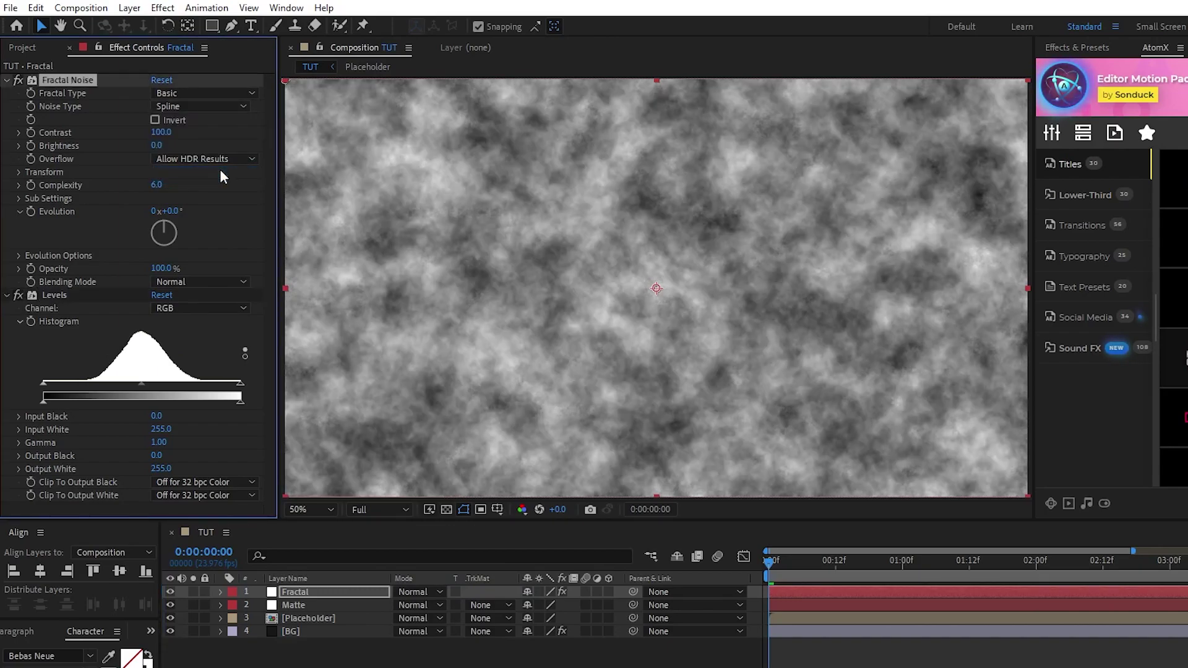
click(161, 132)
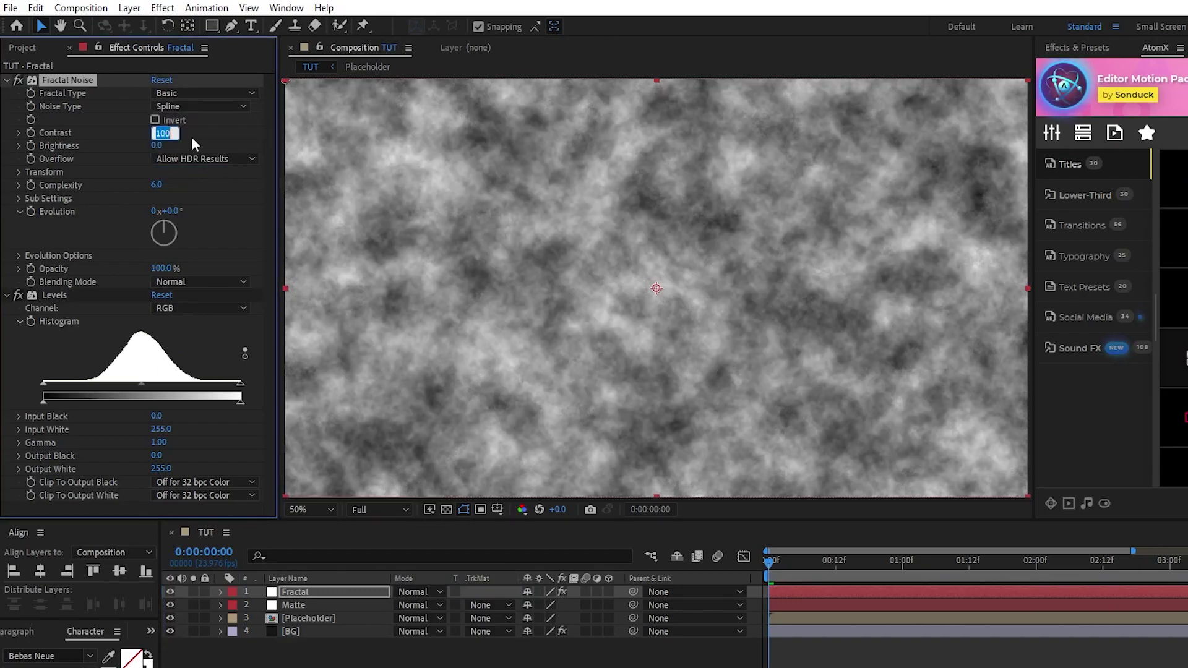
text(500)
key(Tab)
text(-)
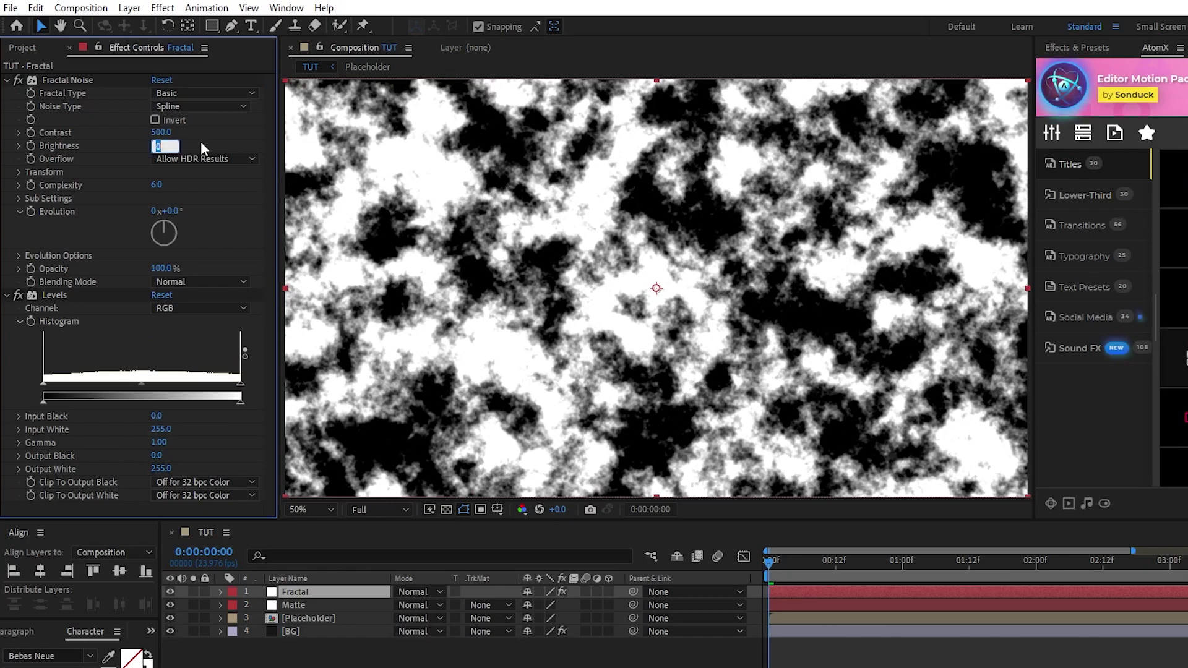
text(80)
key(Return)
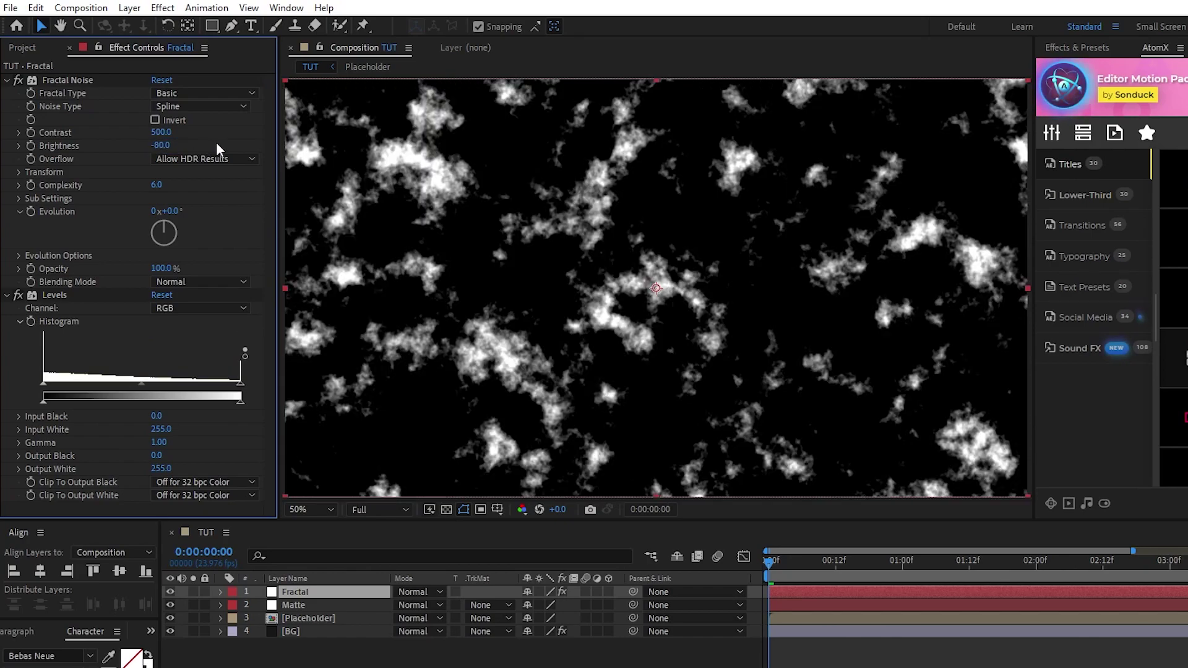
Set the noise Scale to 1080 and Complexity to 1.
click(19, 173)
click(158, 212)
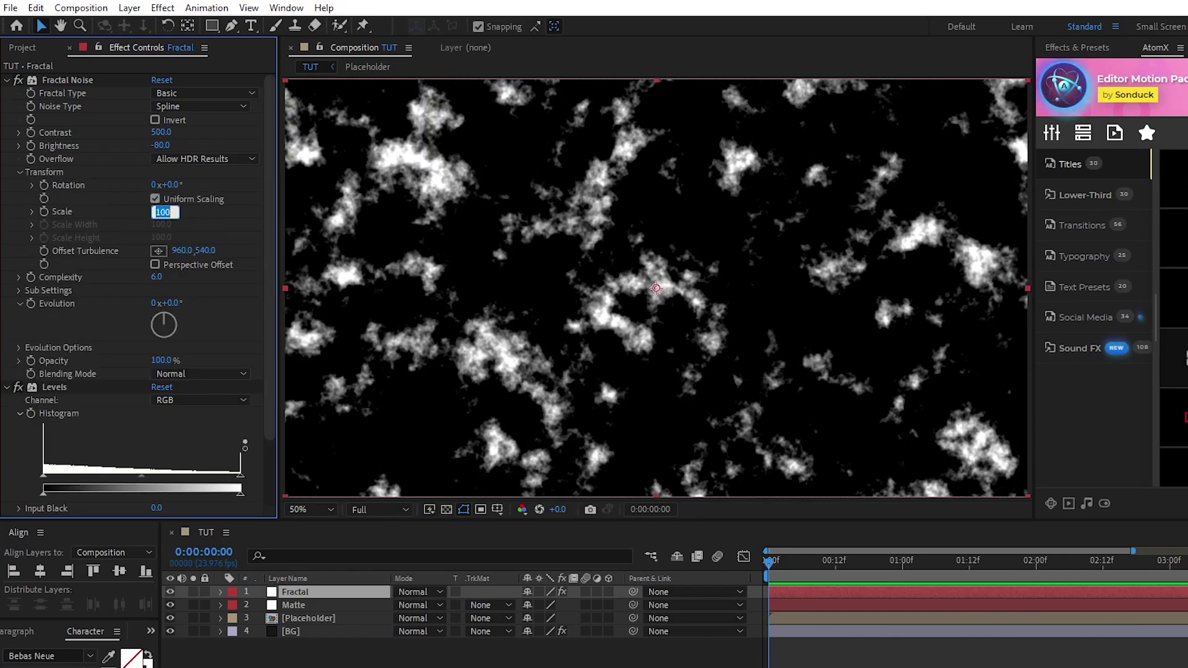
text(1080)
key(Return)
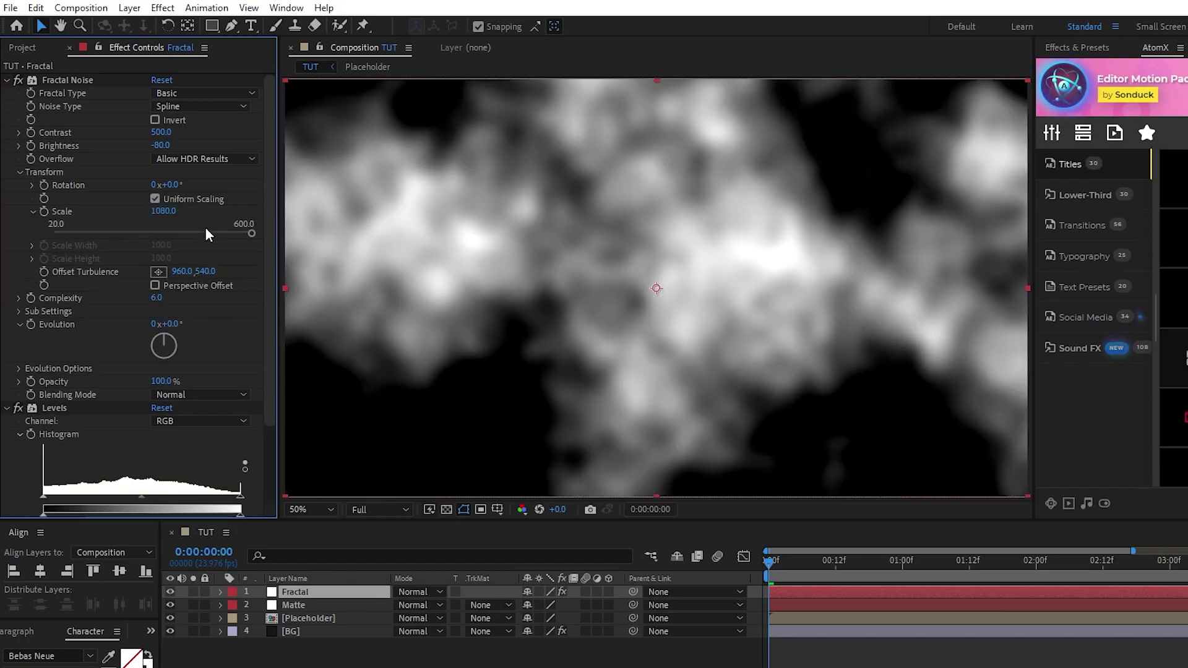
text(1)
key(Return)
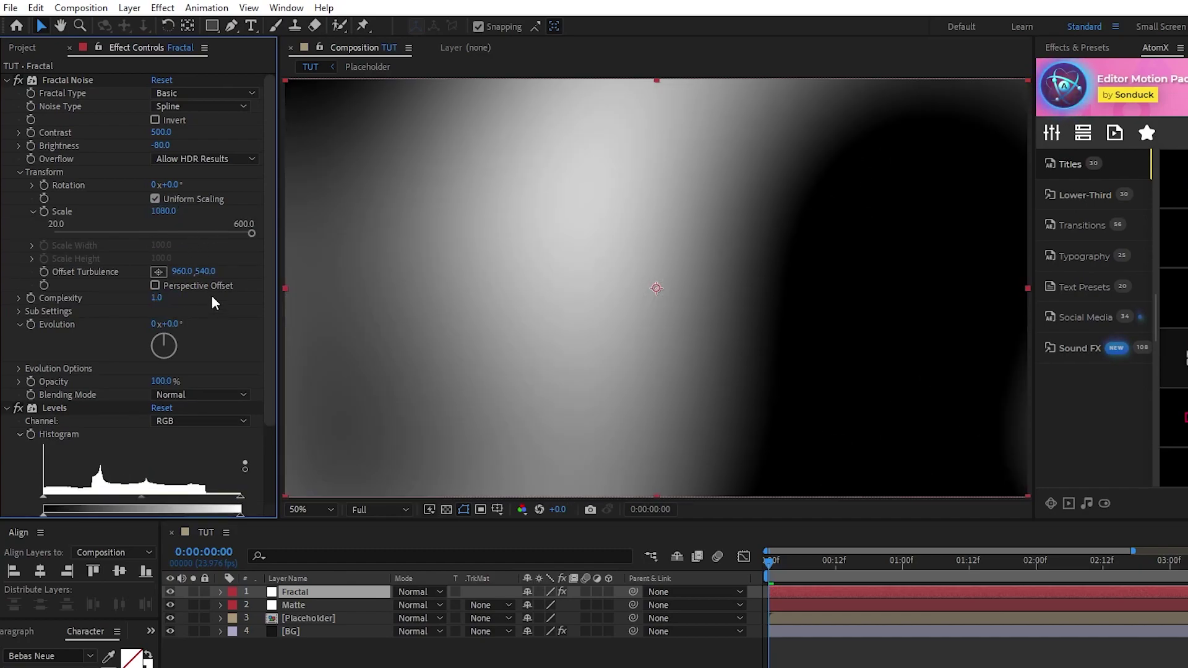
Drive Fractal Noise Evolution with the expression time*4 and preview the animation.
alt+click(31, 325)
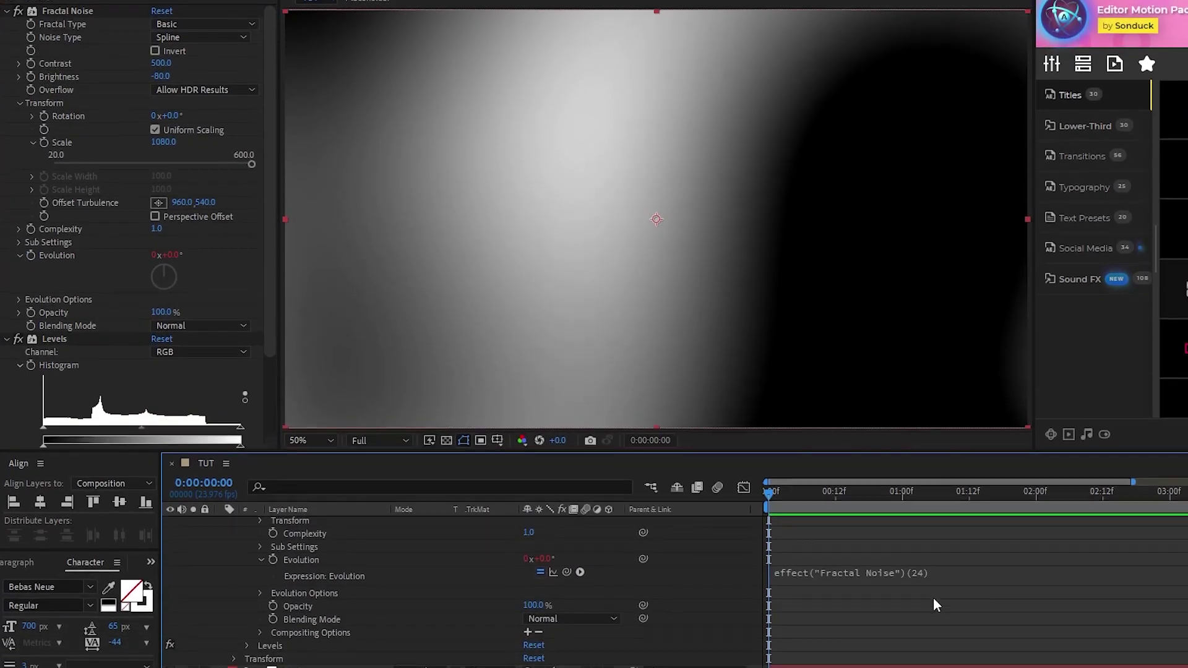
click(937, 571)
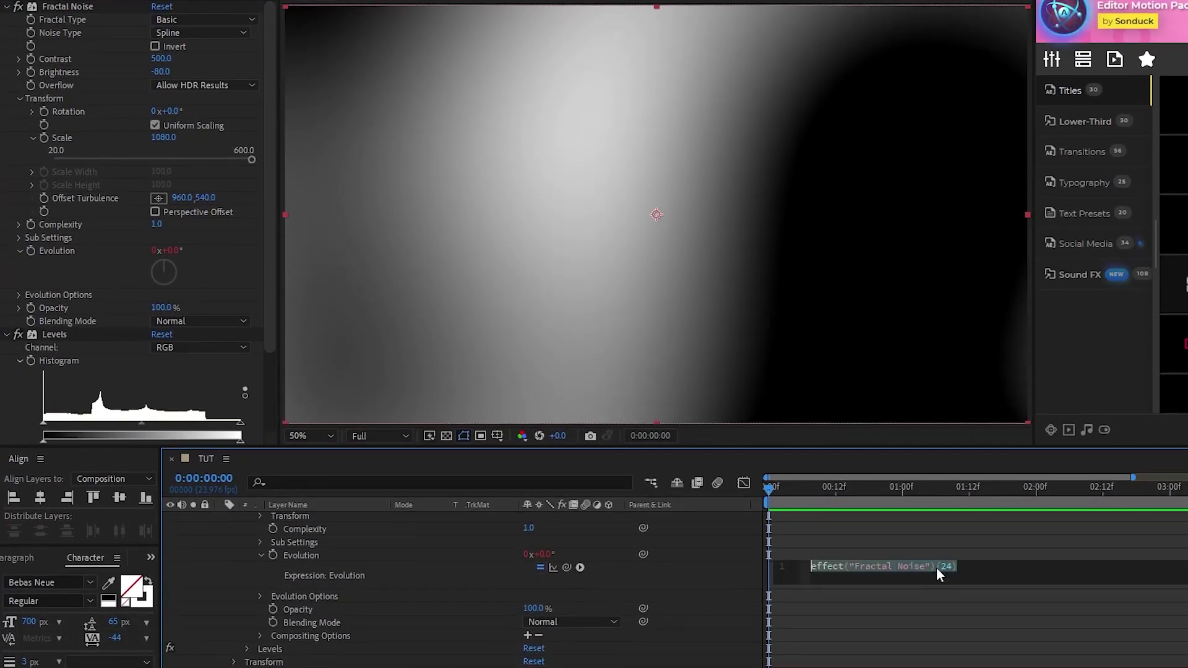
text(time*)
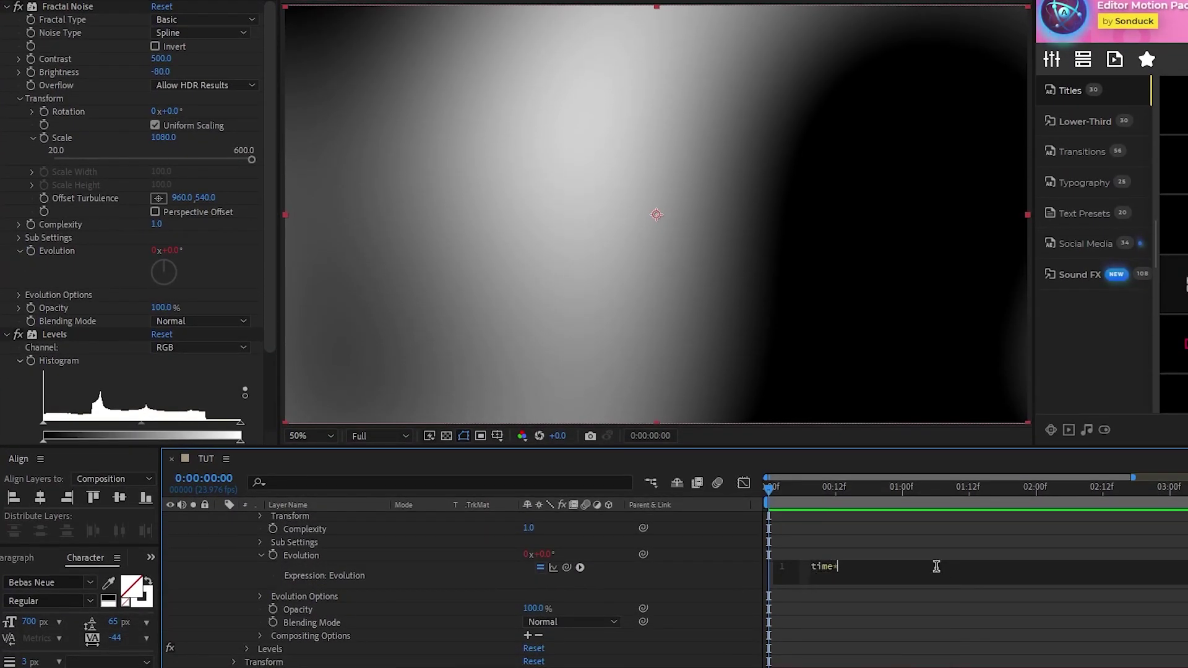
text(4)
click(805, 500)
drag(798, 495, 1150, 500)
click(767, 501)
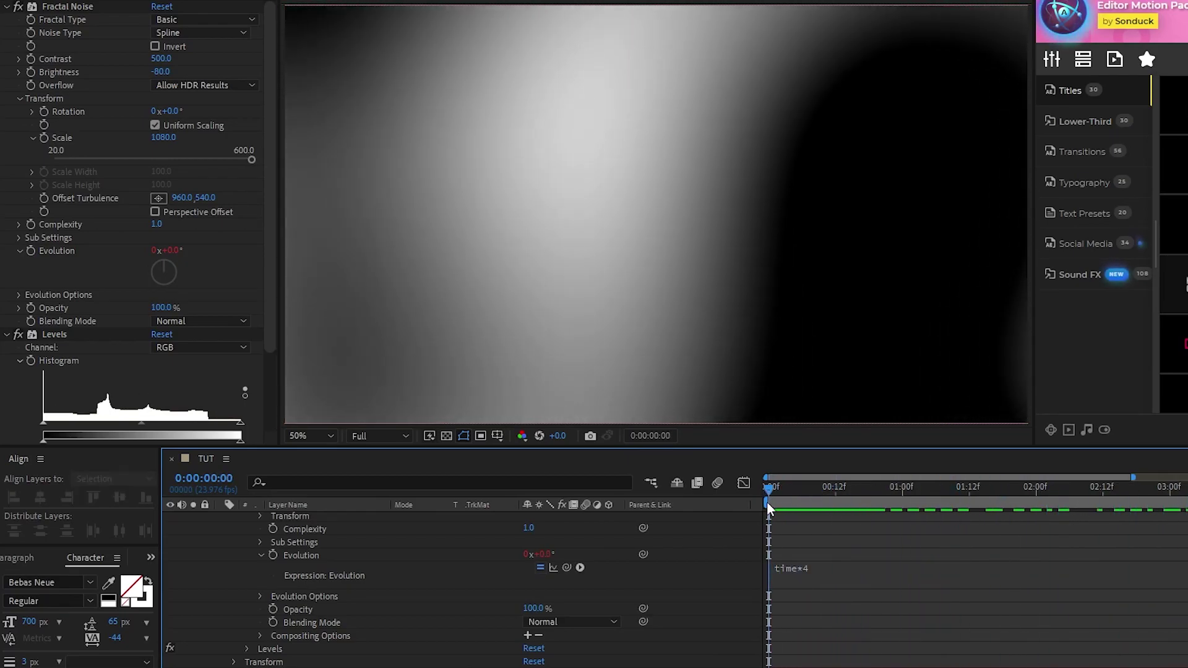
Raise Levels Gamma to 5.00 and Output White to 2177.7 for a hard black-white shape.
scroll(270, 257, down, 3)
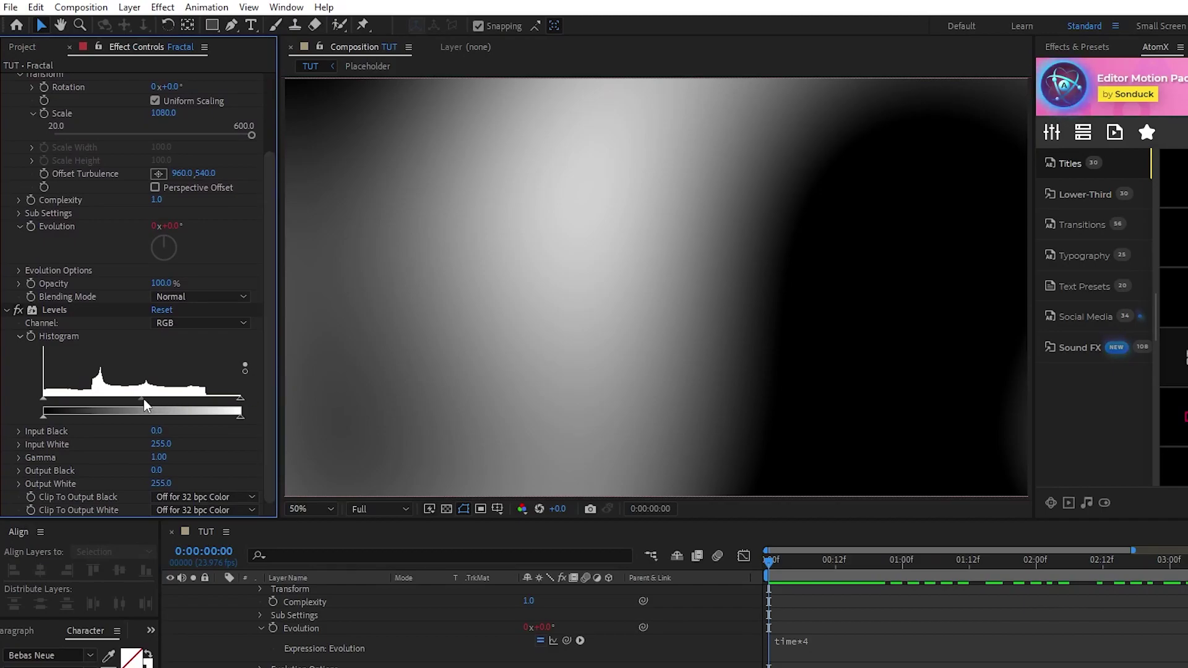
drag(141, 398, 15, 402)
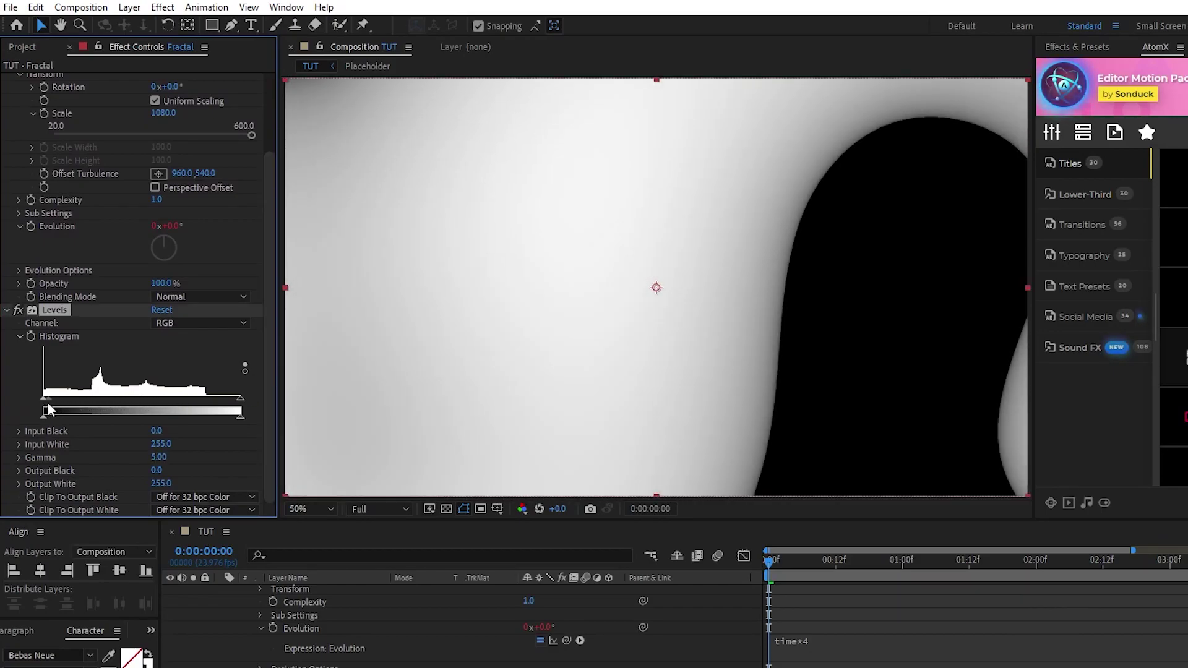
drag(162, 484, 228, 491)
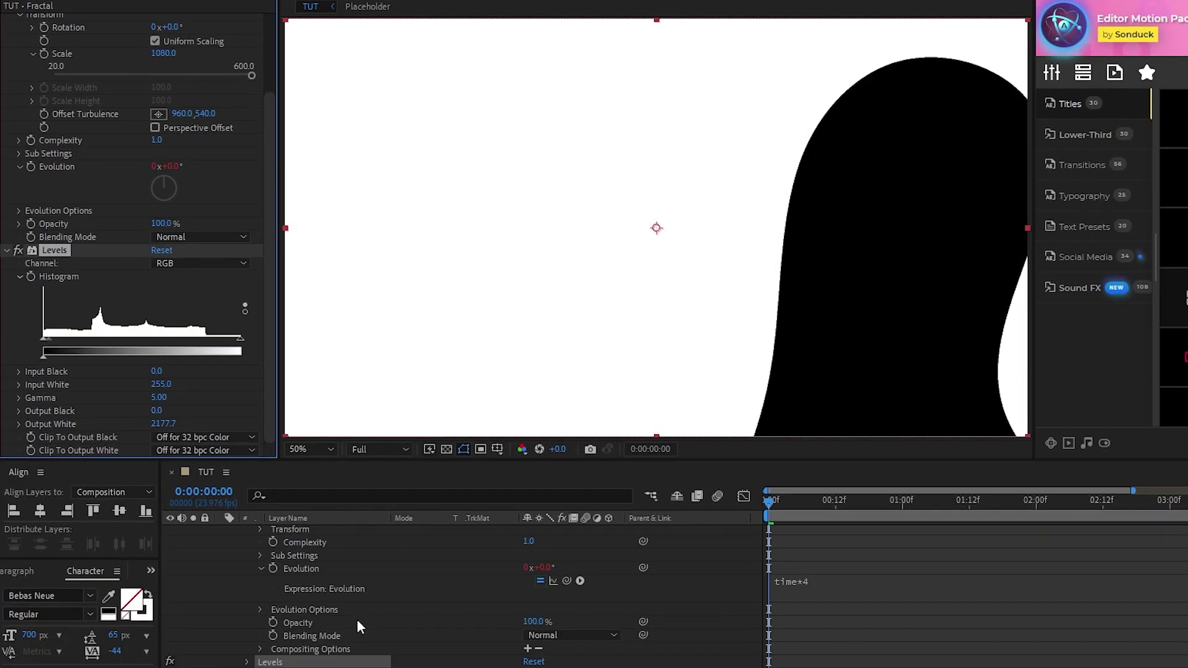
Set the Matte layer's track matte to Luma Matte "Fractal".
click(339, 630)
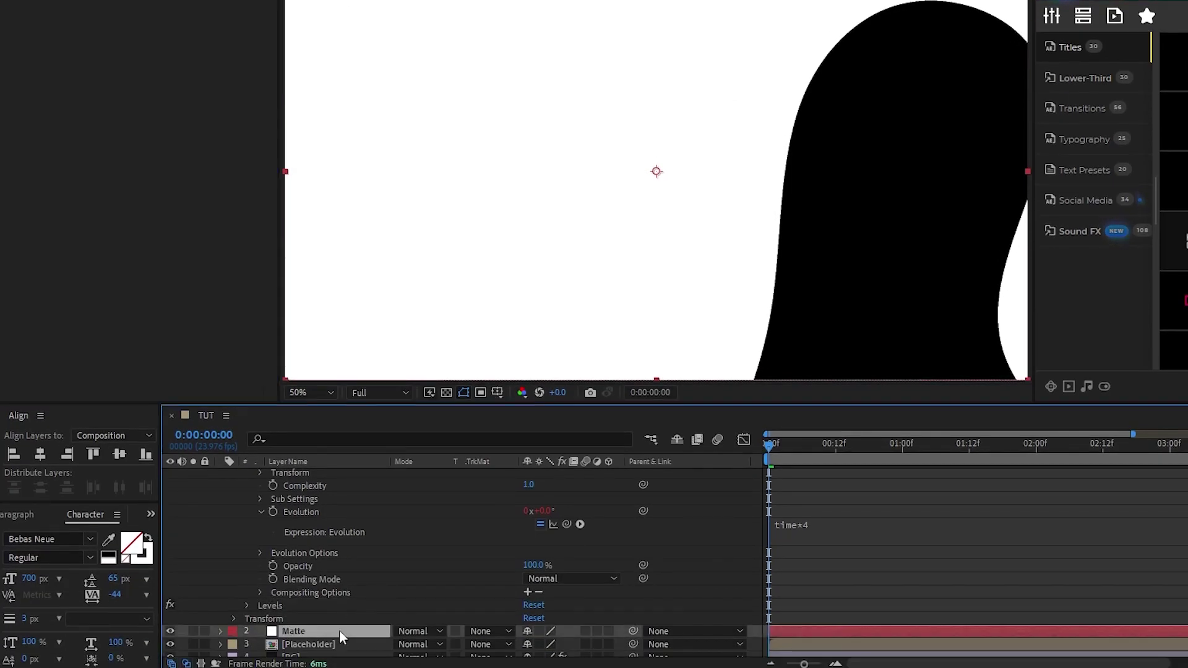
click(495, 622)
click(593, 589)
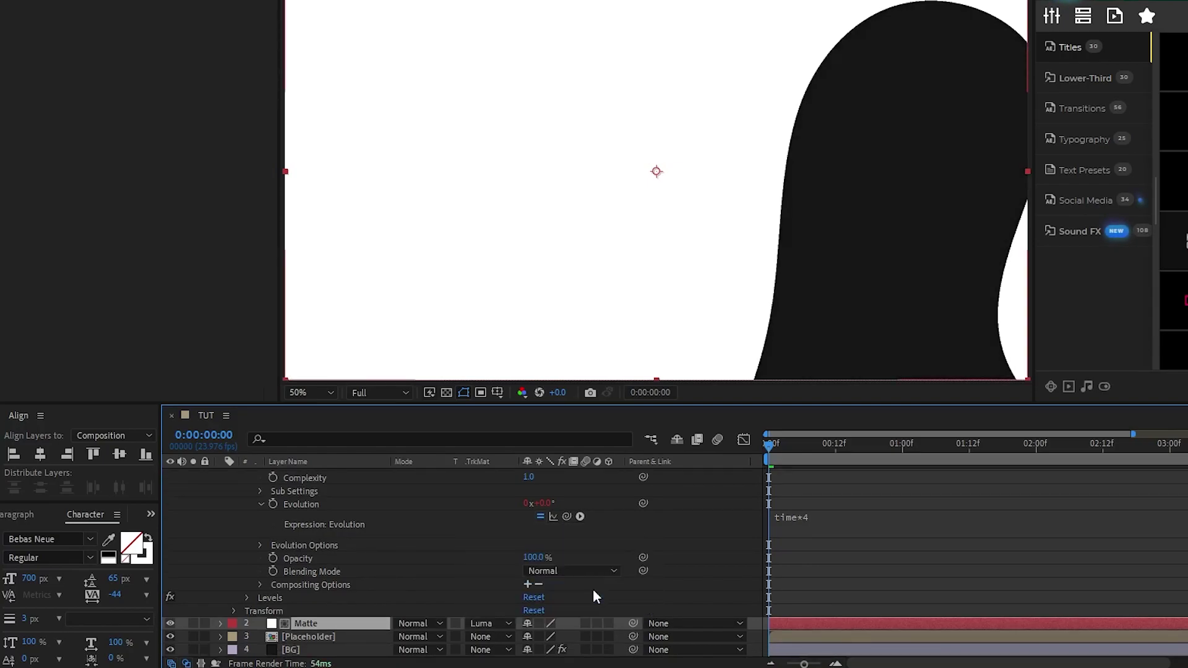
Pre-compose the Fractal and Matte layers into a comp named Map 1.
scroll(248, 495, up, 5)
click(247, 475)
shift+click(307, 488)
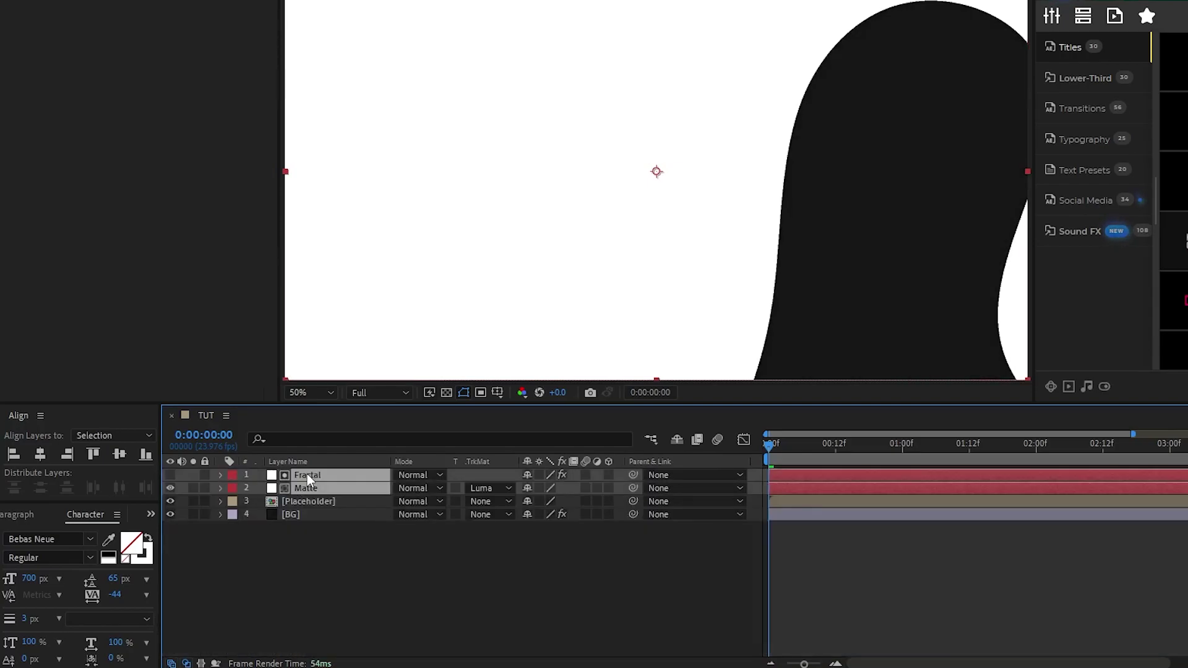
right_click(307, 476)
click(369, 392)
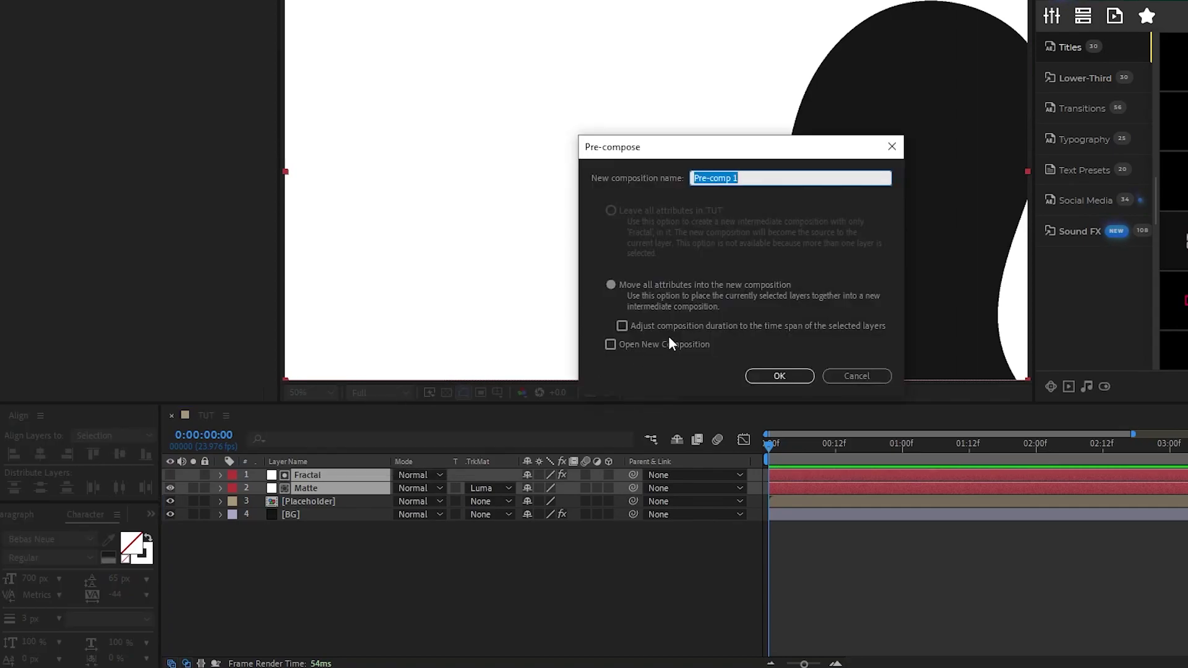
text(Map 1)
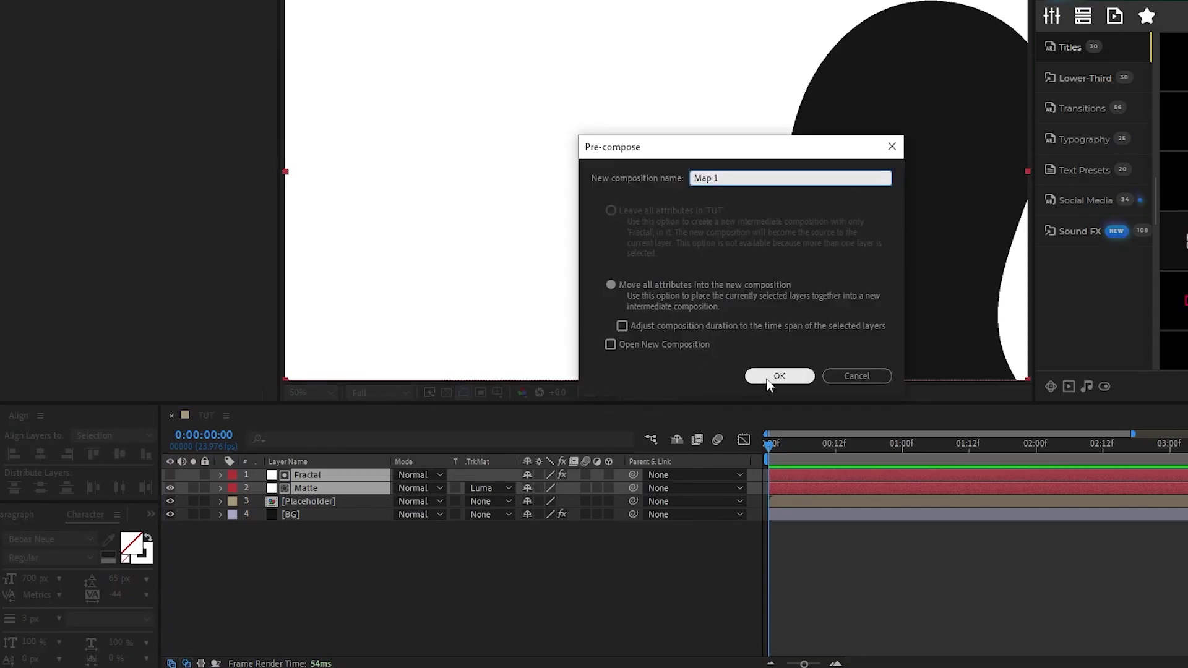
click(773, 375)
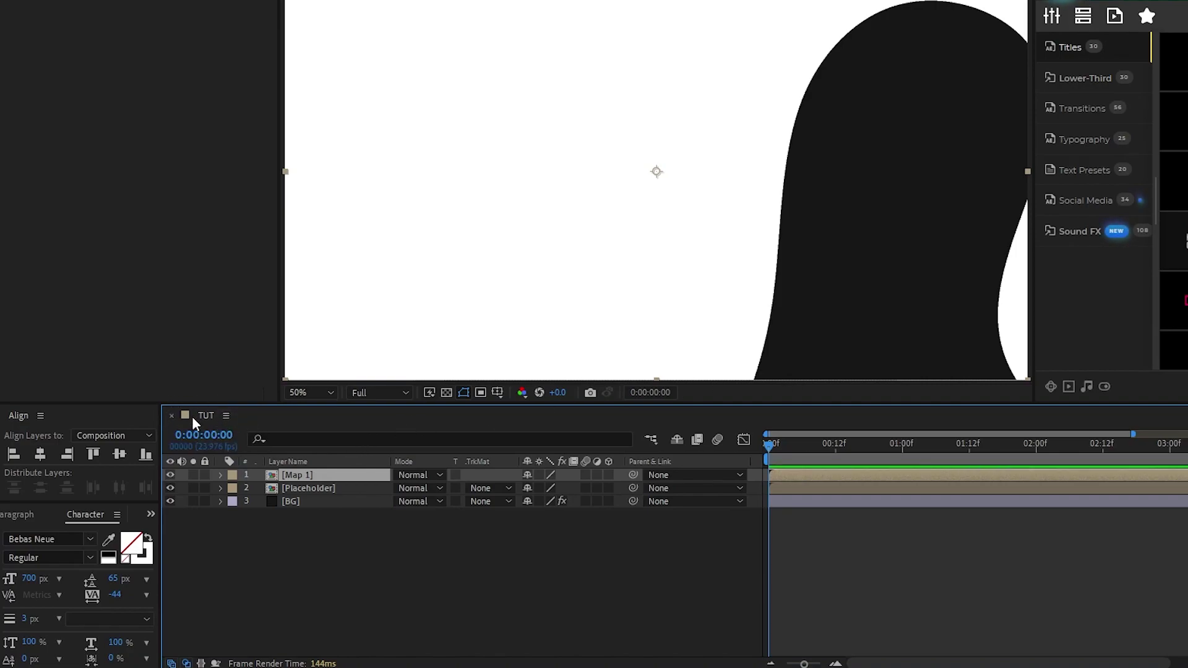
Add a new Null Object layer to the TUT comp.
click(130, 8)
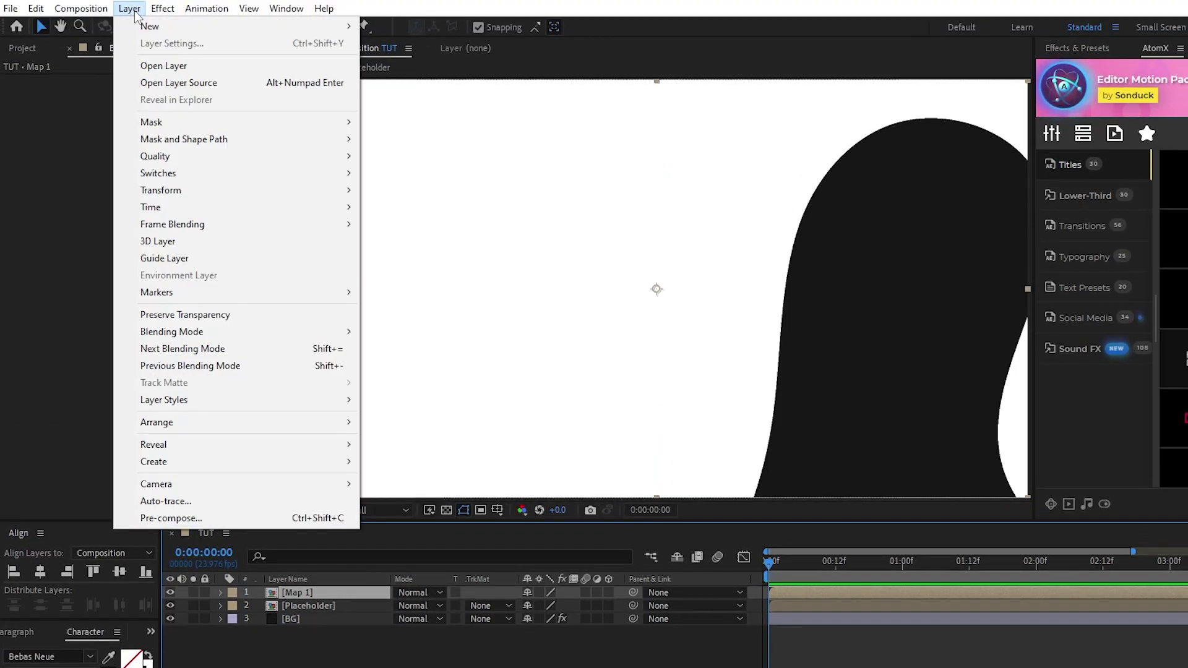
mouse_move(150, 26)
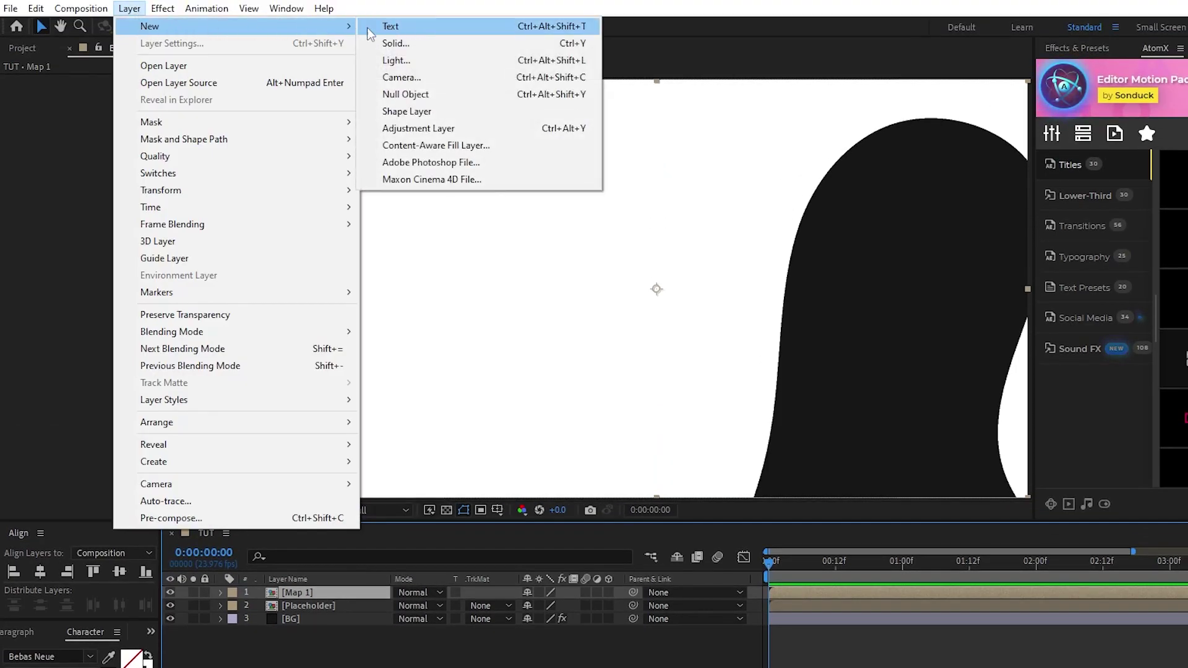
click(422, 95)
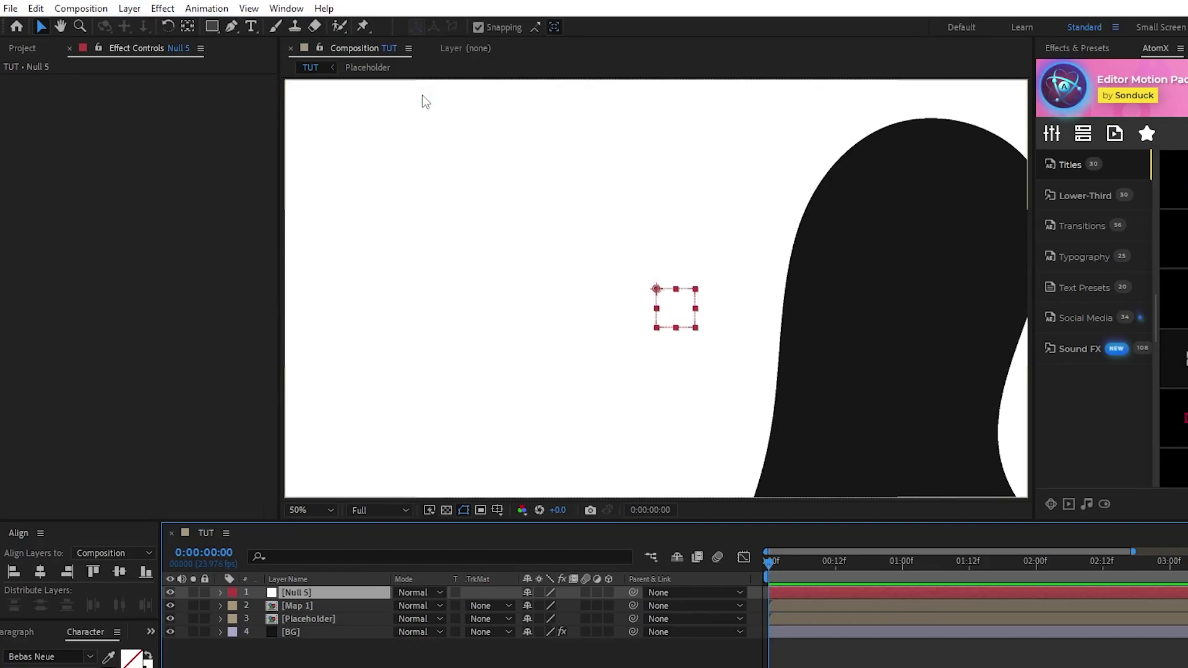
Give the null a Slider Control and lock its Effect Controls panel.
click(163, 9)
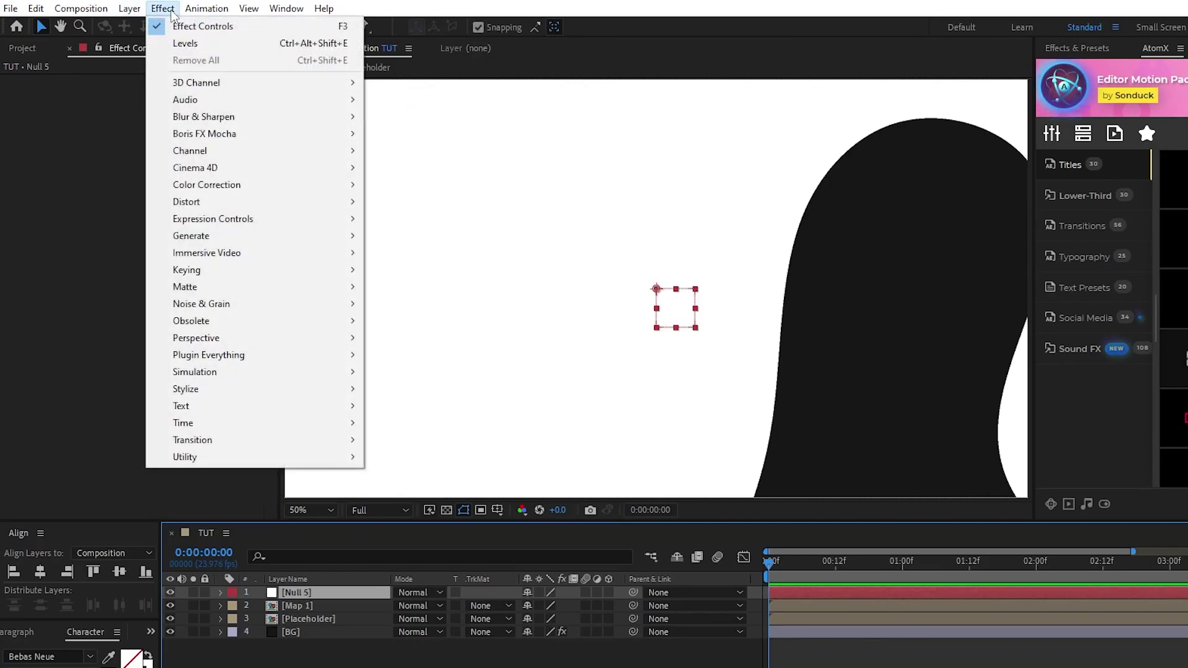
mouse_move(338, 222)
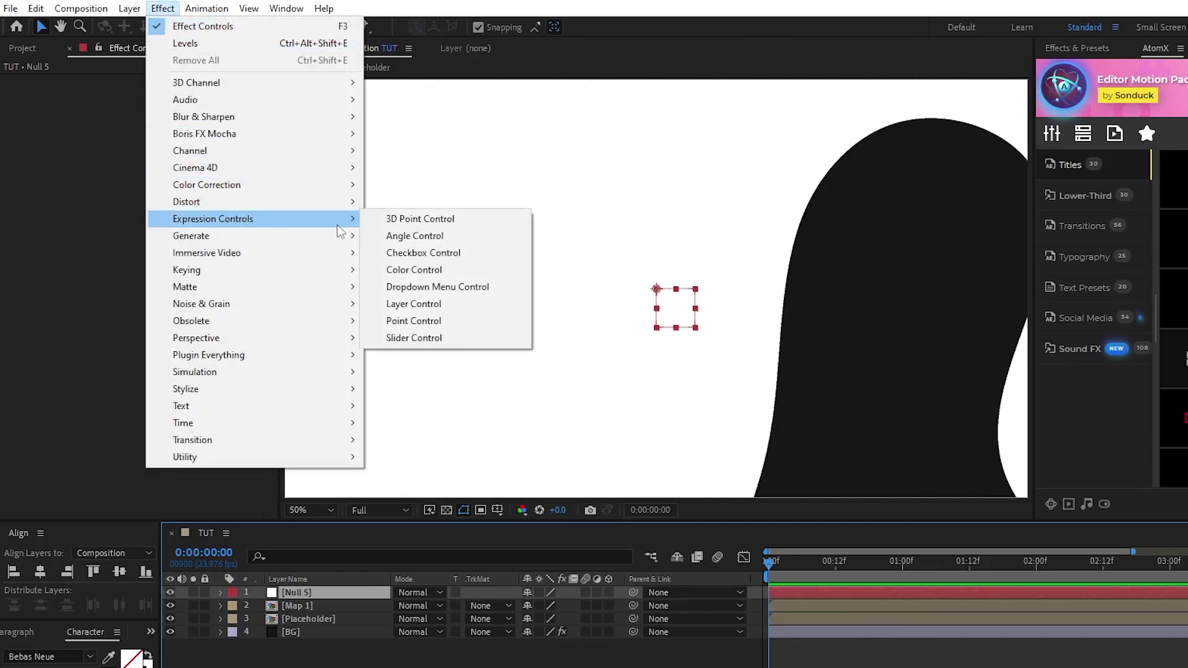
click(469, 337)
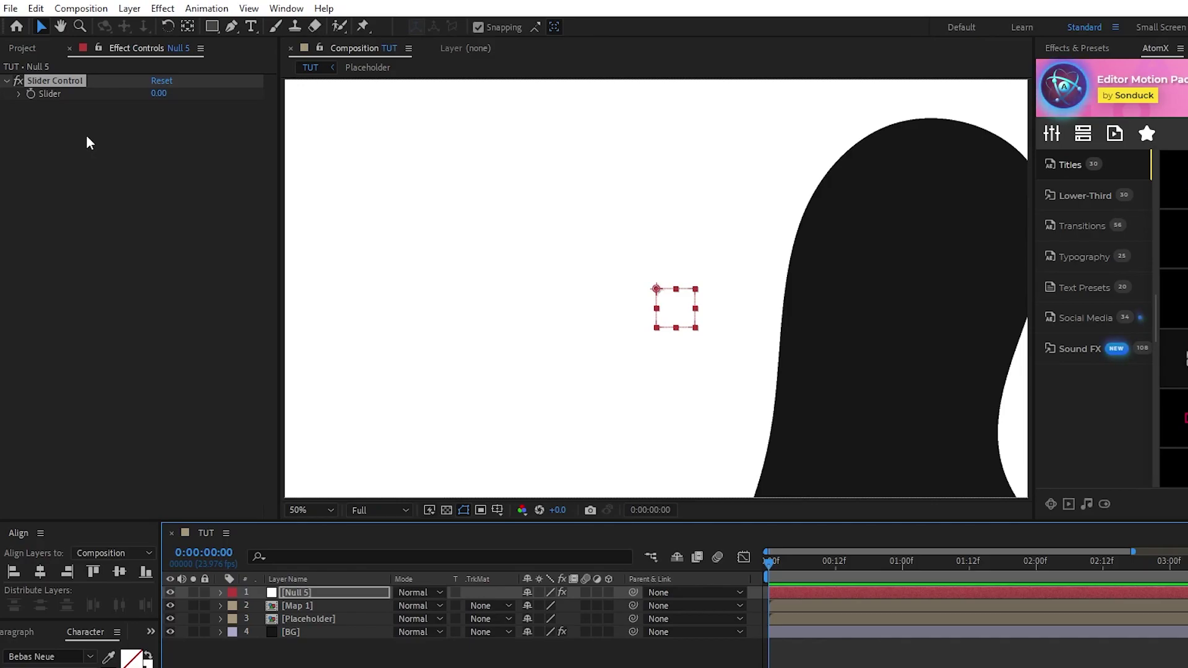
click(99, 49)
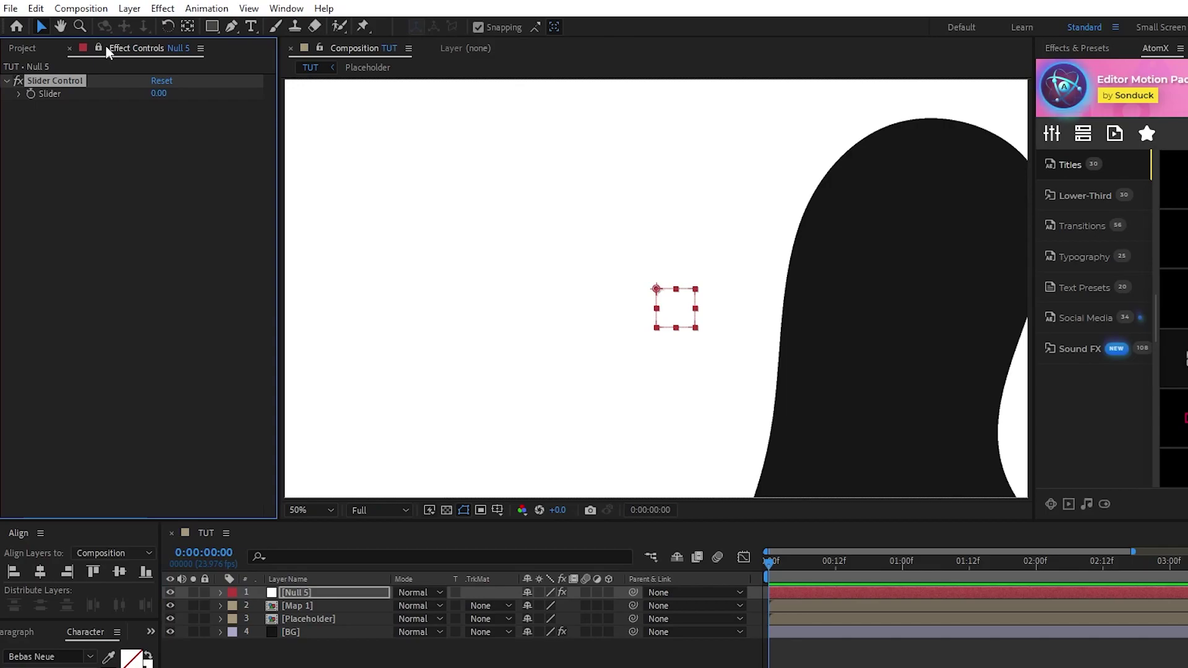
Inside Map 1, pickwhip the Fractal Noise Random Seed expression to Null 5's Slider.
double_click(320, 605)
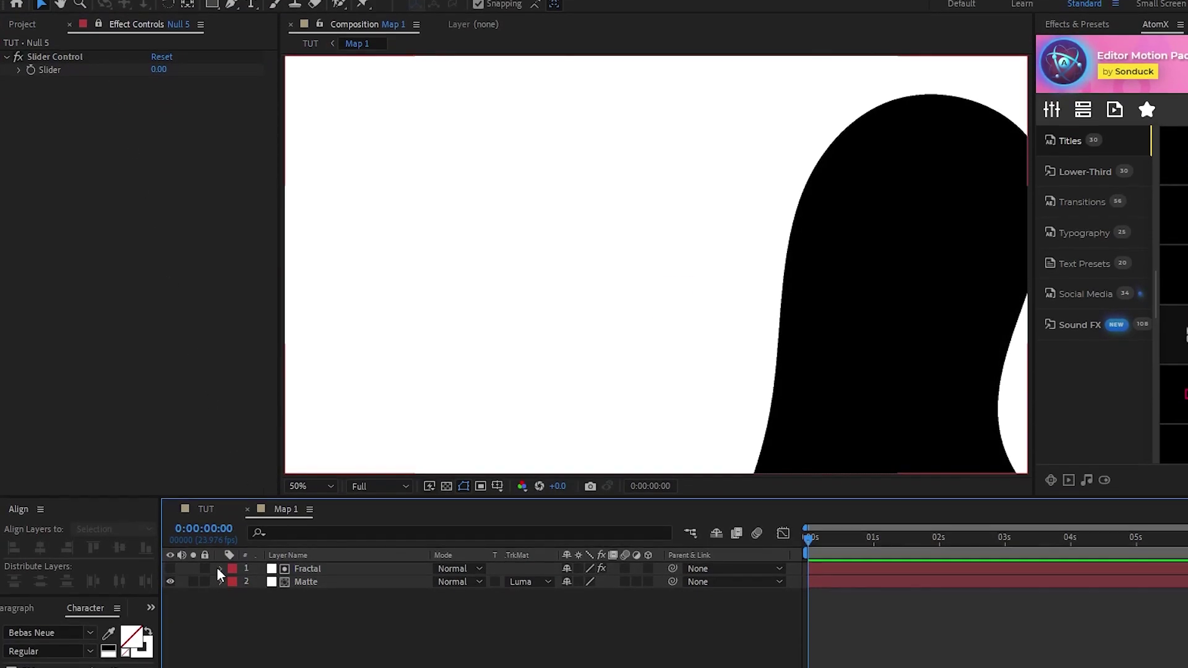
click(221, 592)
click(246, 503)
scroll(245, 509, down, 3)
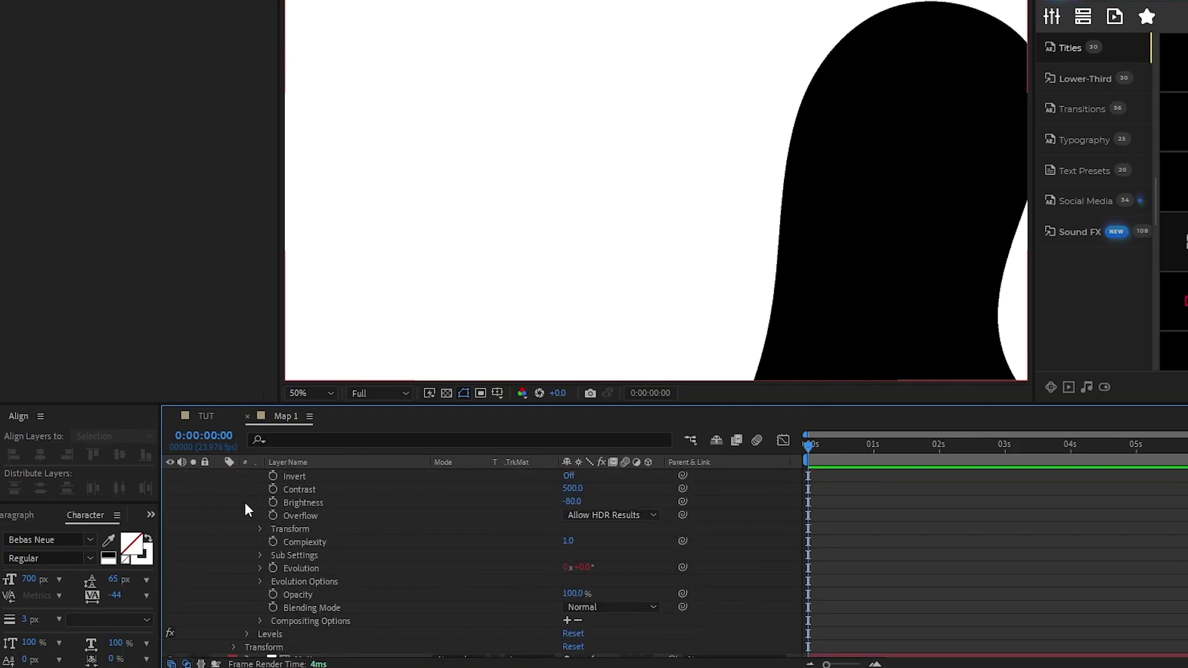
click(260, 582)
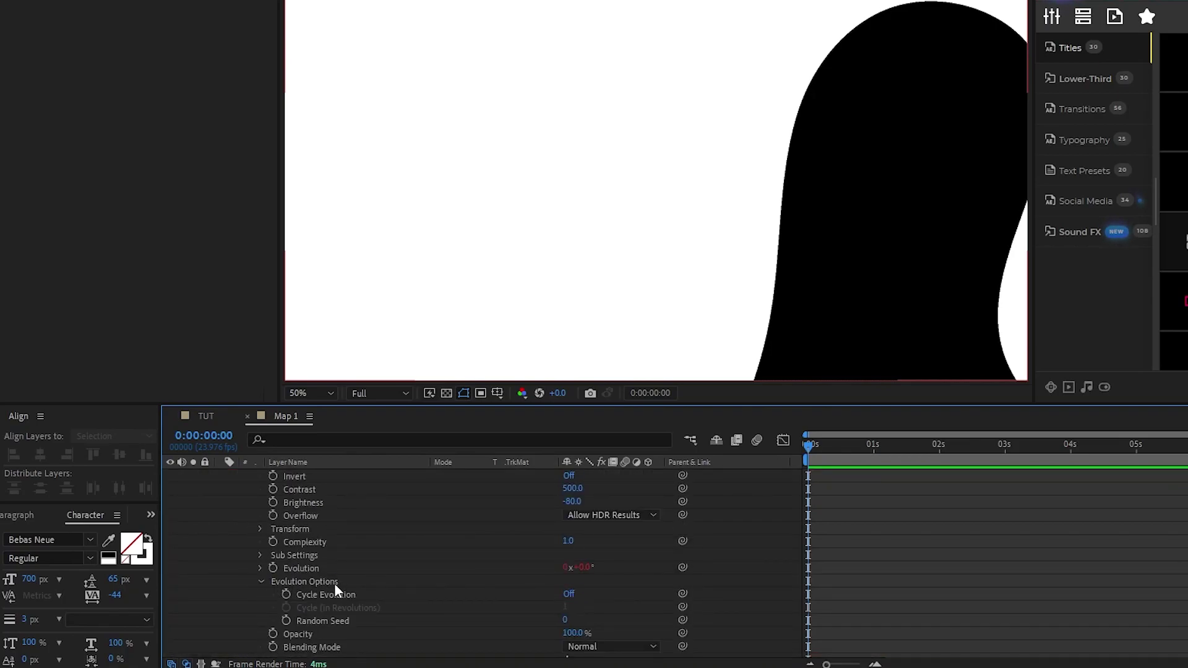
scroll(275, 585, down, 2)
alt+click(285, 581)
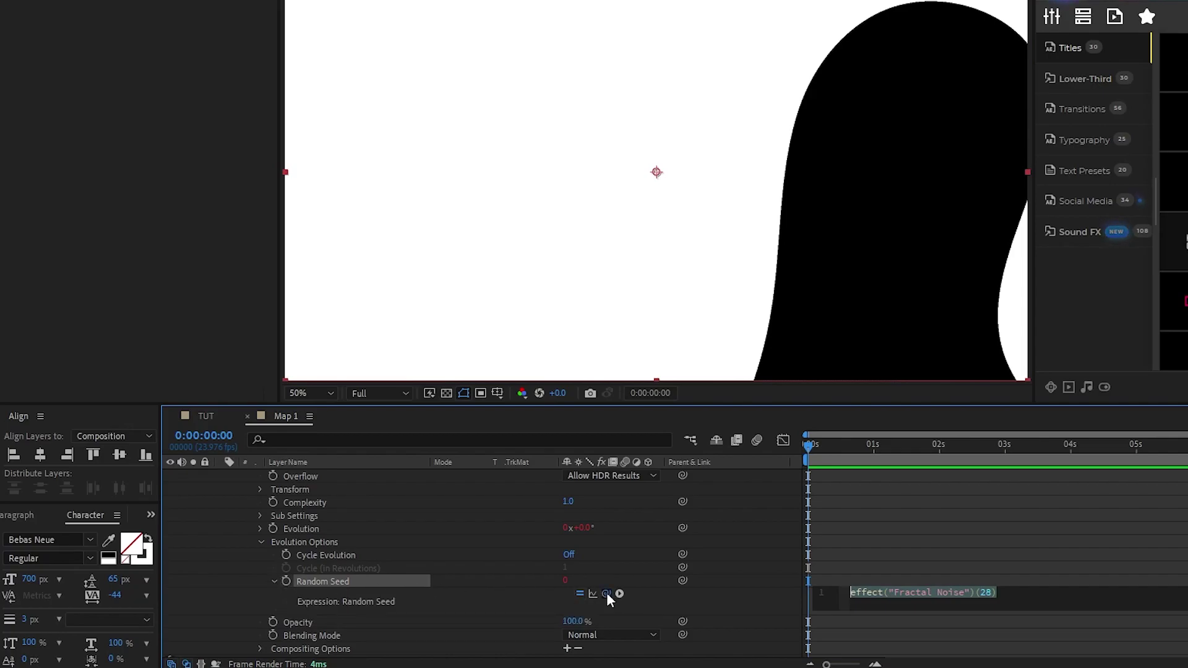
drag(606, 593, 55, 32)
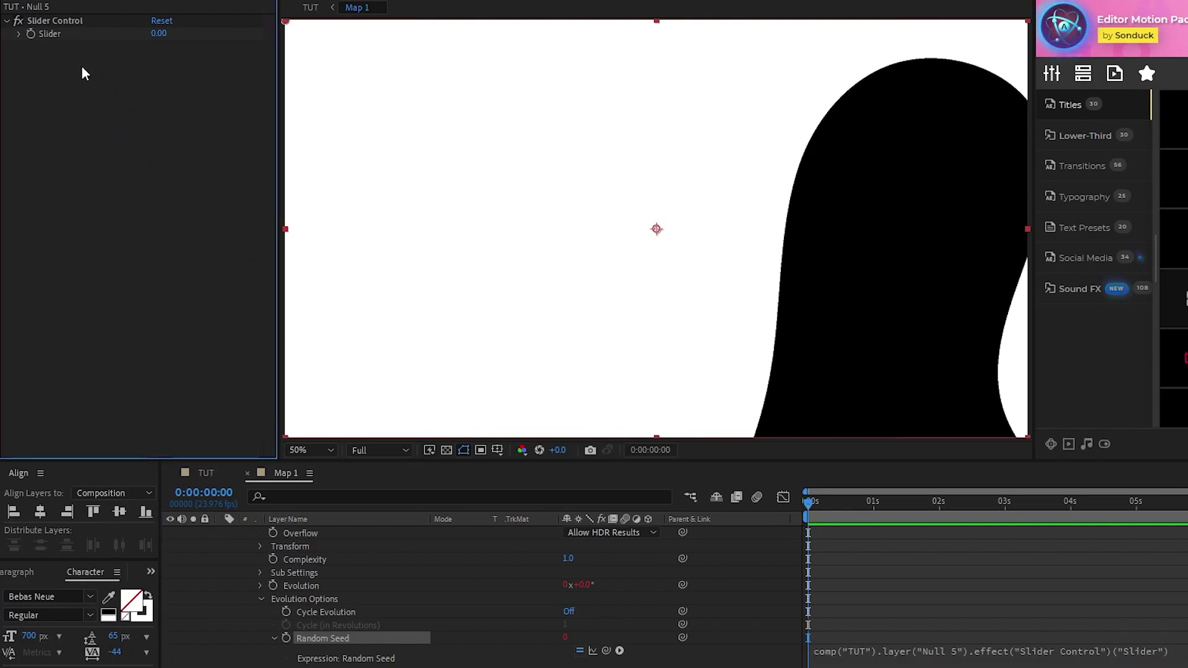
Set the null's Slider to 72 and collapse the Fractal layer.
click(154, 34)
text(72)
key(Return)
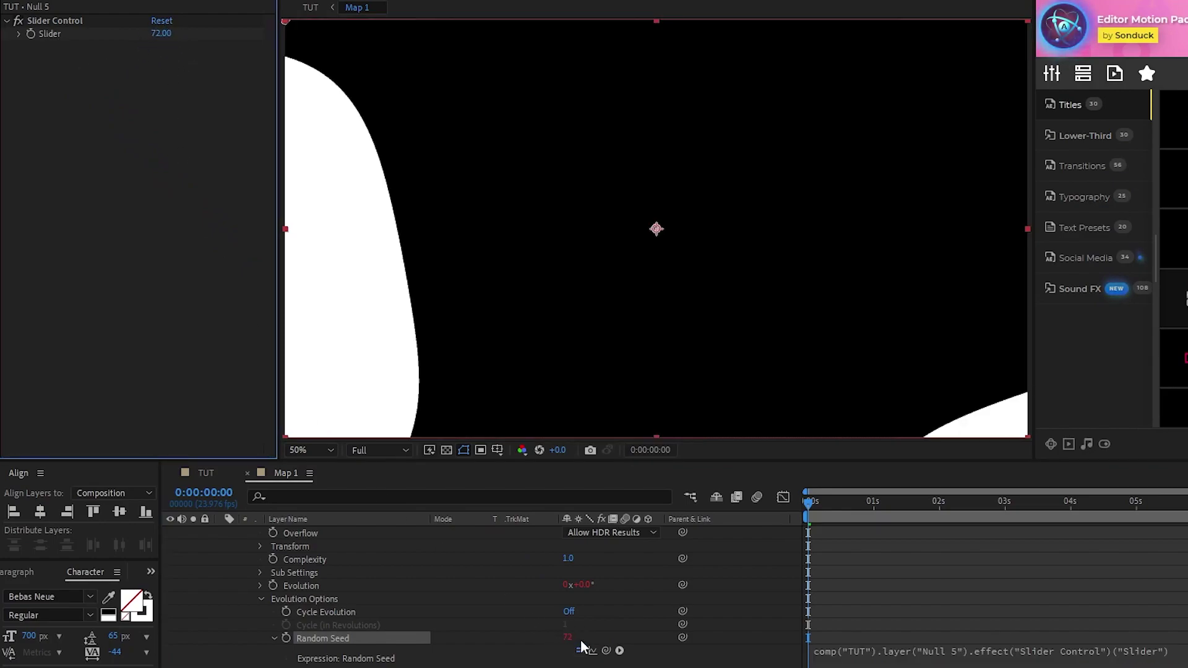
scroll(378, 604, up, 3)
click(220, 532)
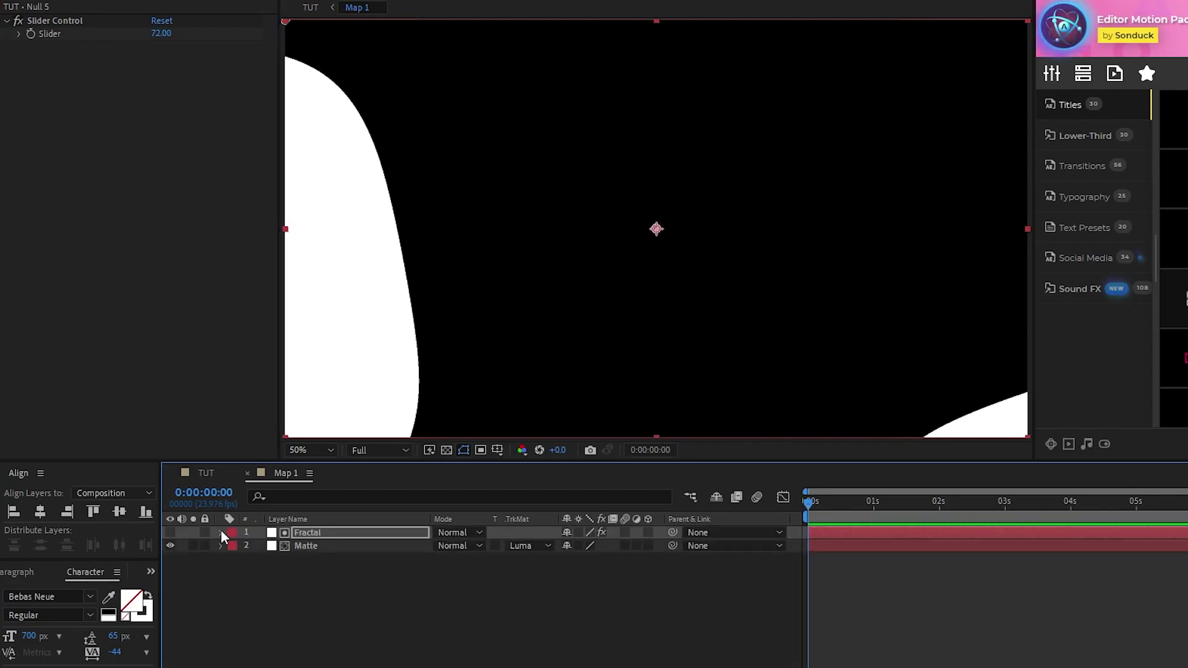
Back in TUT, apply Fill and Drop Shadow effects to the Map 1 layer.
click(207, 473)
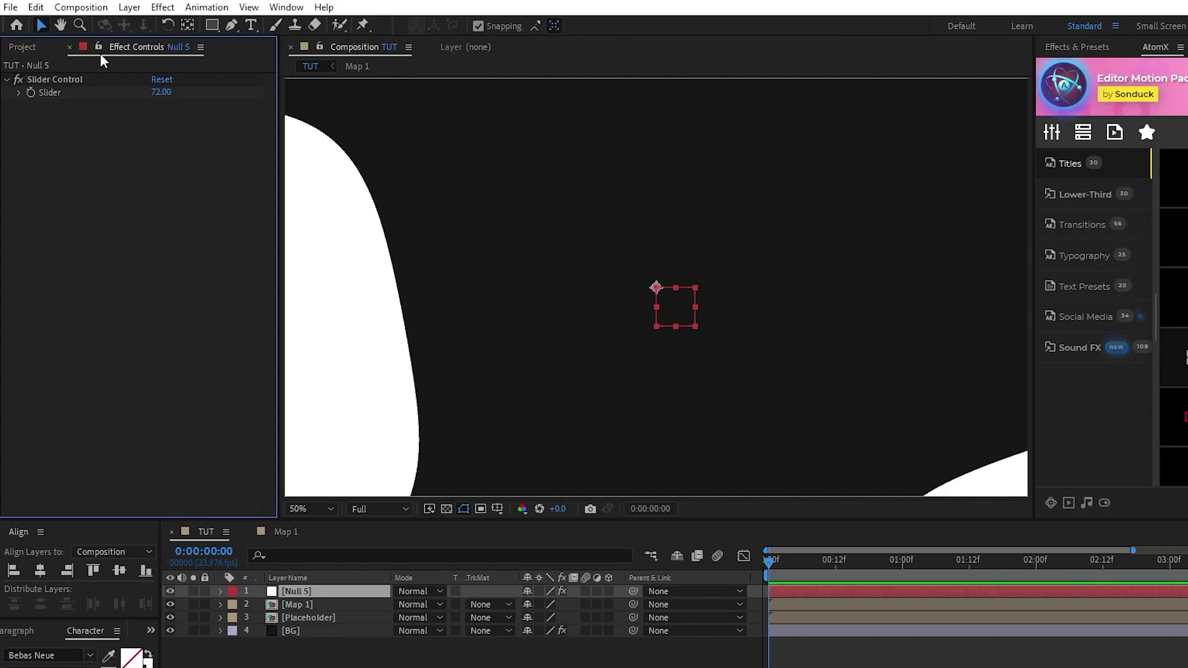
click(312, 605)
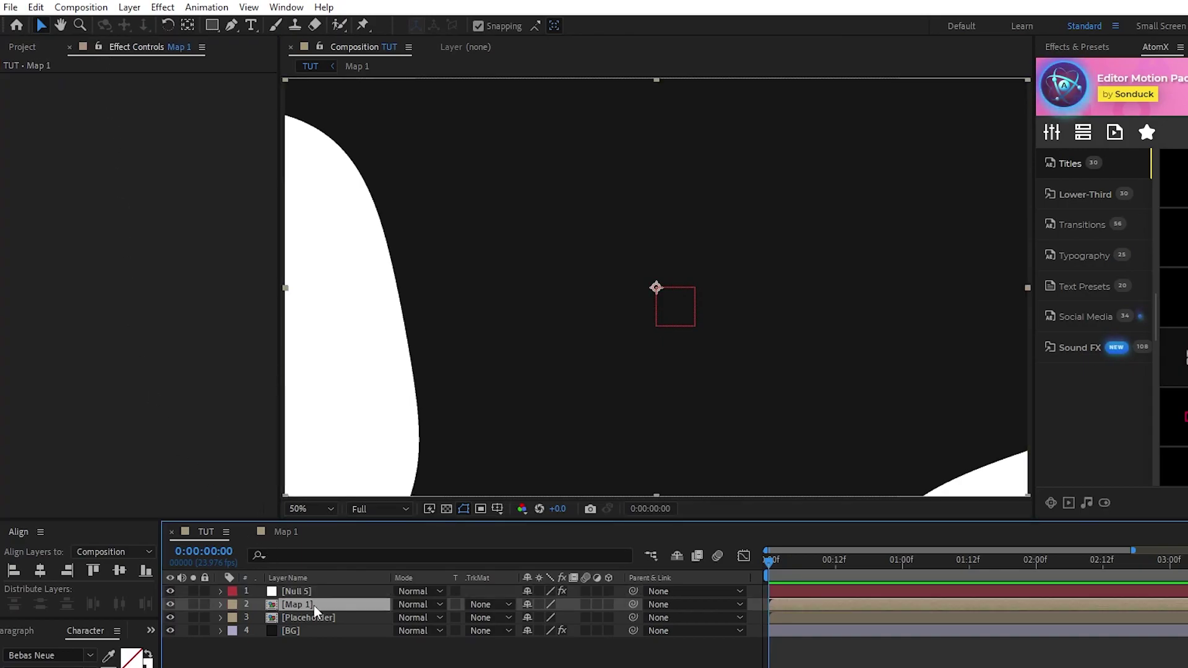
click(162, 7)
mouse_move(220, 235)
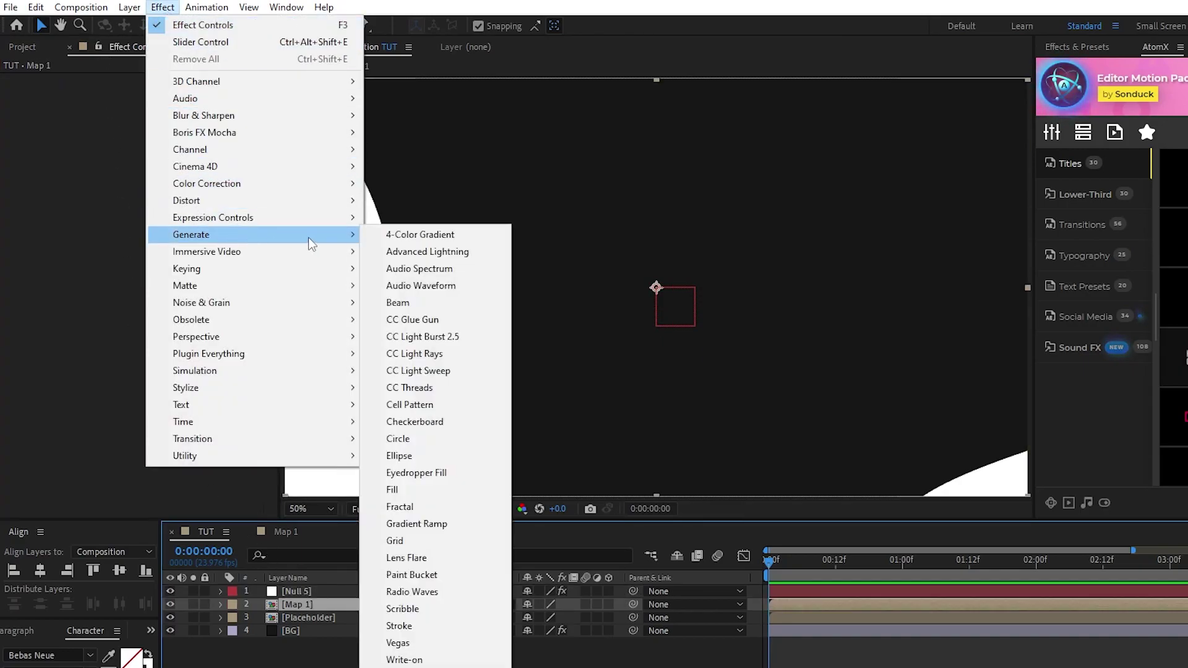
click(433, 490)
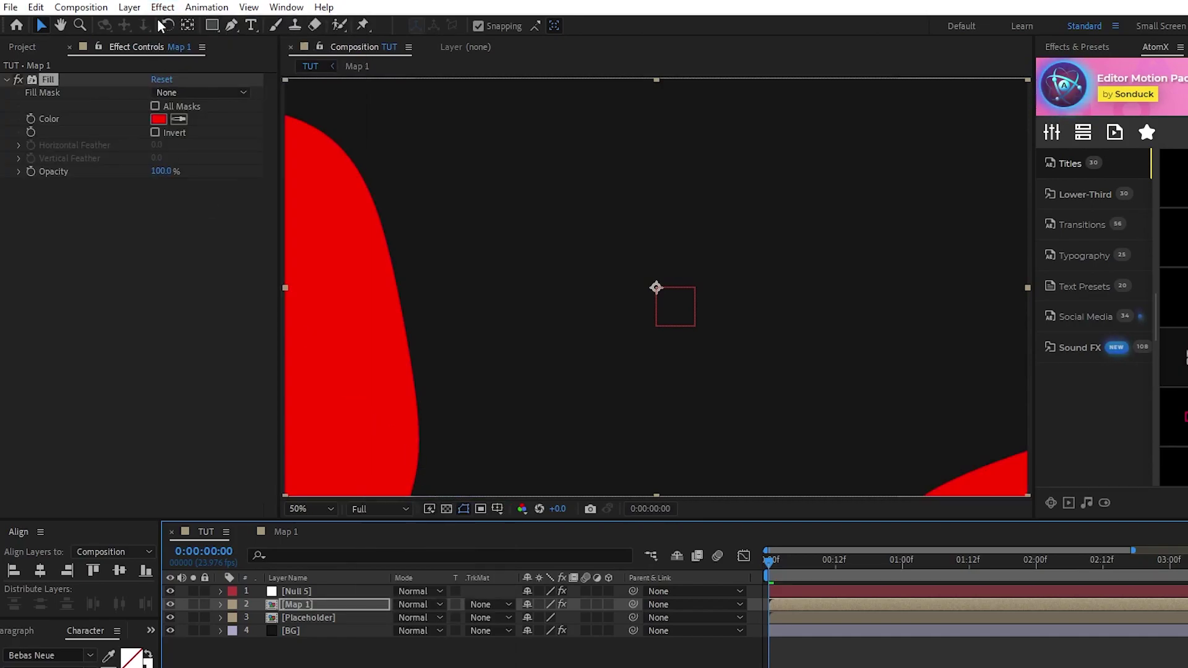
click(161, 8)
mouse_move(250, 334)
click(445, 473)
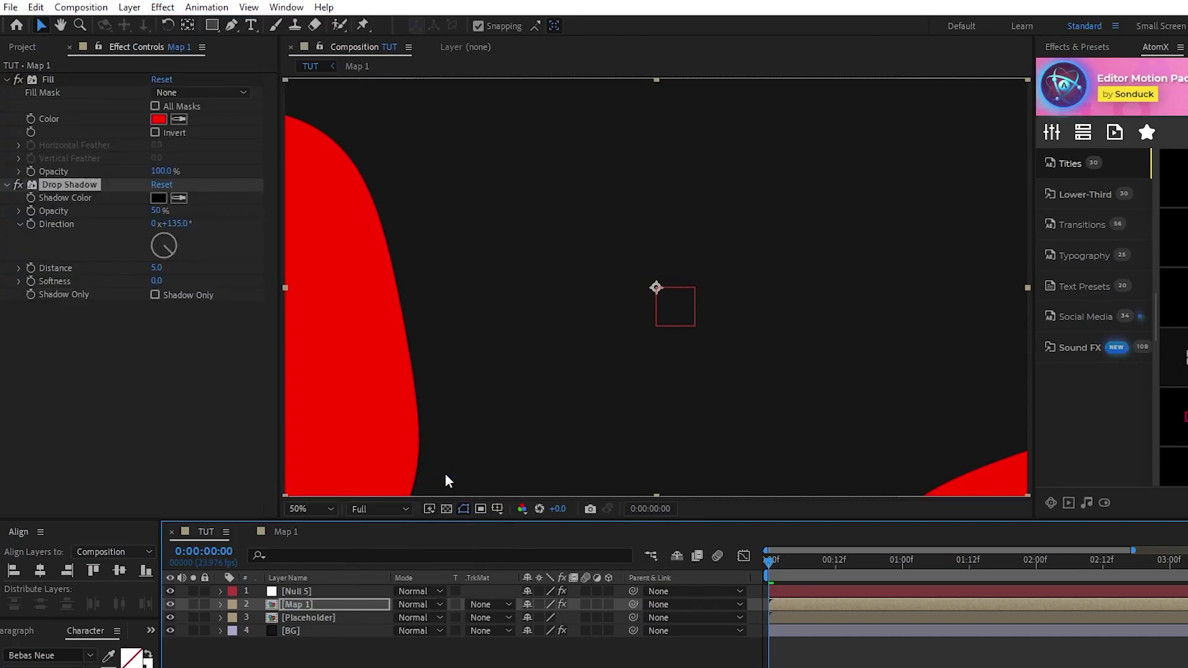
Make the fill dark grey-purple; set shadow opacity 100%, direction 35°, softness 165.
click(179, 119)
click(191, 115)
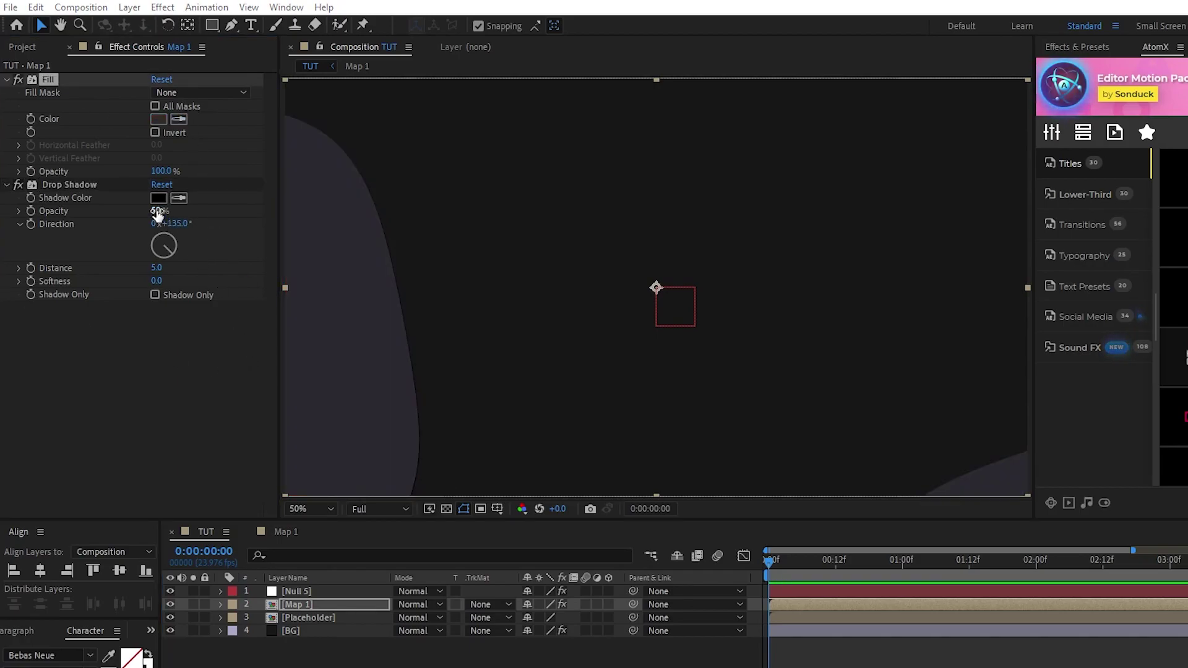
drag(159, 211, 303, 226)
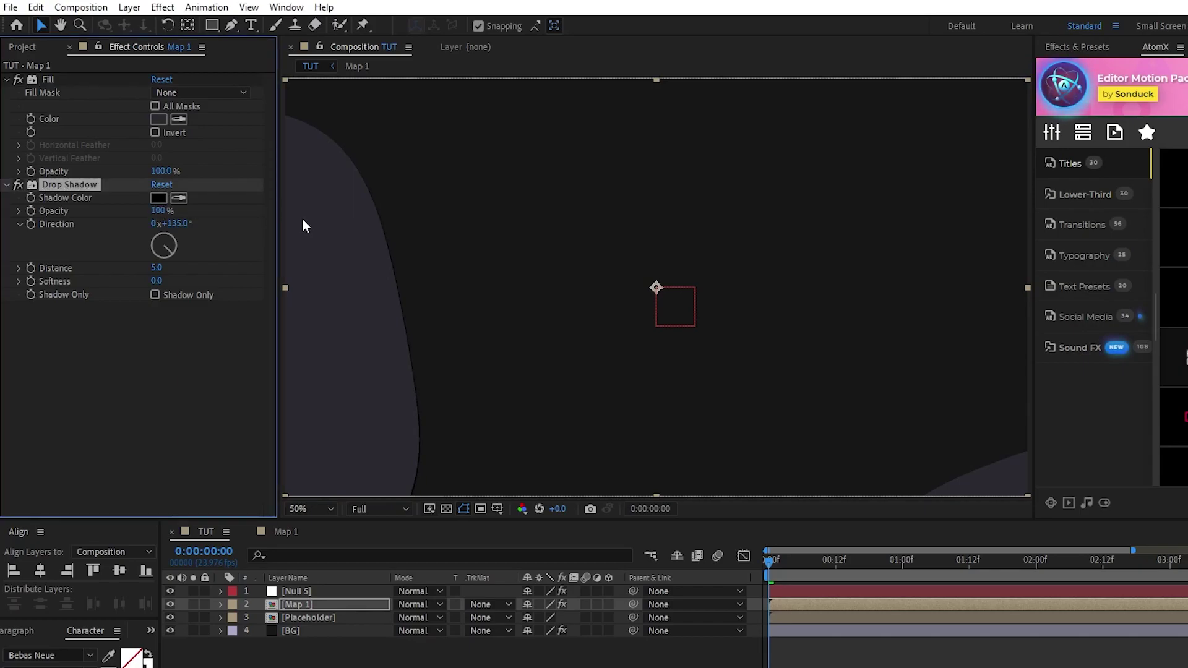
click(178, 223)
text(35)
key(Return)
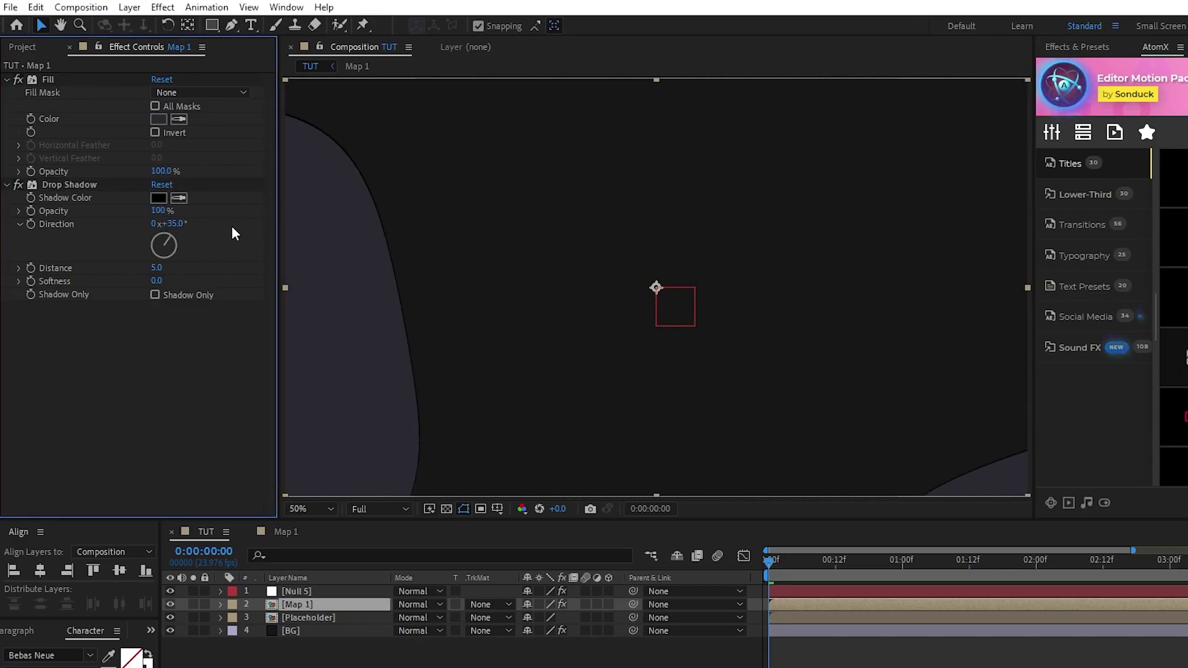
drag(155, 281, 258, 285)
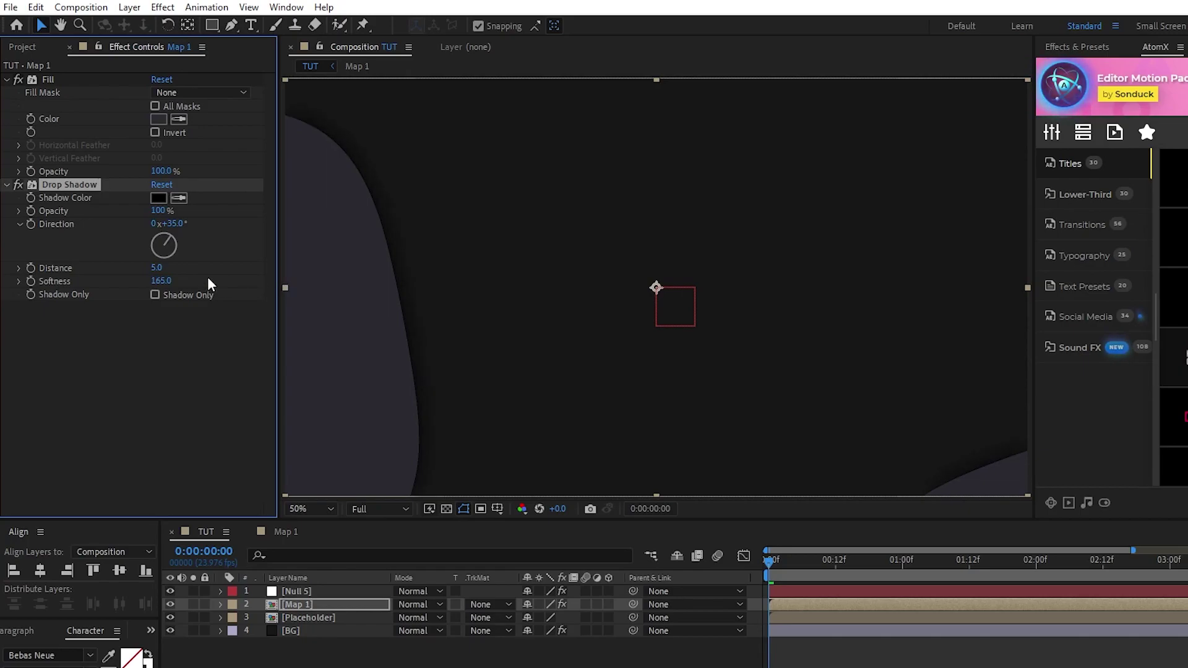
Add a Bevel and Emboss layer style to Map 1.
click(130, 7)
mouse_move(209, 398)
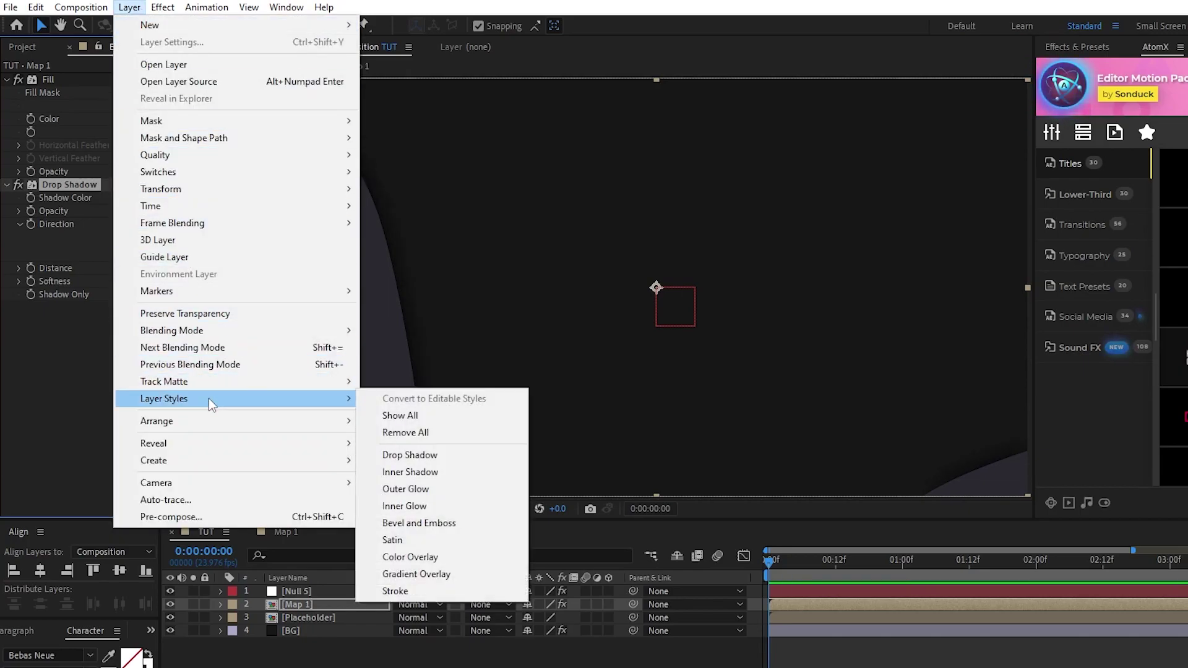
click(473, 525)
Lower the bevel's Highlight and Shadow Opacity to 20% each and collapse the properties.
click(244, 556)
scroll(306, 552, down, 3)
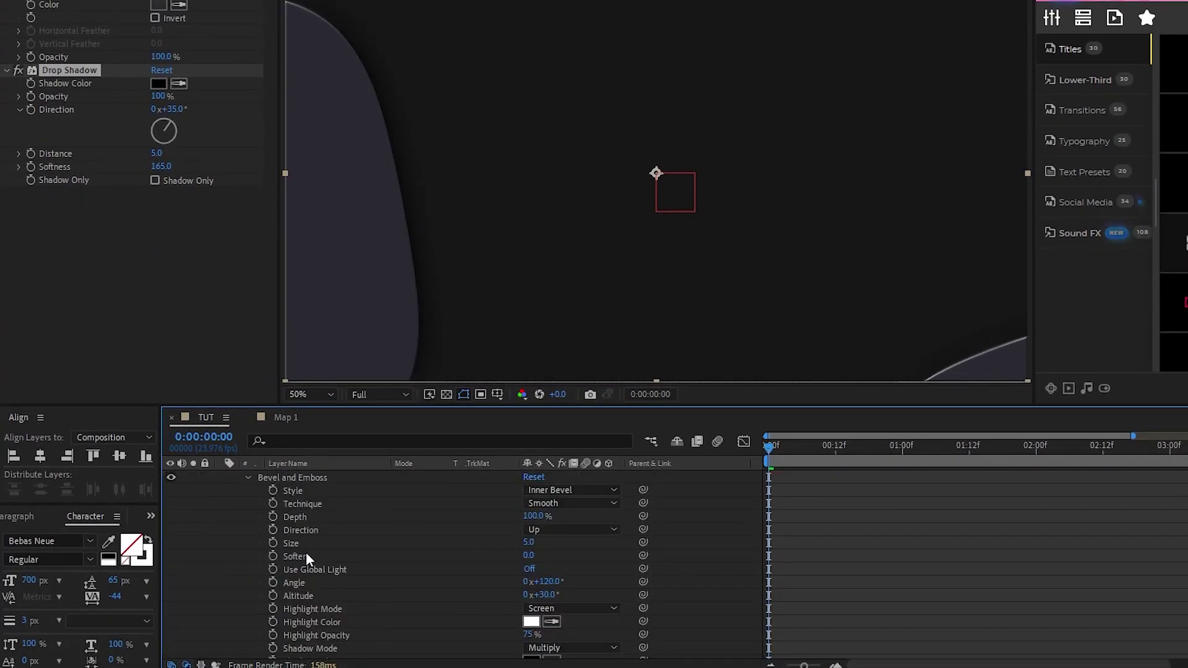
scroll(371, 557, down, 2)
click(530, 595)
text(20)
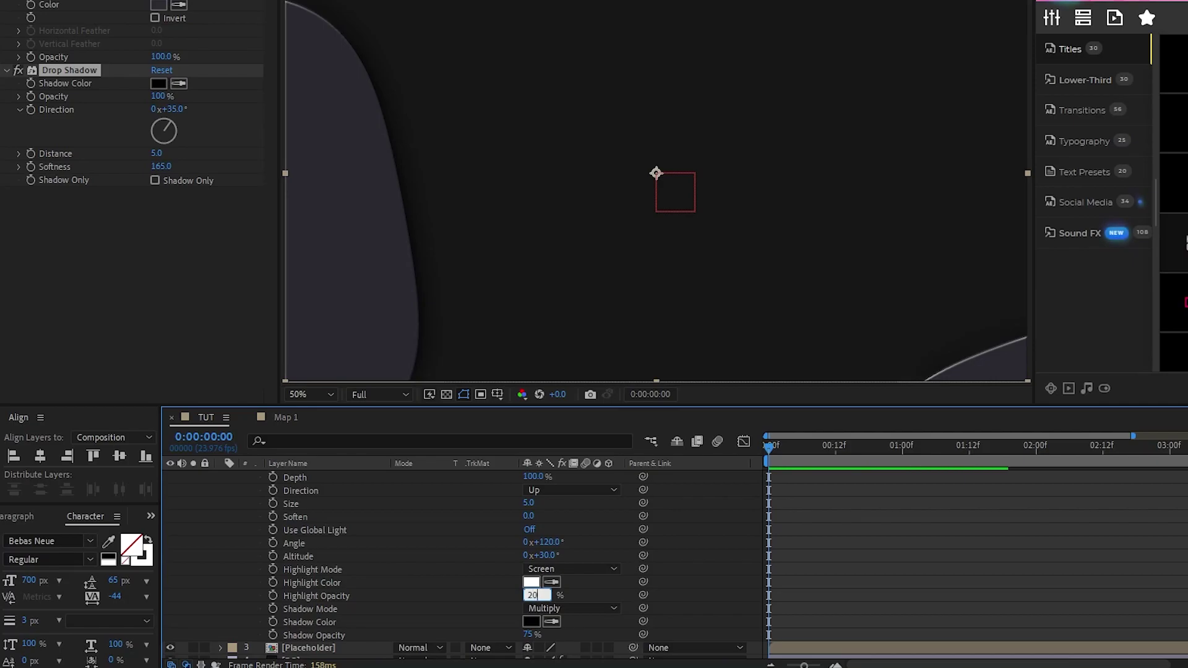
key(Tab)
text(20)
key(Return)
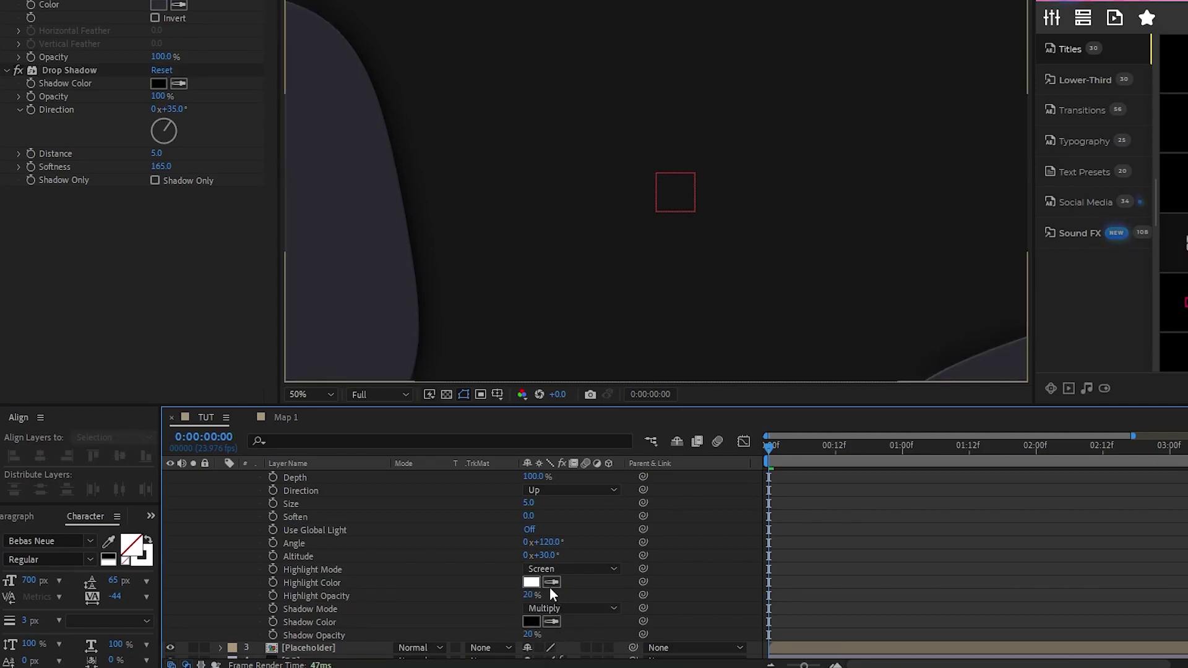
scroll(619, 594, up, 10)
click(220, 490)
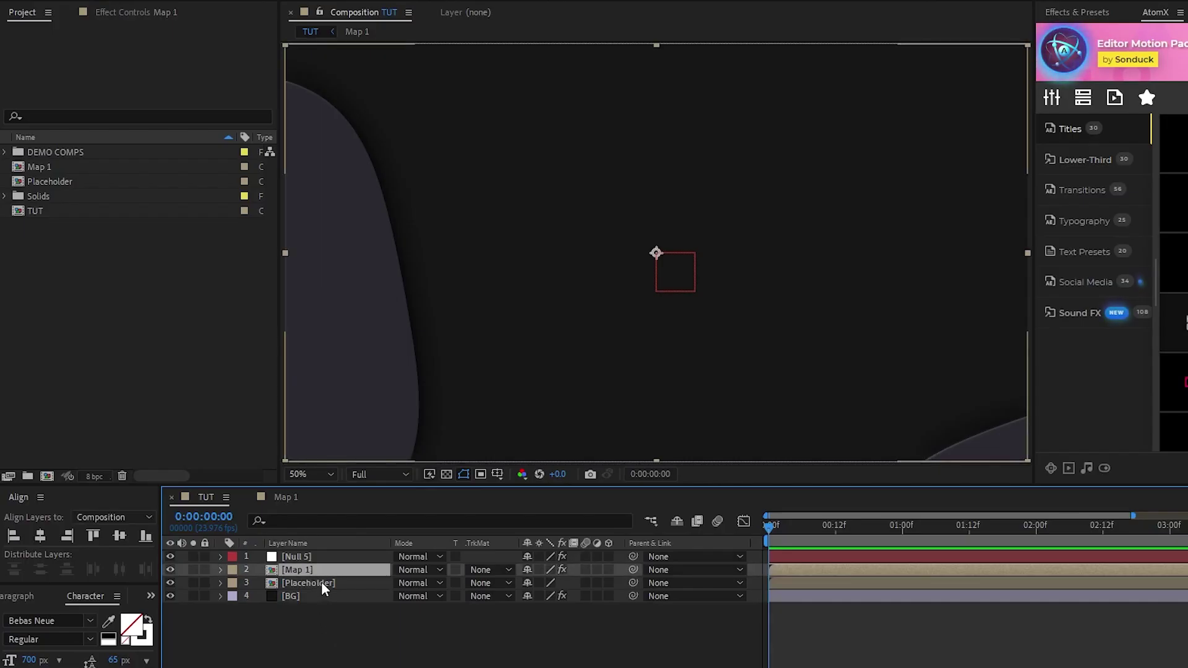
Duplicate the Map 1 layer and comp, then swap the duplicate layer's source to Map 2.
key(ctrl+d)
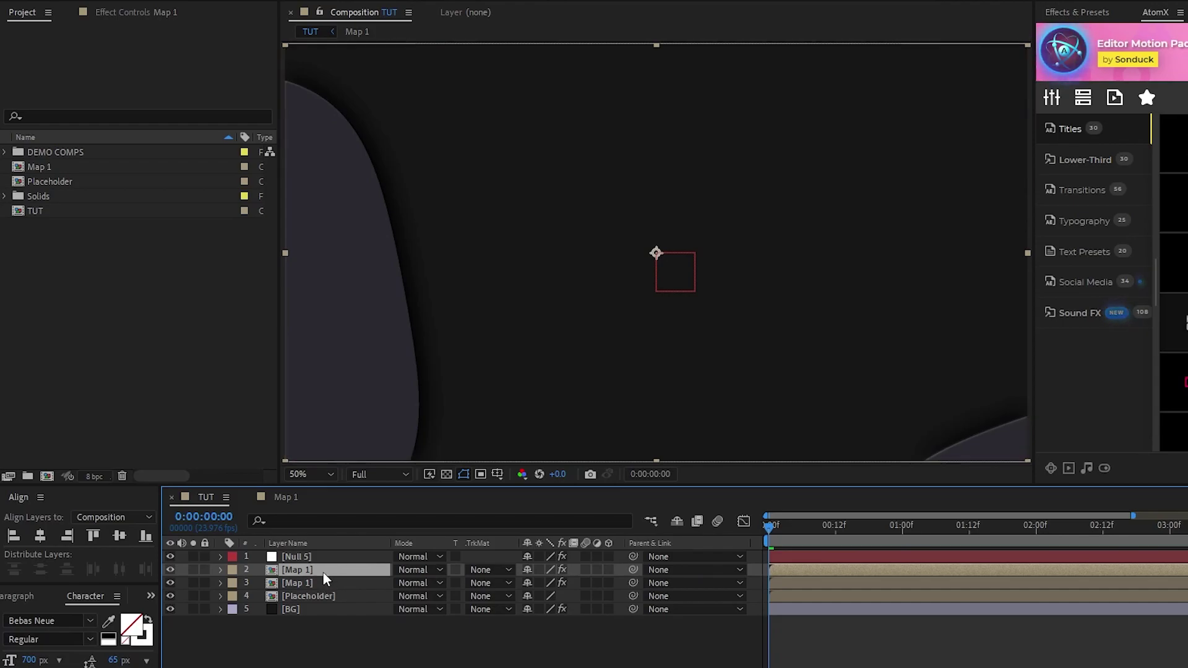
click(50, 169)
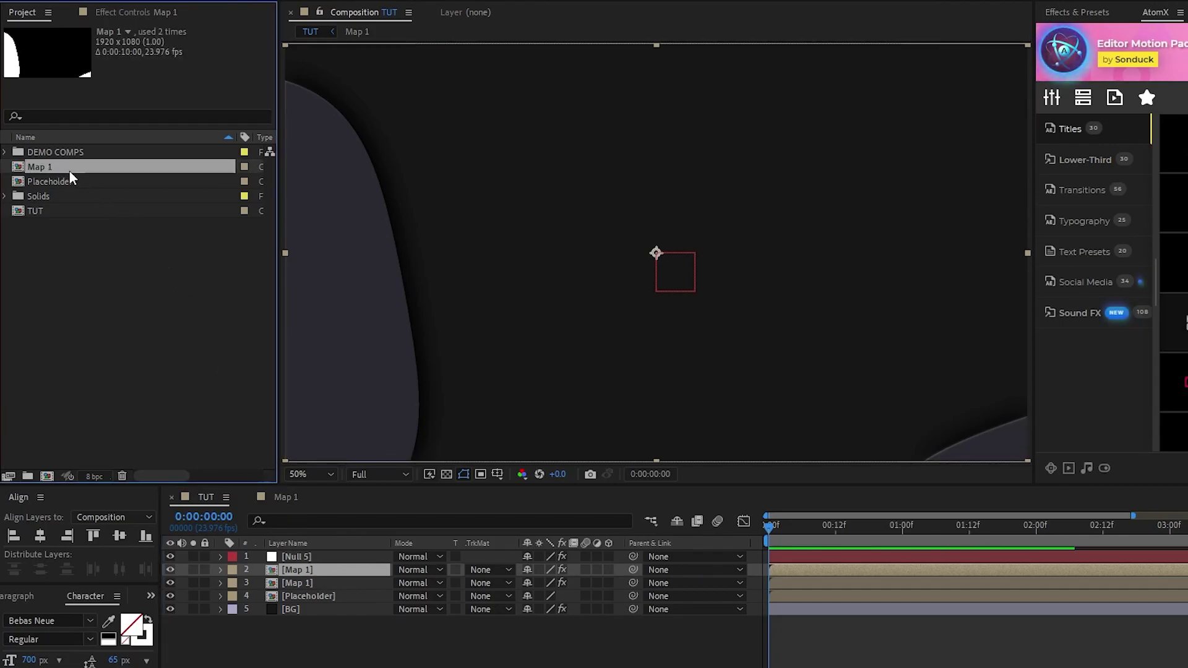
key(ctrl+d)
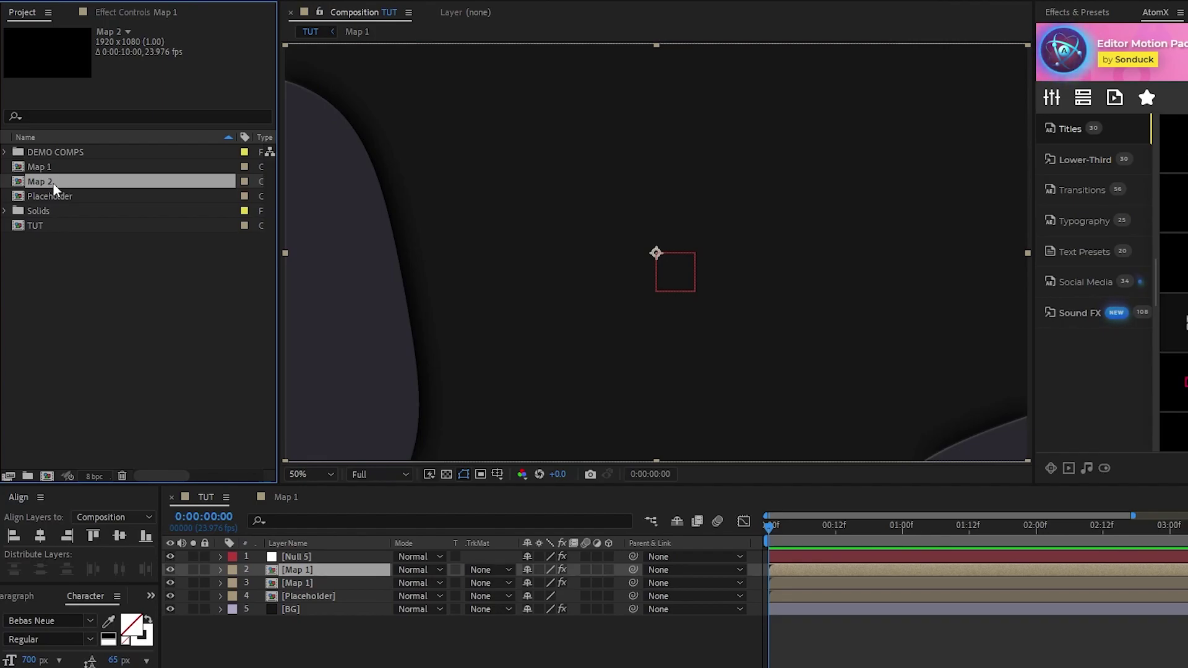
drag(56, 180, 320, 570)
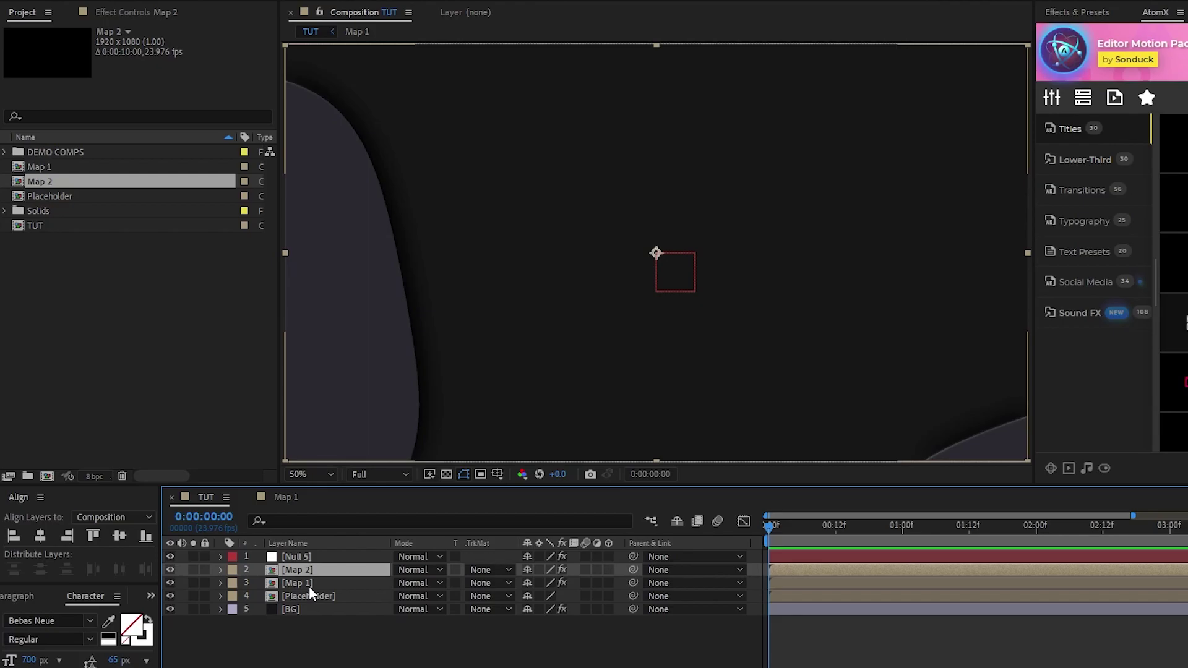
Set the Fractal Noise brightness inside Map 2 to -50.
double_click(296, 570)
click(305, 557)
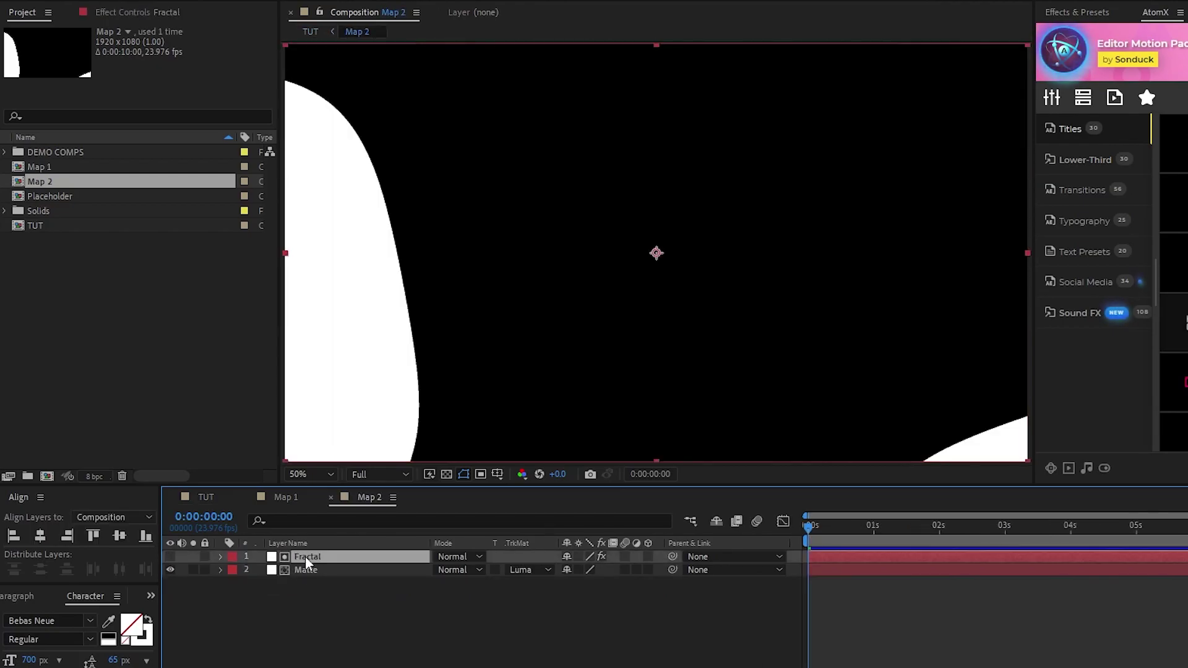
click(151, 13)
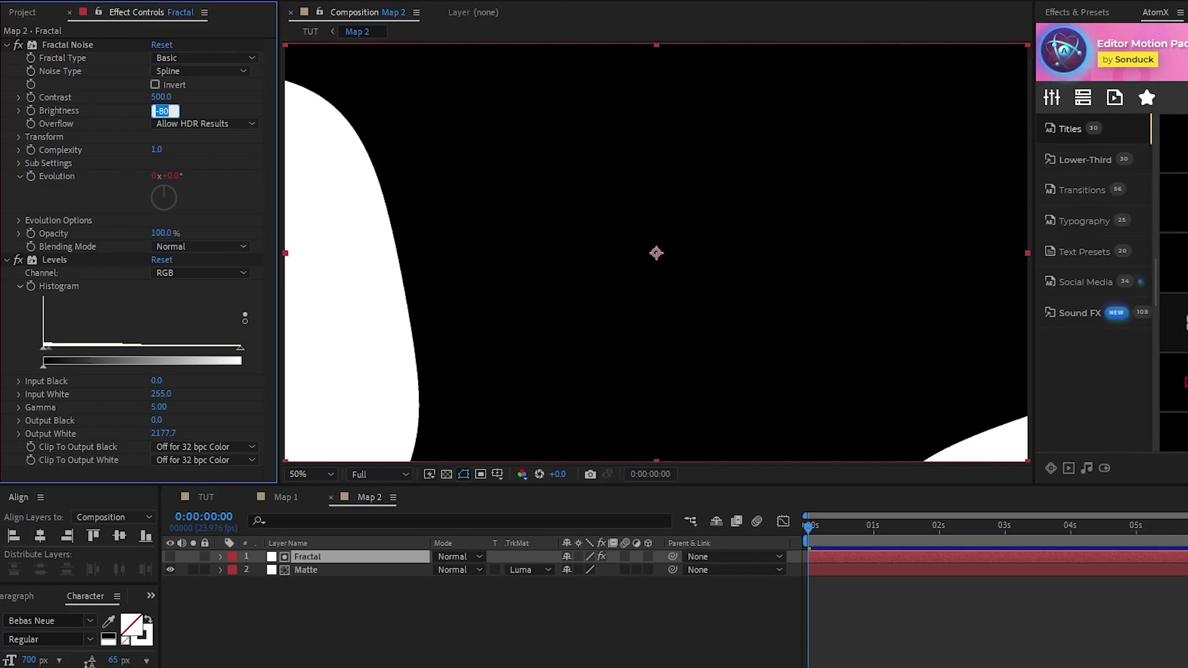
text(-50)
key(Return)
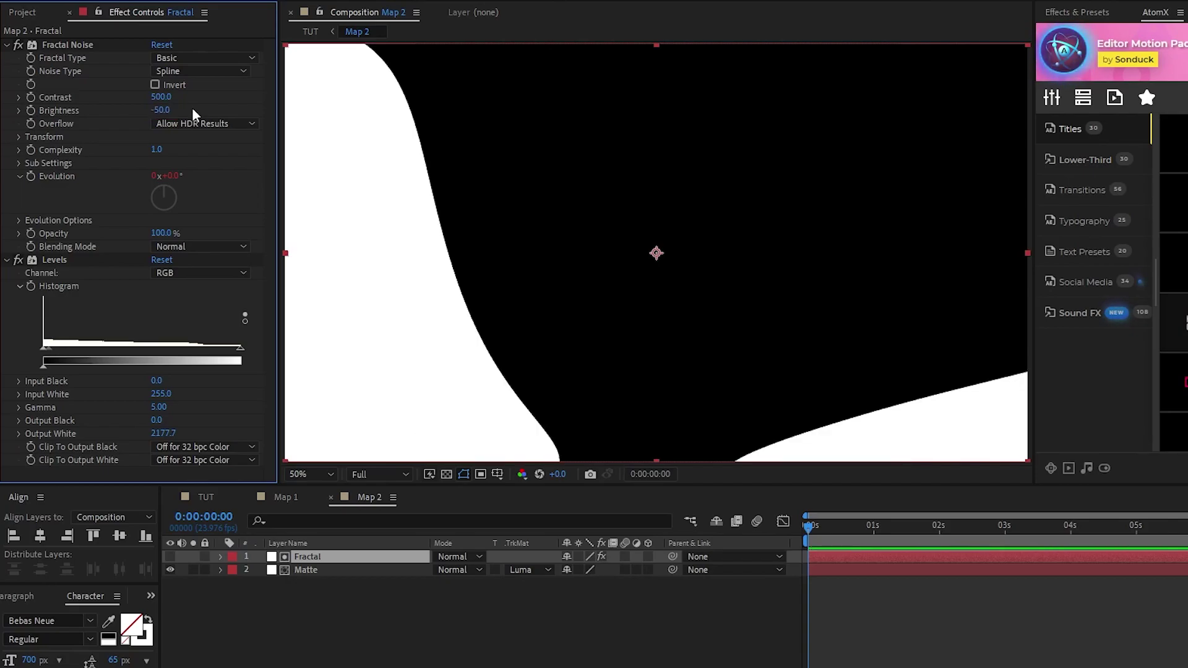
In TUT, move Map 2 below Map 1, then duplicate the layer and comp as Map 3.
click(215, 497)
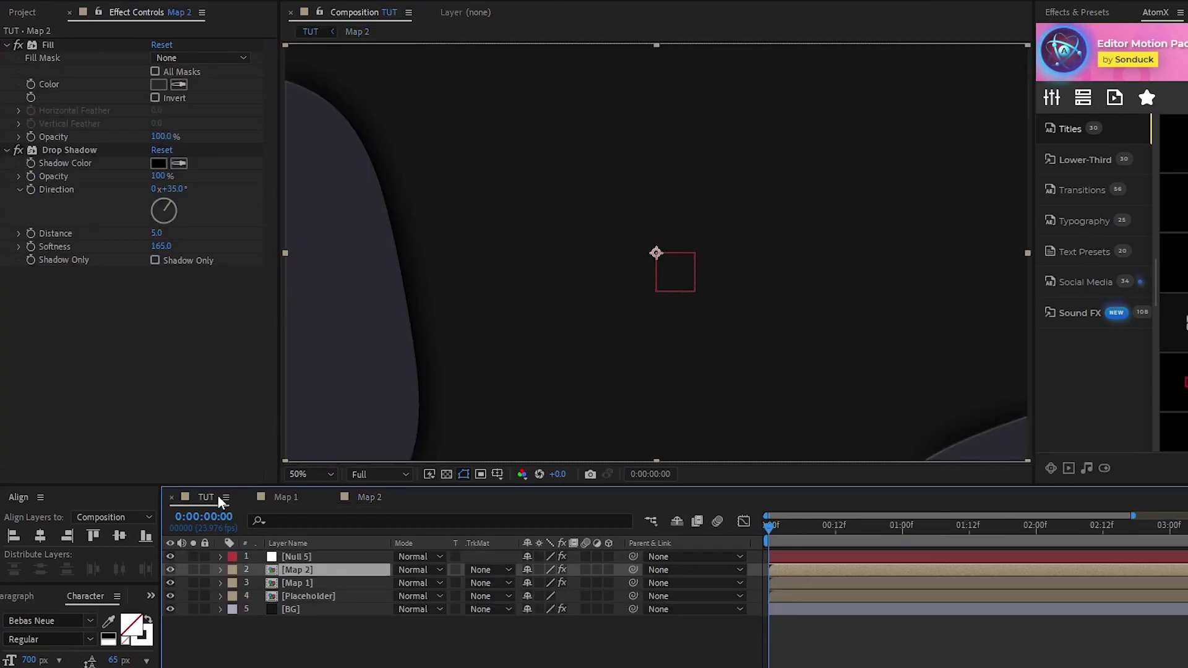
drag(306, 568, 321, 587)
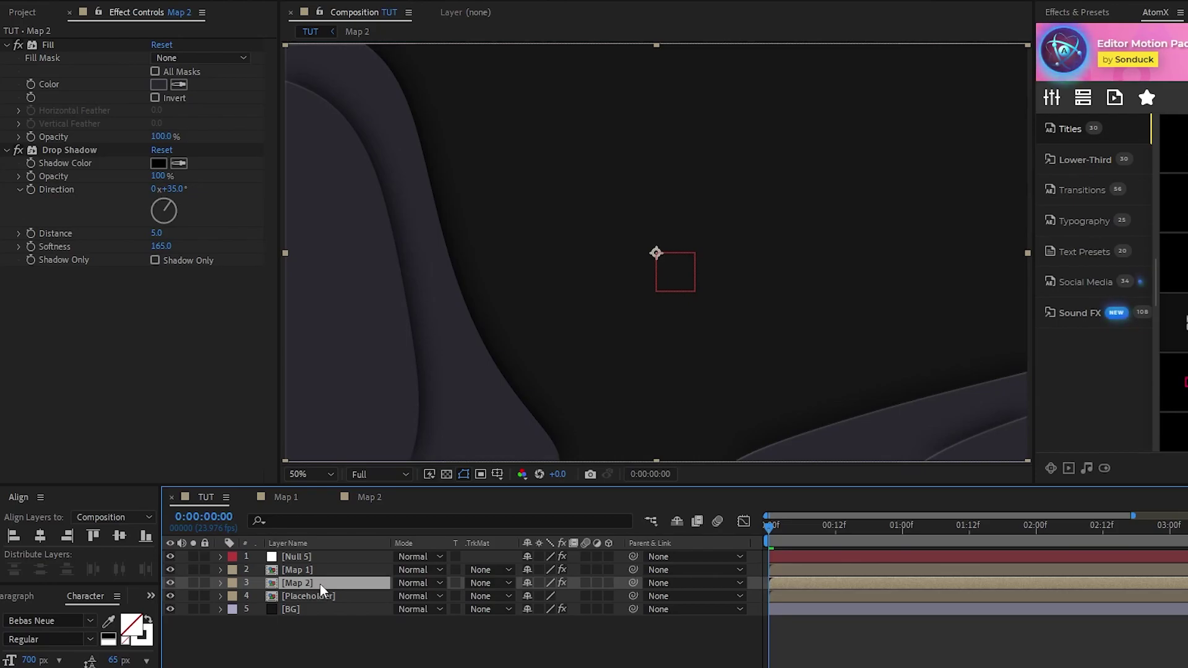
key(ctrl+d)
click(23, 11)
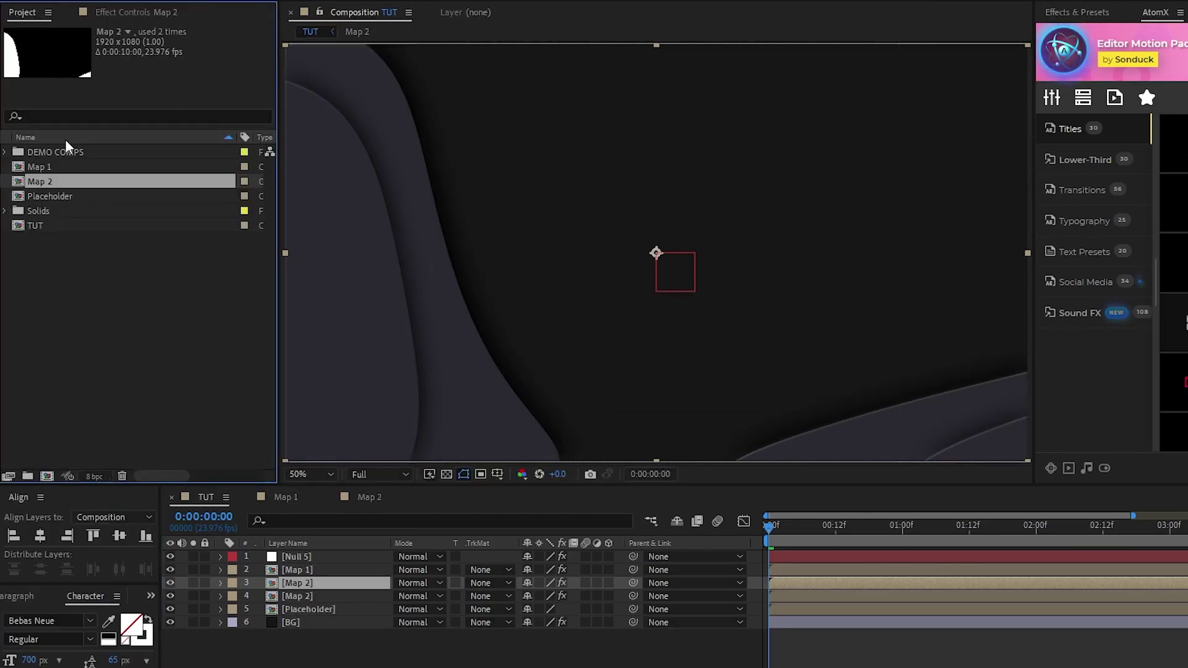
key(ctrl+d)
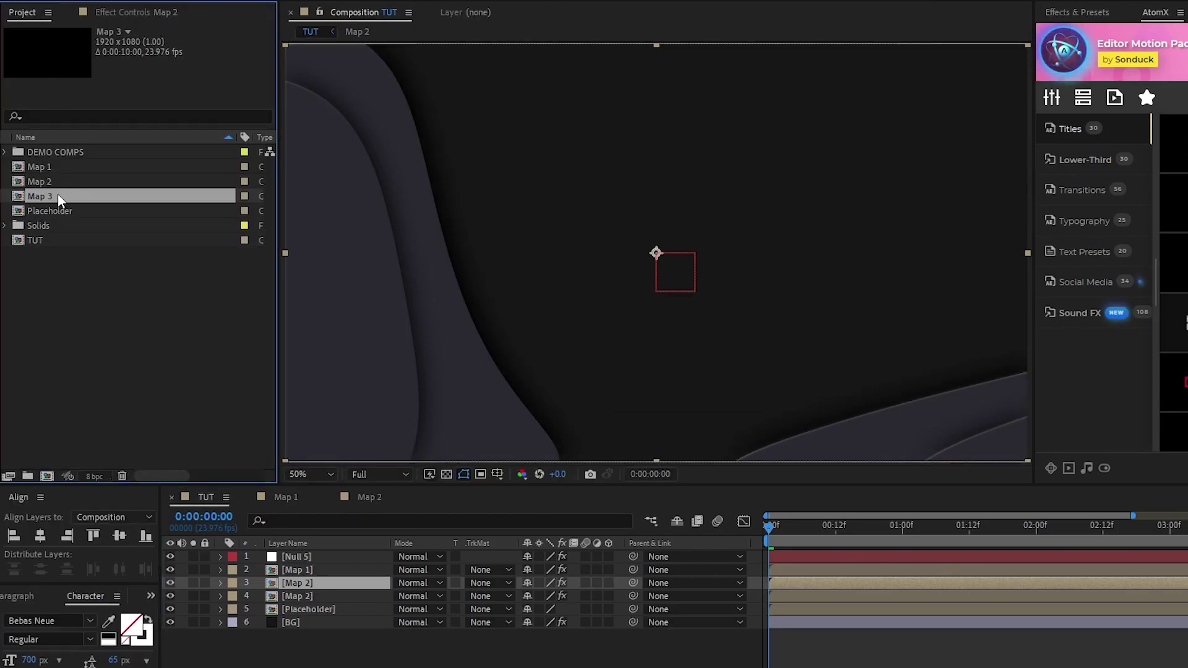
drag(54, 194, 306, 597)
Set the Fractal Noise brightness inside Map 3 to 20.
double_click(304, 598)
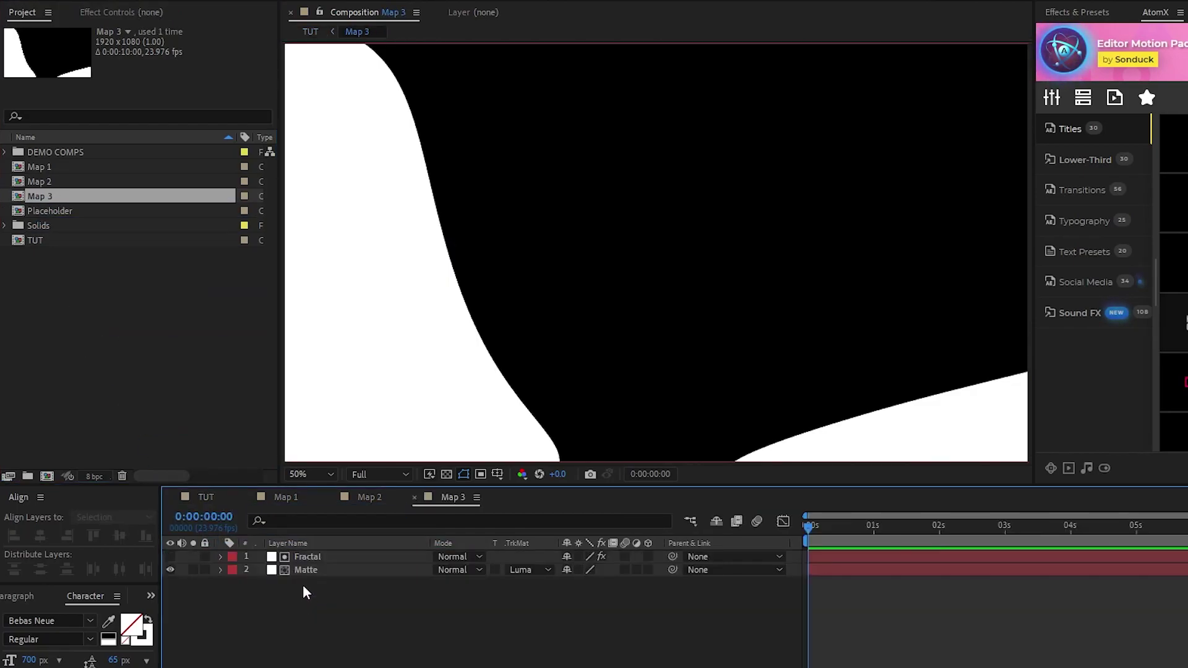
click(297, 557)
key(F3)
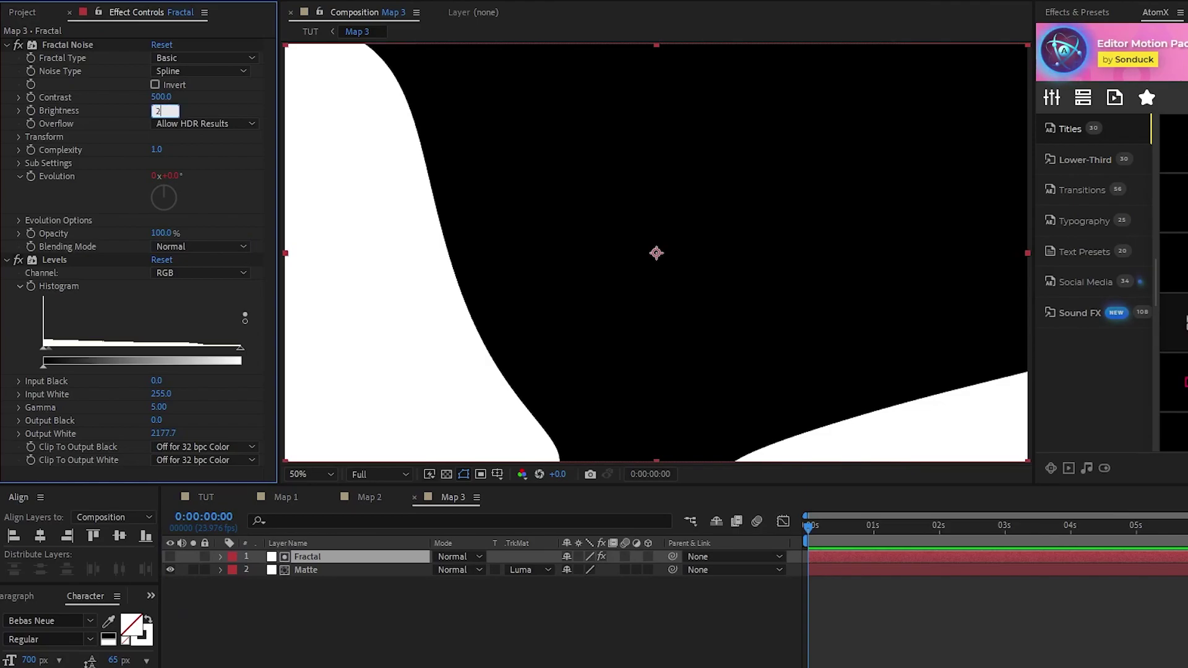
key(Return)
click(205, 497)
Duplicate the Map 3 layer and comp, swapping the copy's source to Map 4.
click(299, 609)
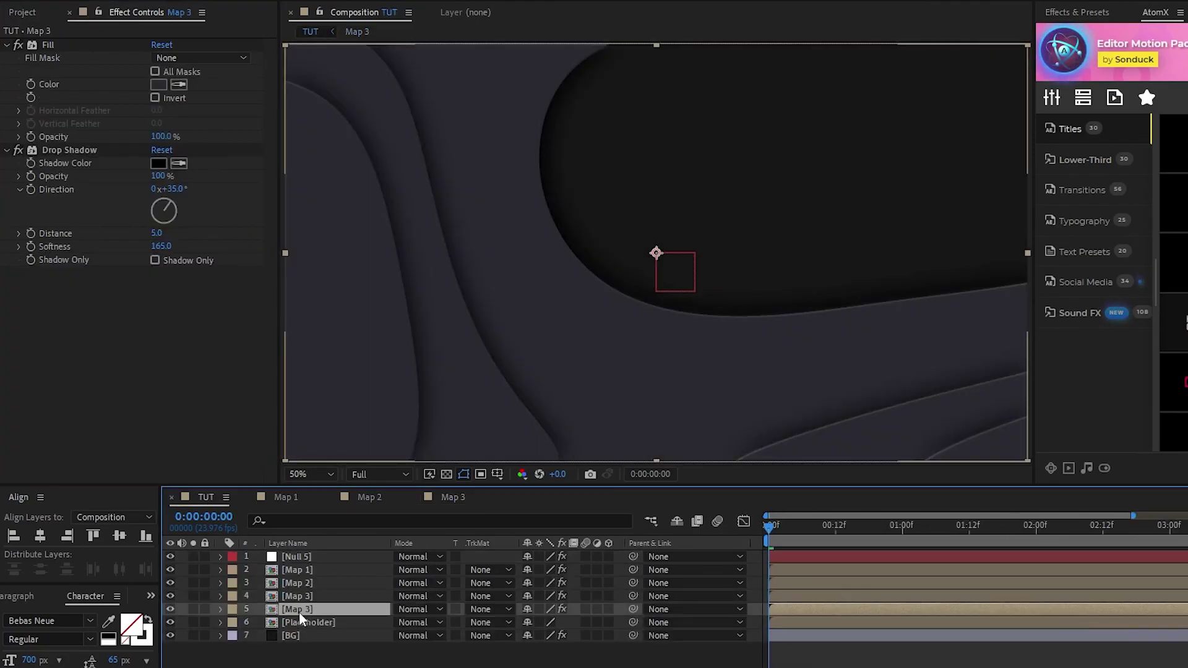
key(ctrl+0)
key(ctrl+d)
drag(53, 212, 299, 610)
Set the Fractal Noise brightness inside Map 4 to 50.
double_click(299, 610)
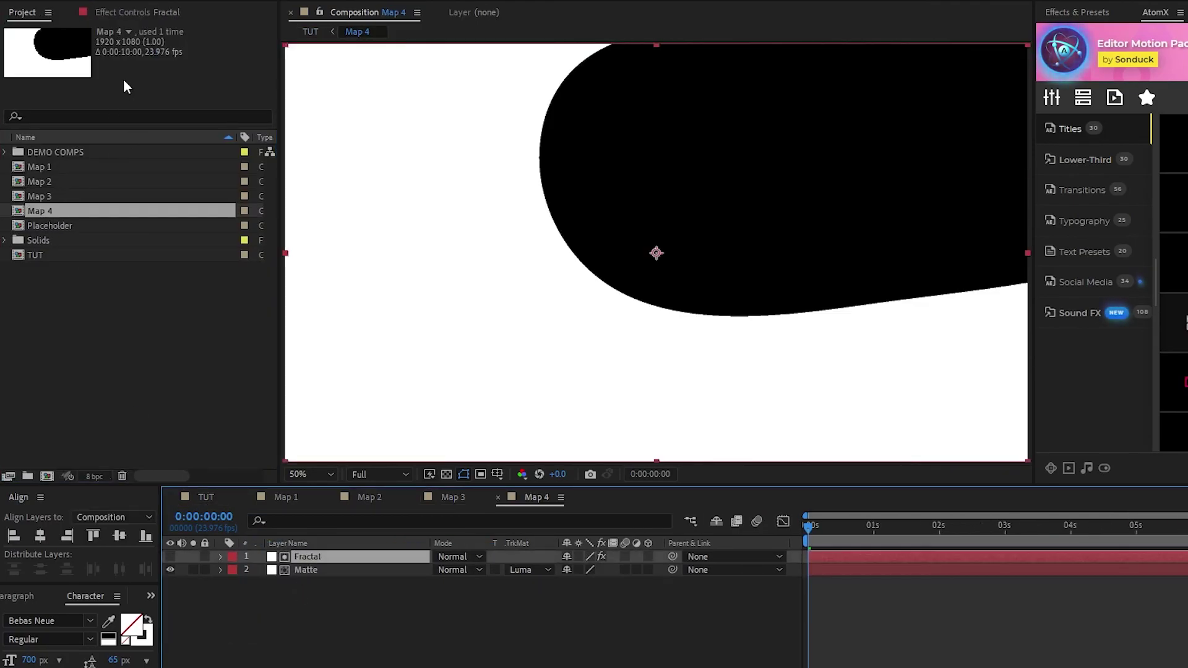
key(F3)
click(160, 110)
text(50)
key(Return)
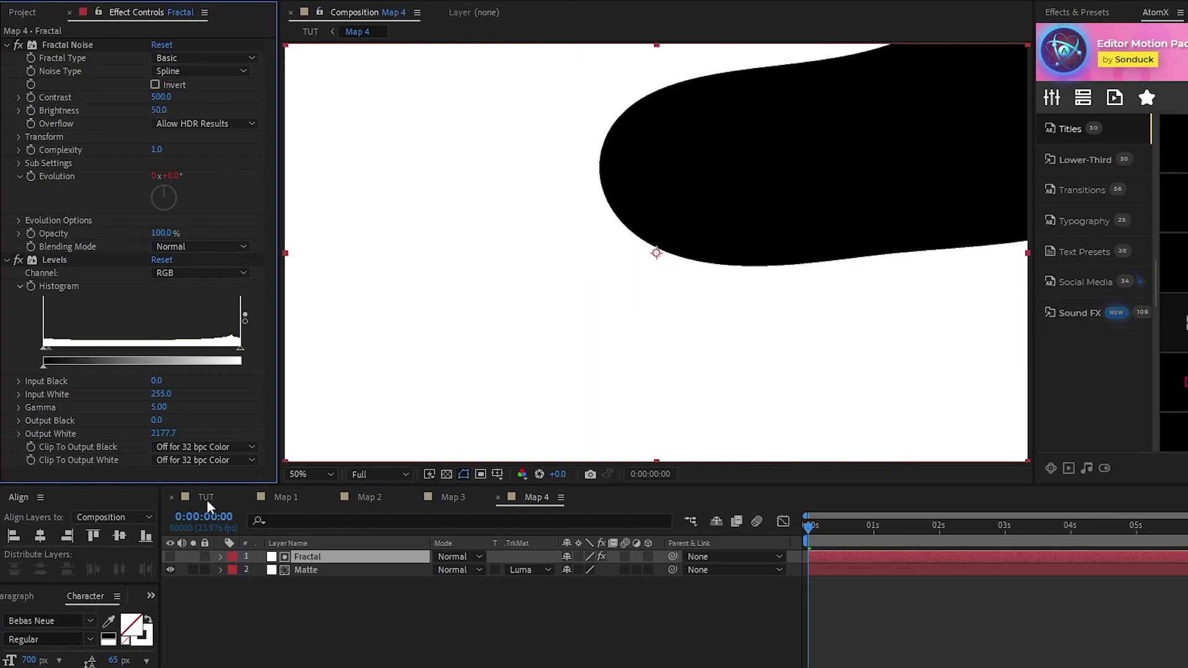
click(205, 496)
Duplicate Map 4 as a Map 5 layer and set its Fractal Noise brightness to 80.
key(ctrl+0)
key(ctrl+d)
drag(62, 225, 307, 630)
double_click(297, 622)
key(F3)
click(160, 110)
text(80)
click(205, 497)
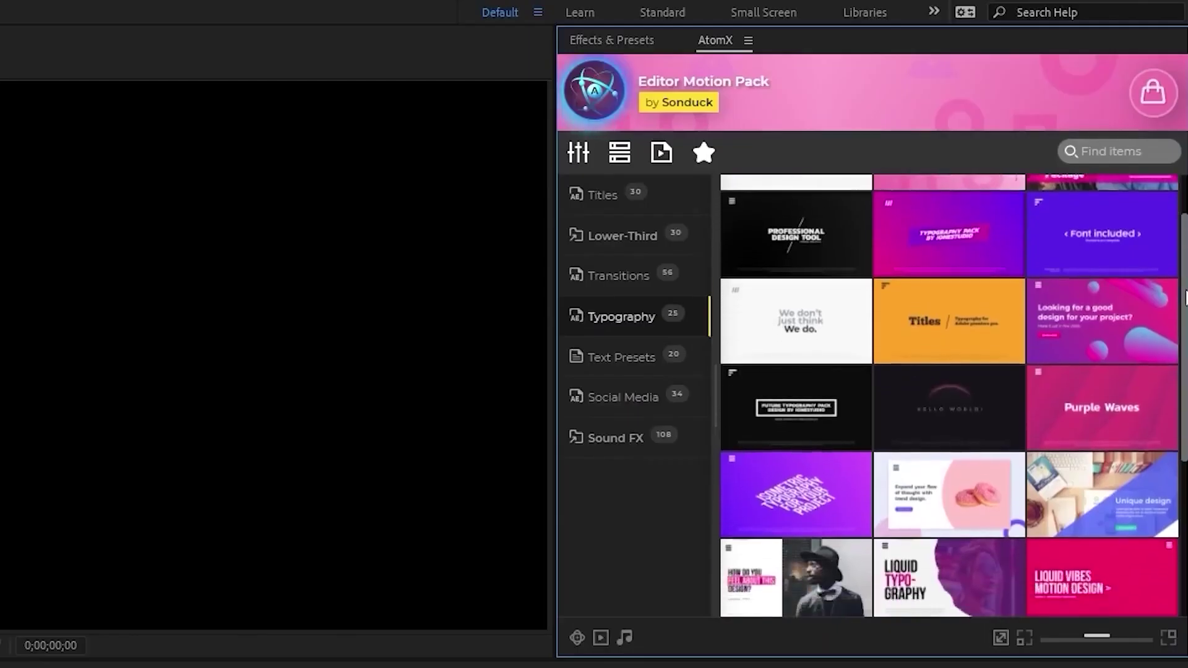
Apply the isometric Typography 13 template from the AtomX Typography list.
scroll(1183, 359, down, 5)
scroll(1183, 359, down, 3)
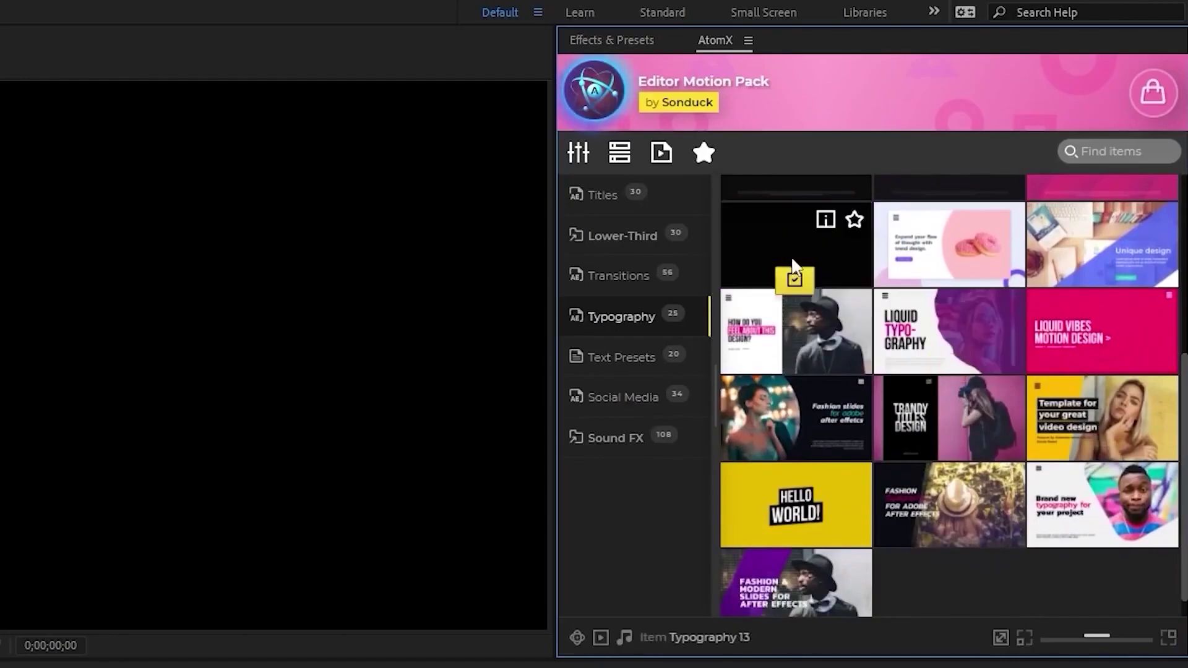
click(792, 278)
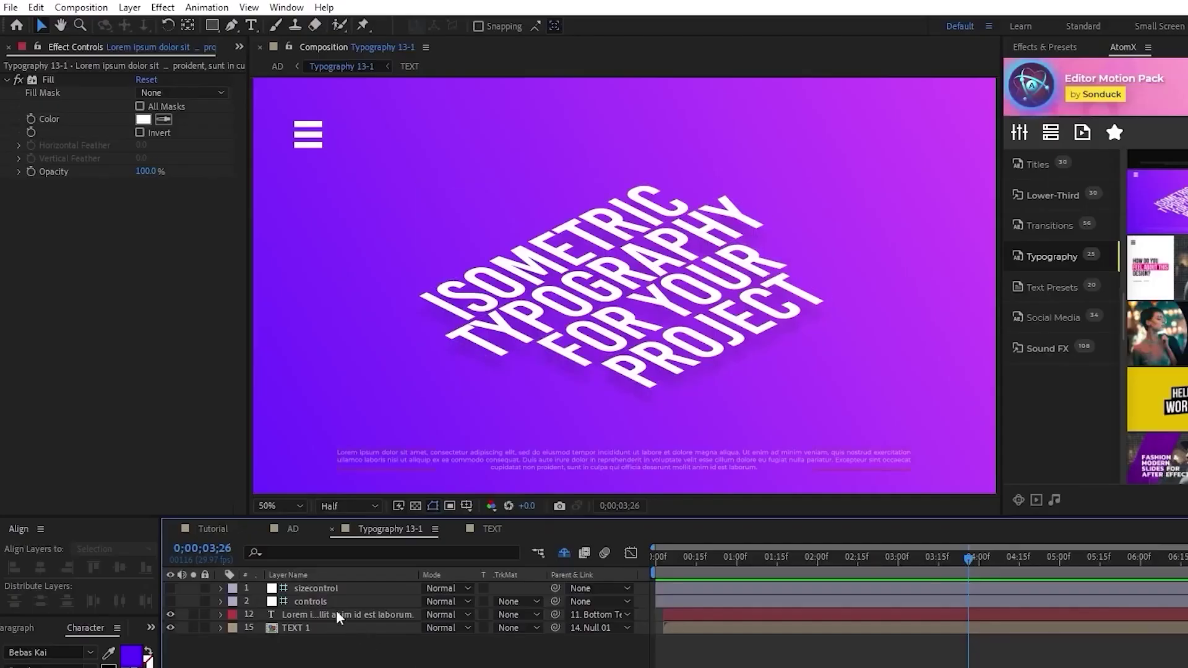
Change the template's text colour and first background colour.
click(311, 602)
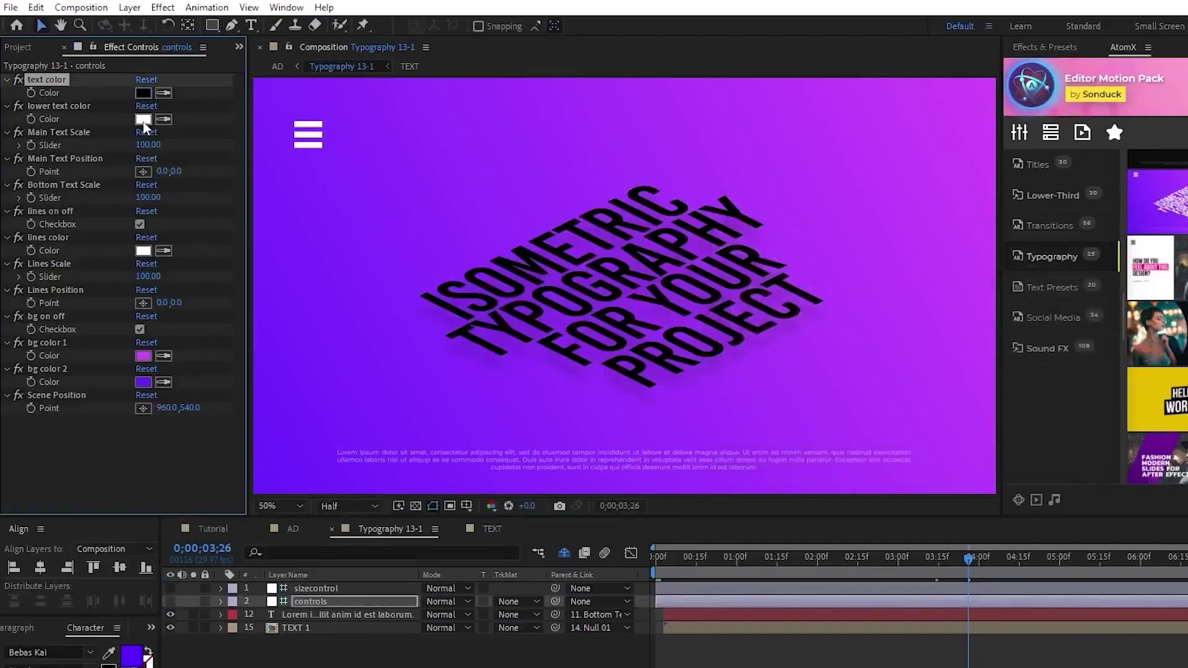
click(1064, 268)
click(142, 356)
drag(941, 322, 941, 365)
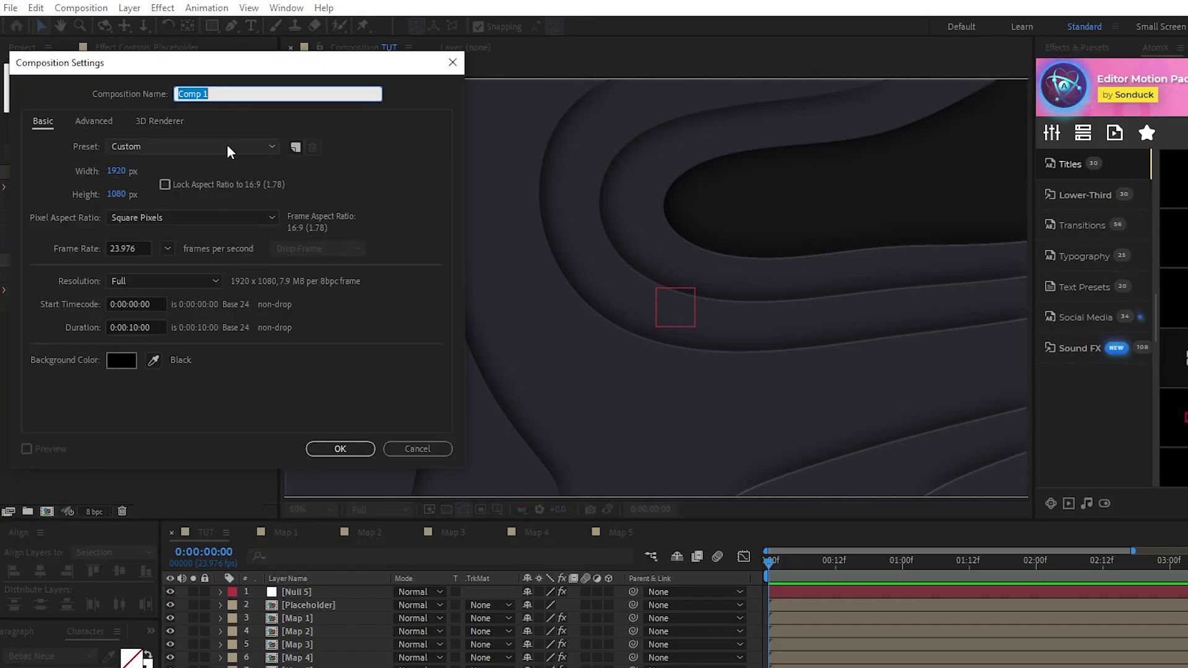
Create an empty Dots composition holding a new white solid layer.
text(Dots)
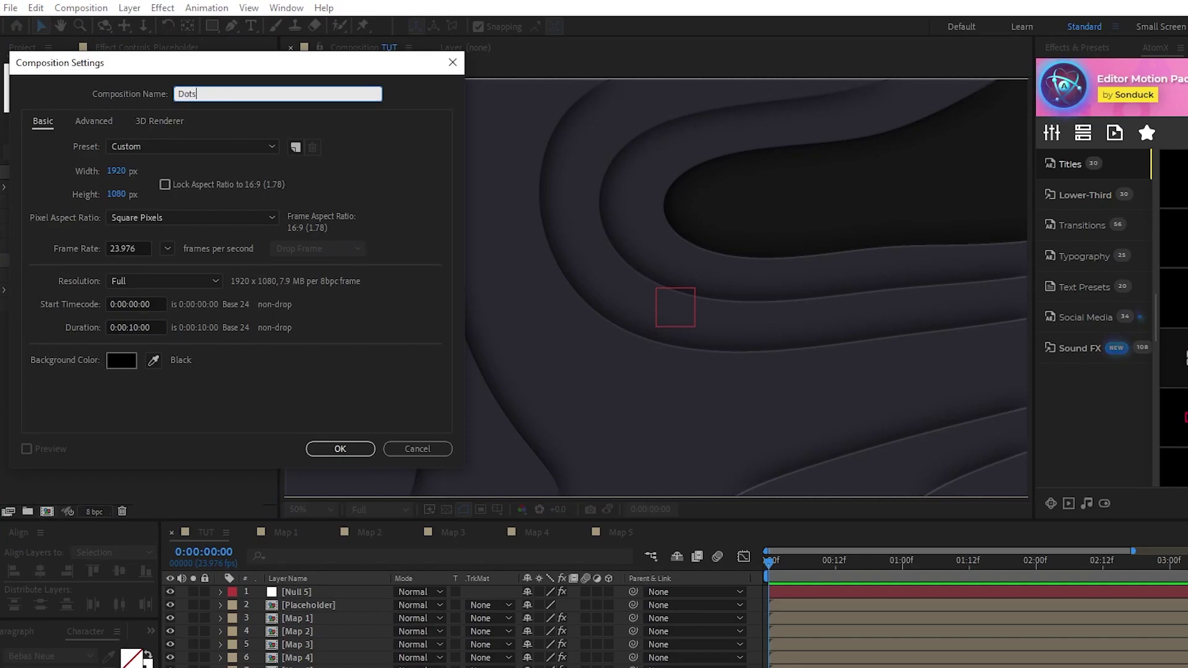
click(328, 449)
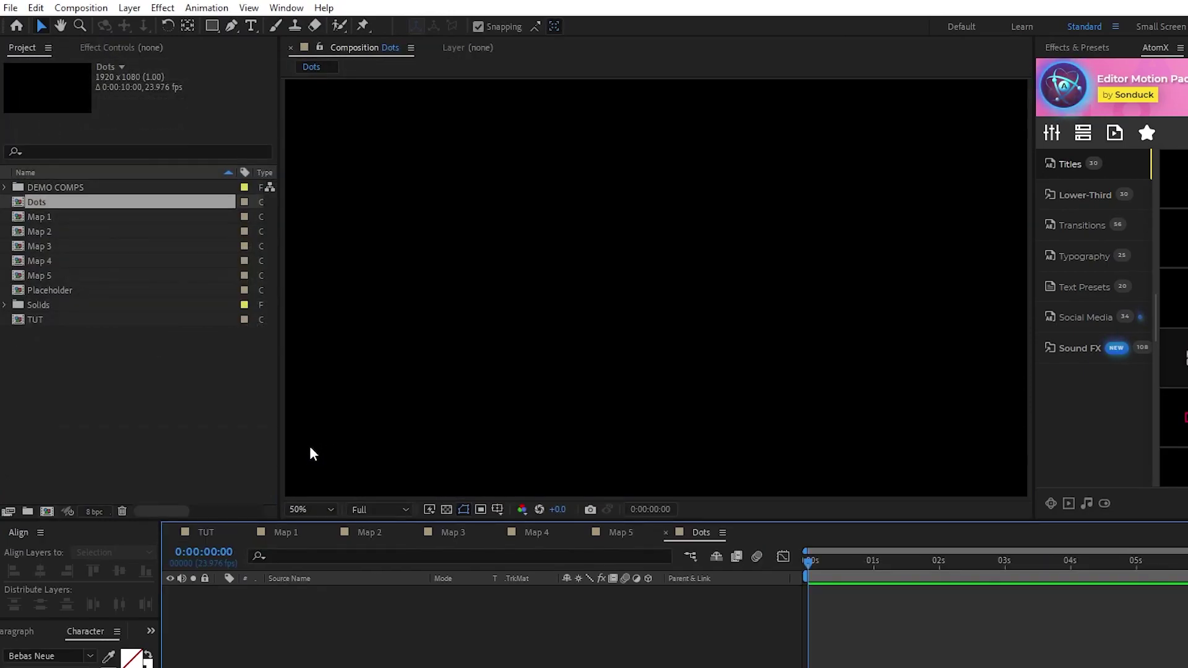
click(130, 8)
mouse_move(186, 25)
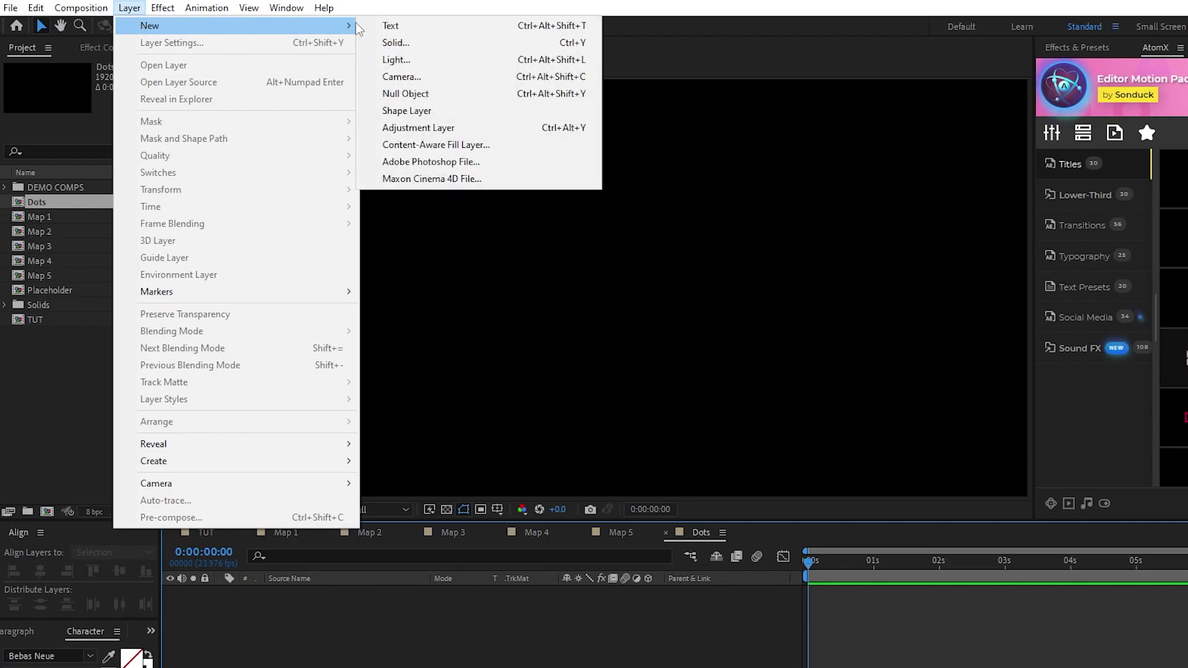
click(399, 43)
click(760, 473)
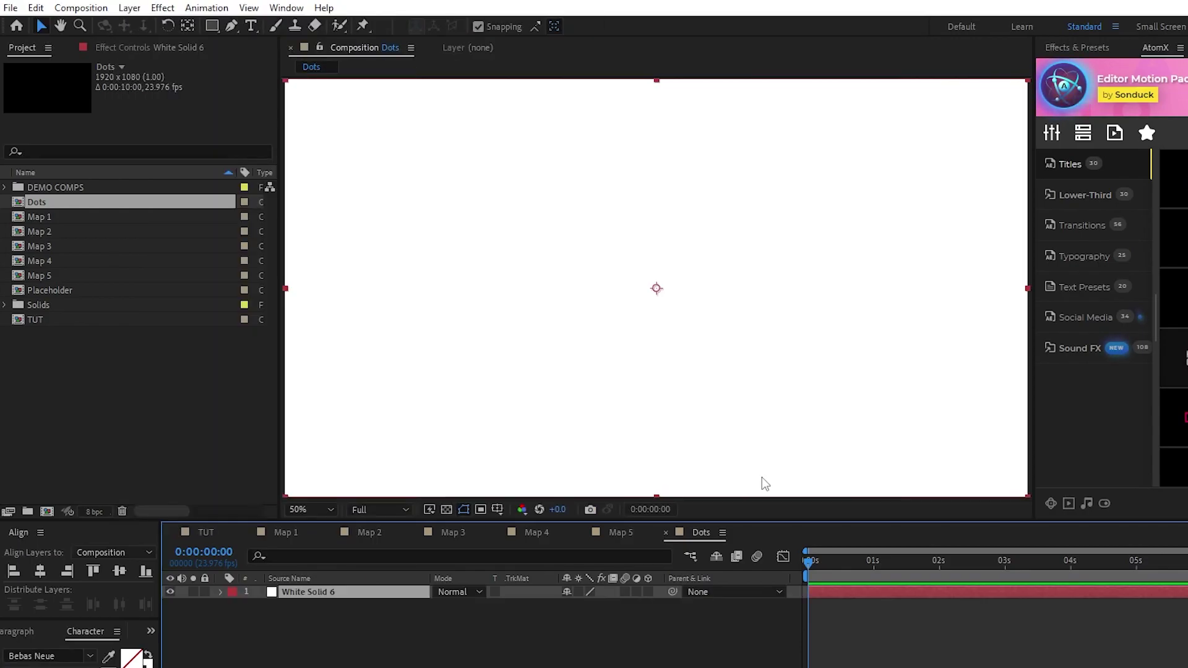
Apply Fractal Noise to the white solid.
click(163, 8)
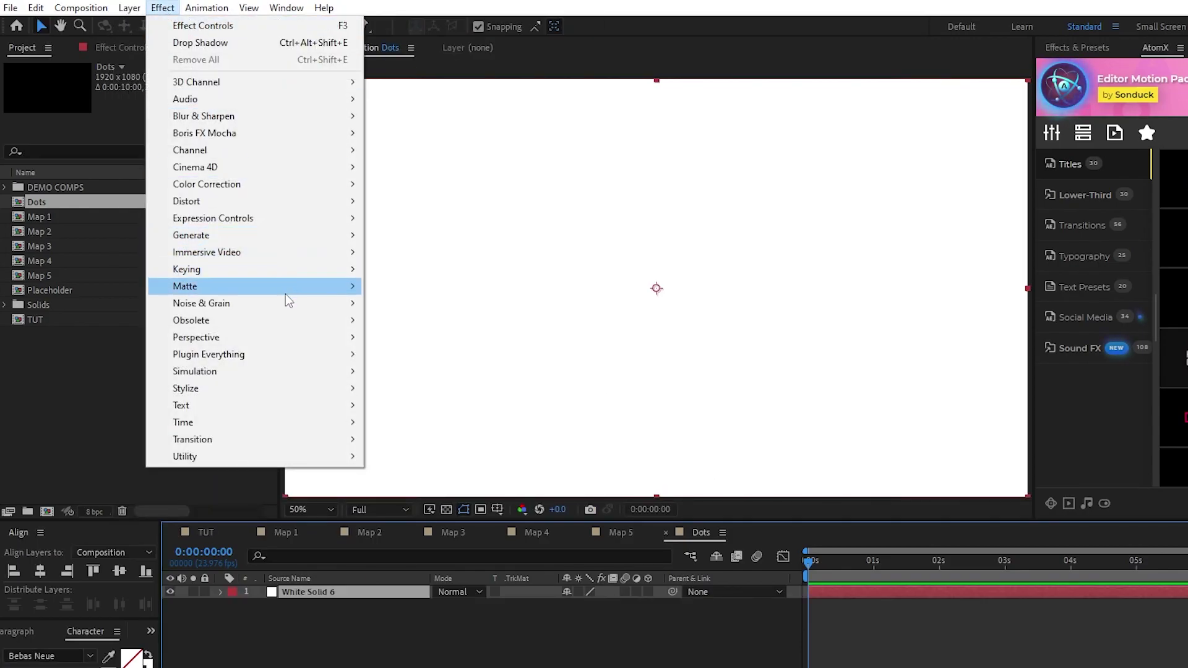
mouse_move(356, 304)
click(455, 337)
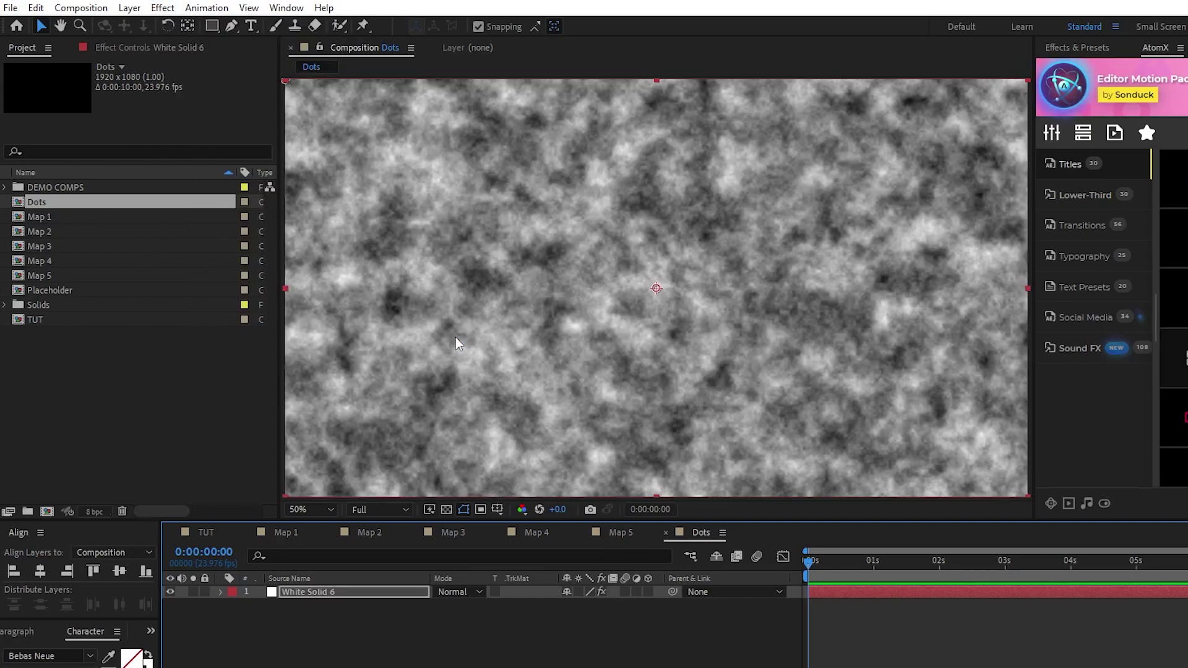
click(168, 11)
Add CC Ball Action and set the noise Contrast to 660 and Brightness to -28.
mouse_move(337, 371)
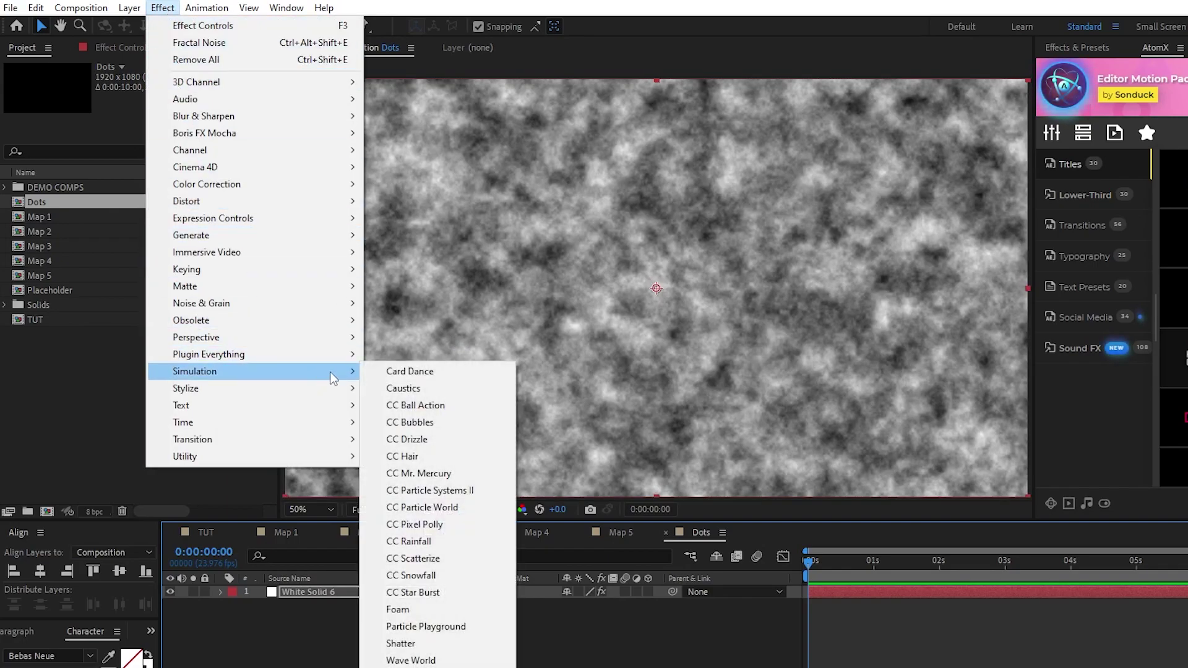
click(456, 404)
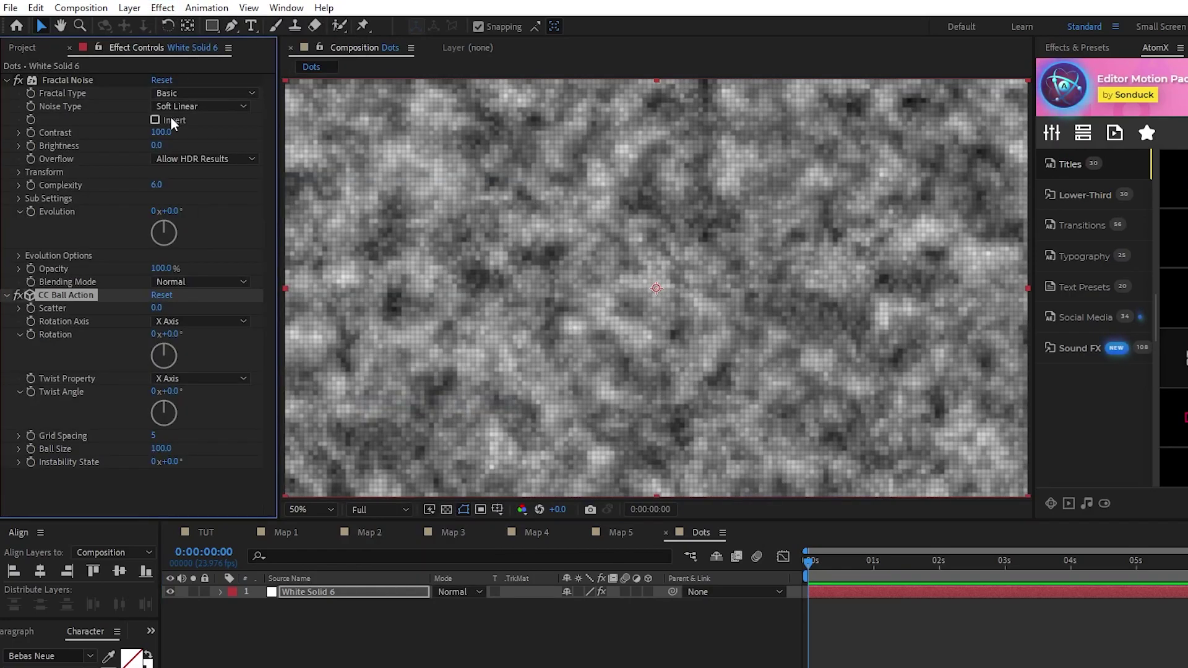
click(162, 133)
text(660)
key(Return)
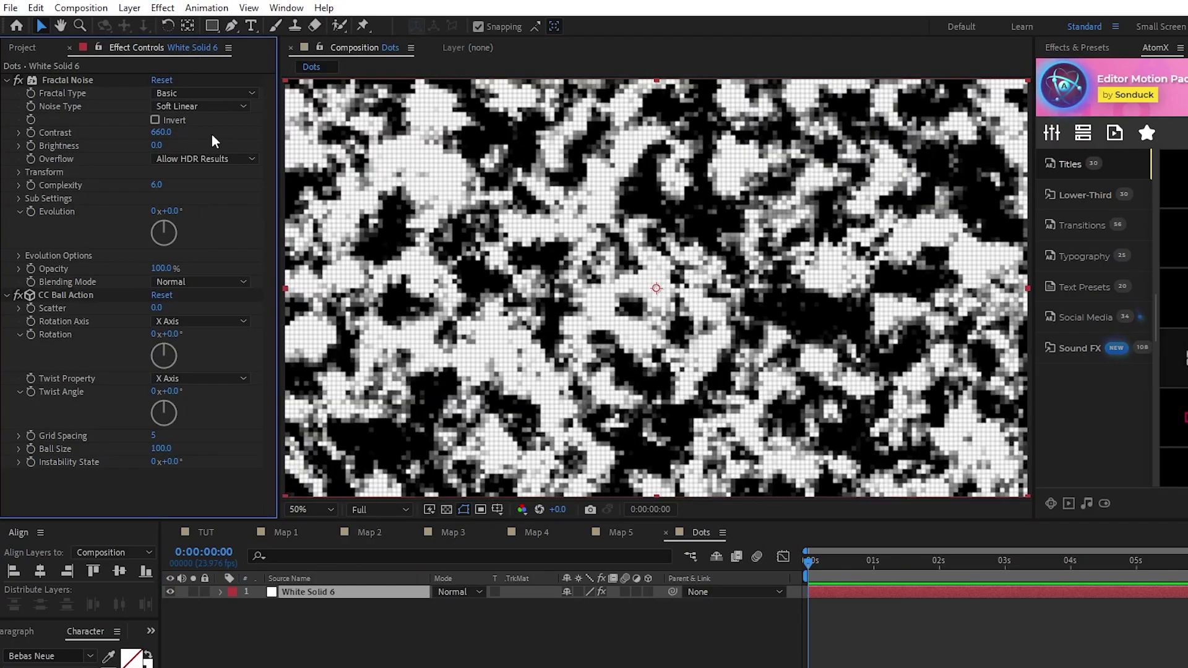
click(162, 145)
text(-28)
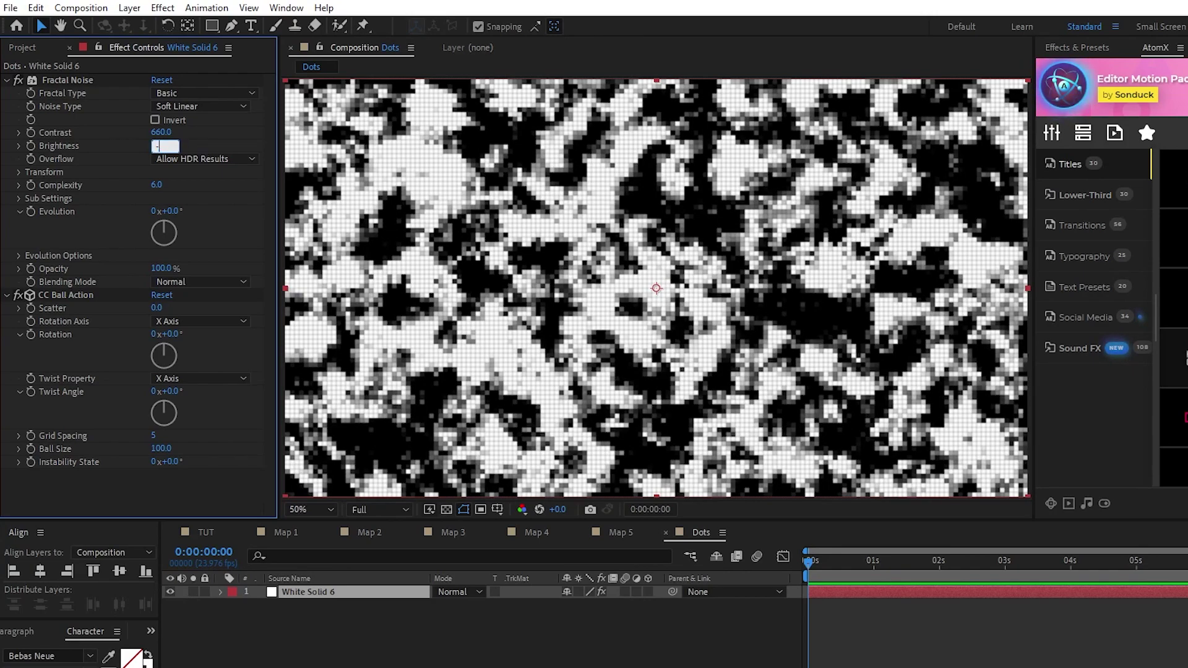
key(Return)
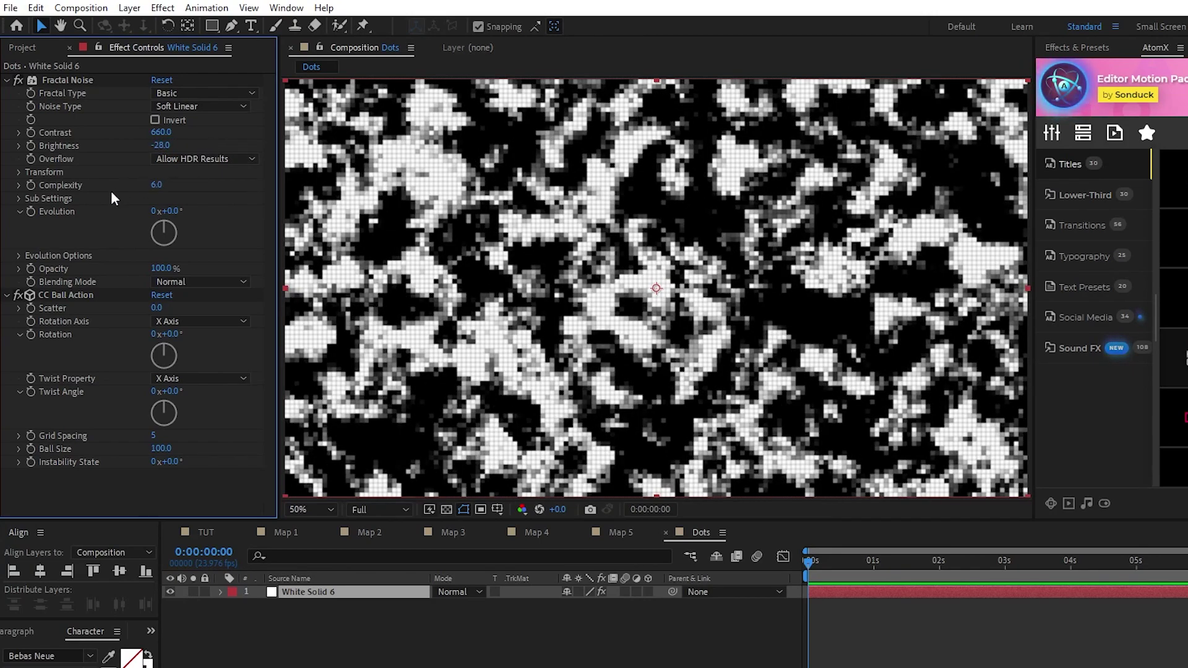
Animate the noise Evolution with a time-based expression.
alt+click(30, 211)
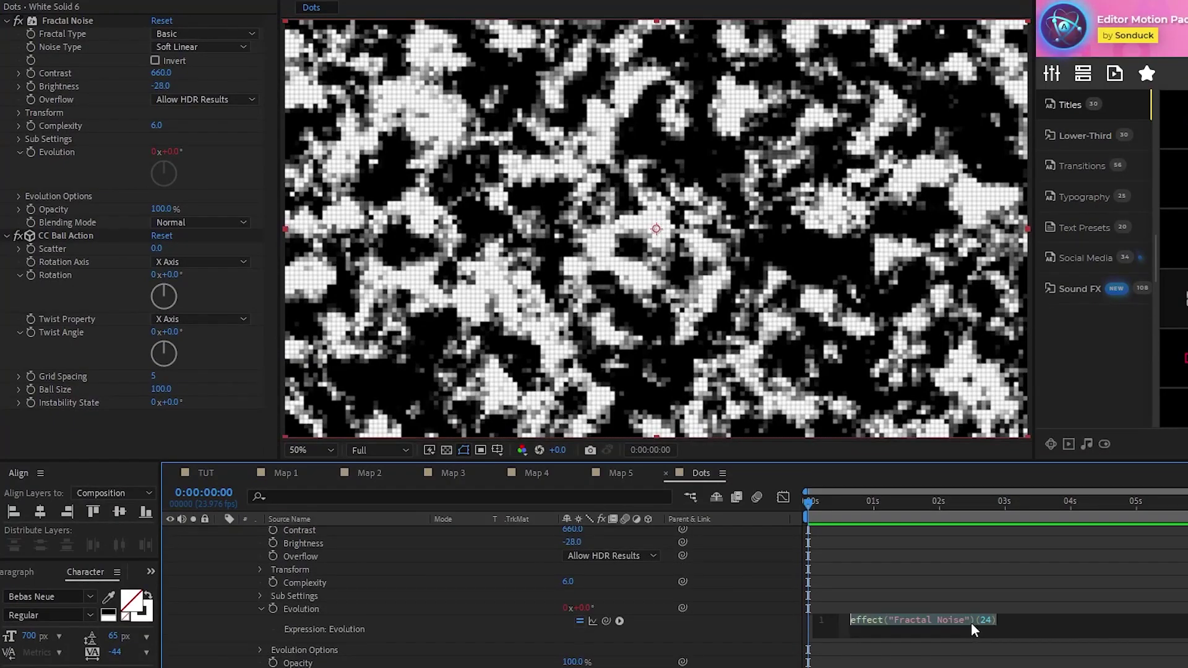
text(time*400)
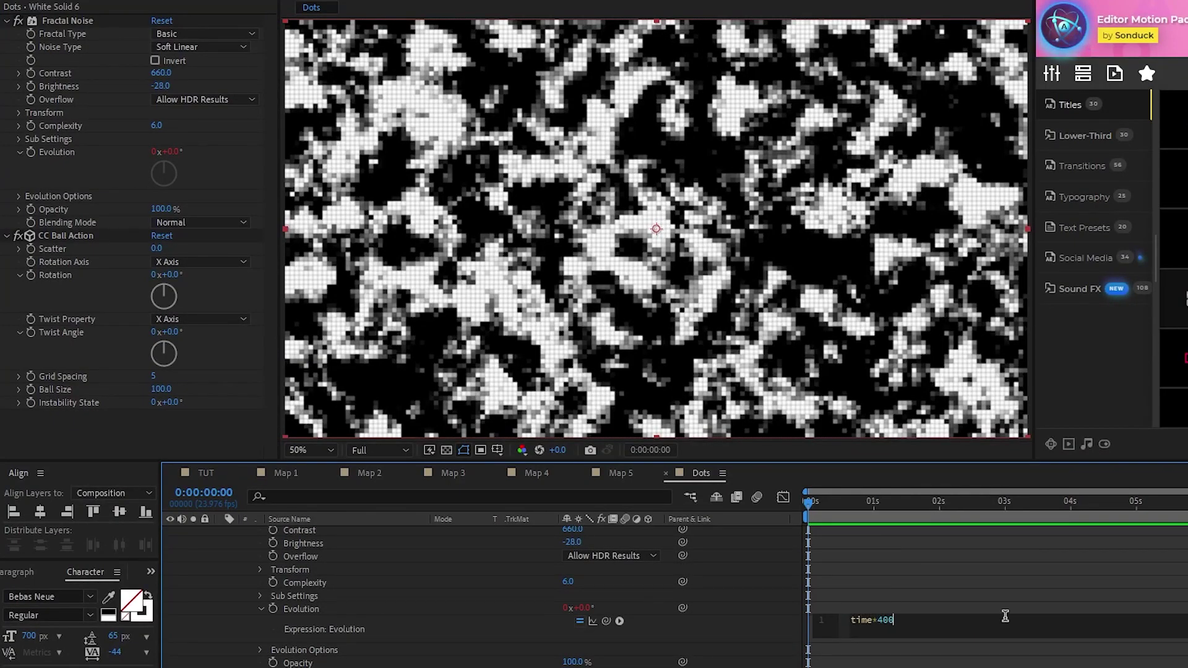
click(994, 602)
scroll(235, 541, up, 5)
click(222, 533)
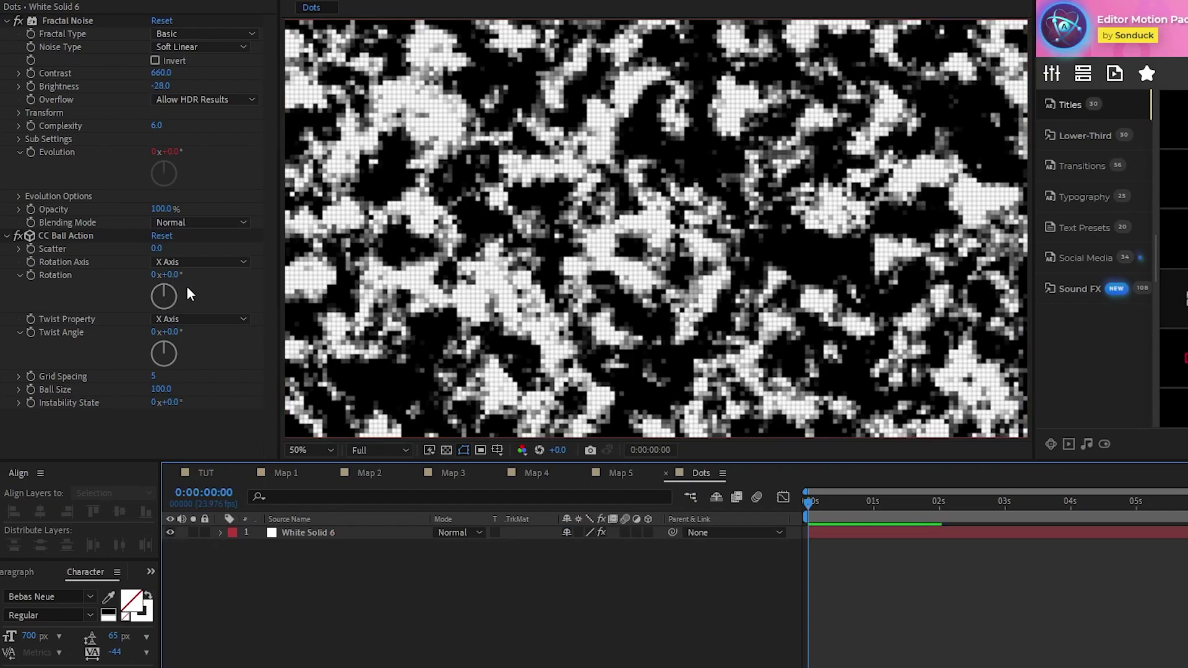
Set CC Ball Action Grid Spacing to 10 and Ball Size to 13, then preview.
click(167, 375)
text(10)
key(Return)
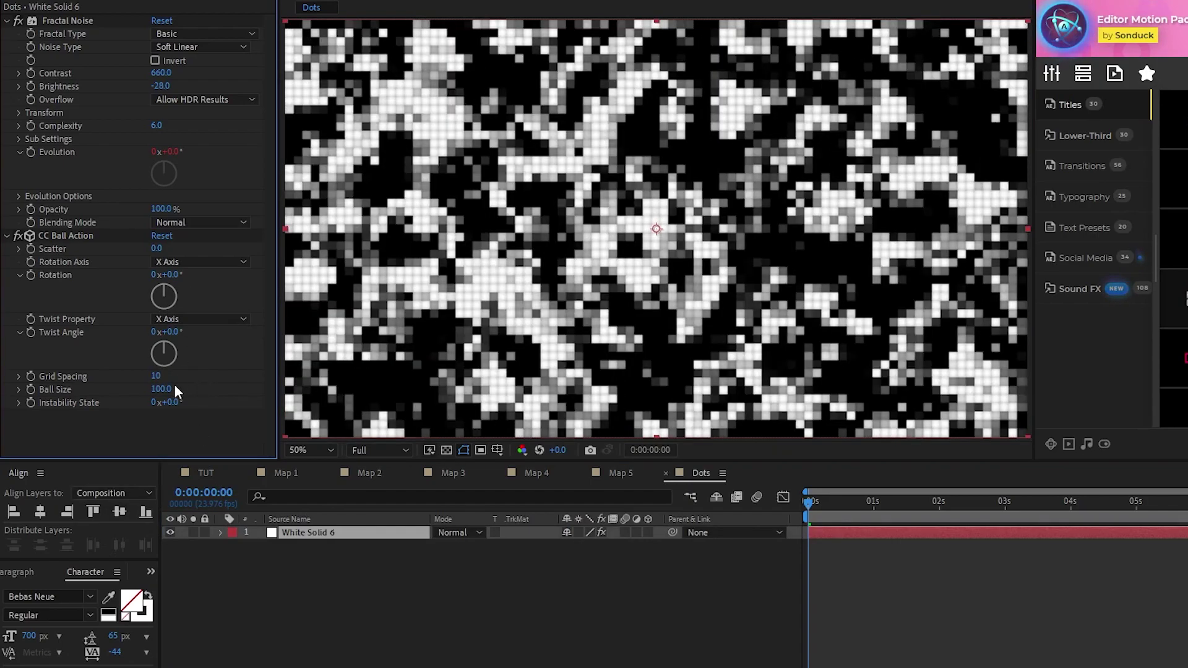
text(13)
key(Return)
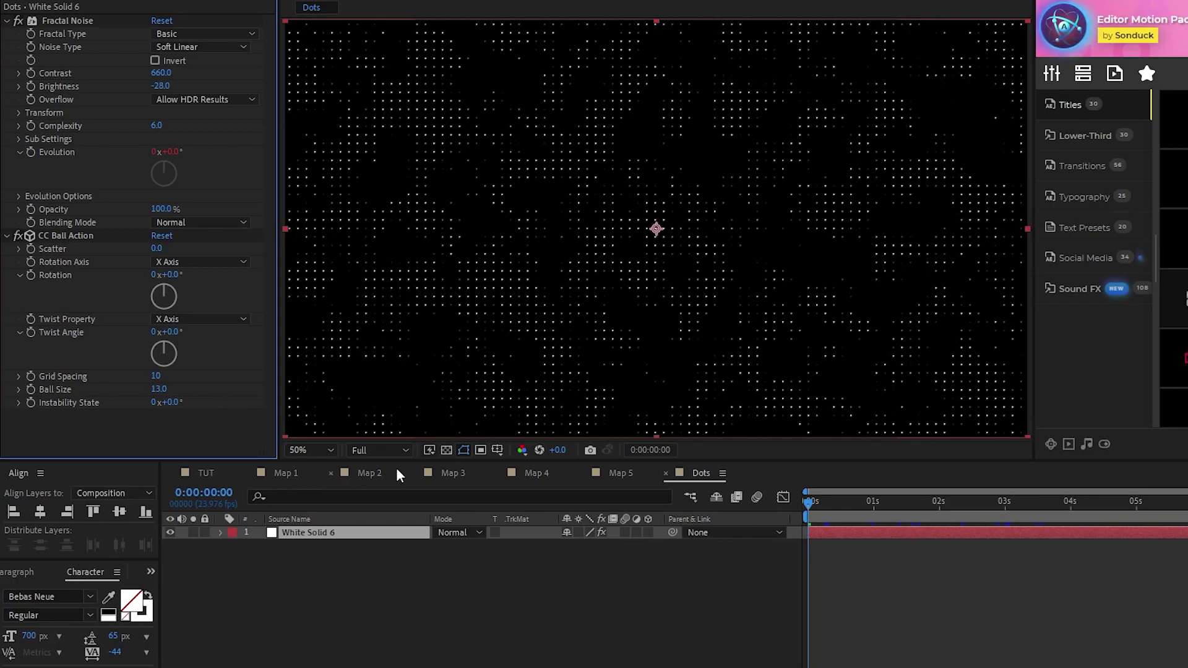
mouse_move(808, 502)
mouse_down()
mouse_move(899, 514)
mouse_move(1013, 503)
mouse_move(800, 511)
mouse_up()
Place the Dots composition into TUT below the Placeholder layer.
click(207, 489)
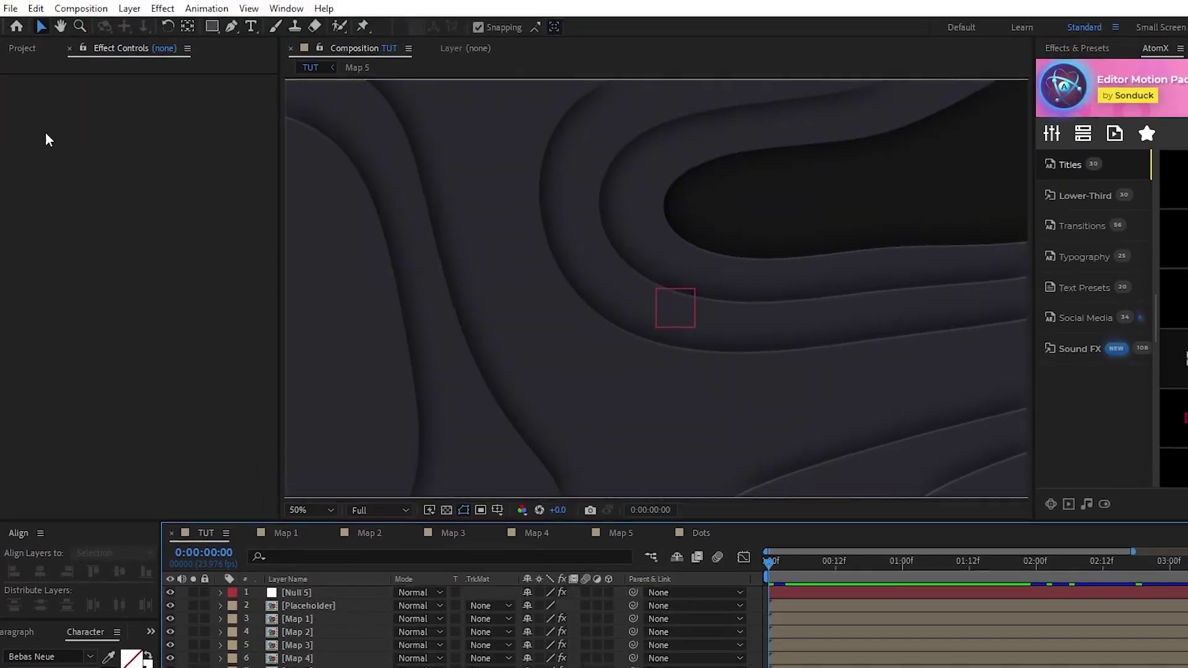
click(19, 54)
click(39, 203)
drag(40, 203, 330, 607)
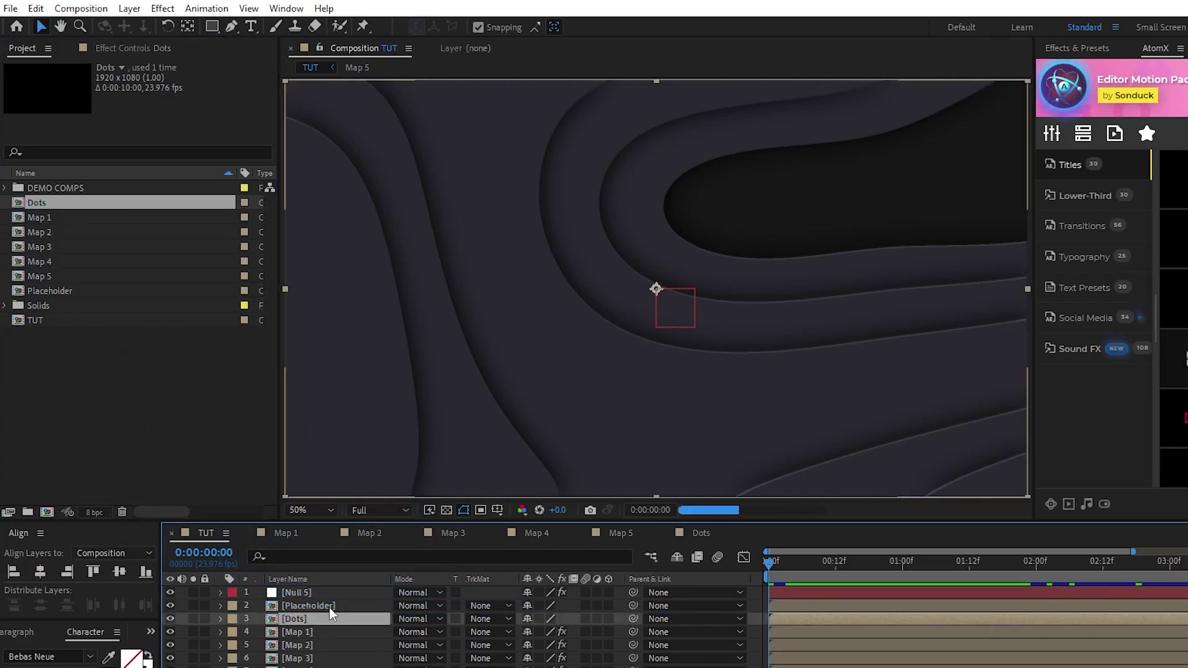
Apply Tint, Glow and Set Matte effects to the Dots layer.
click(163, 10)
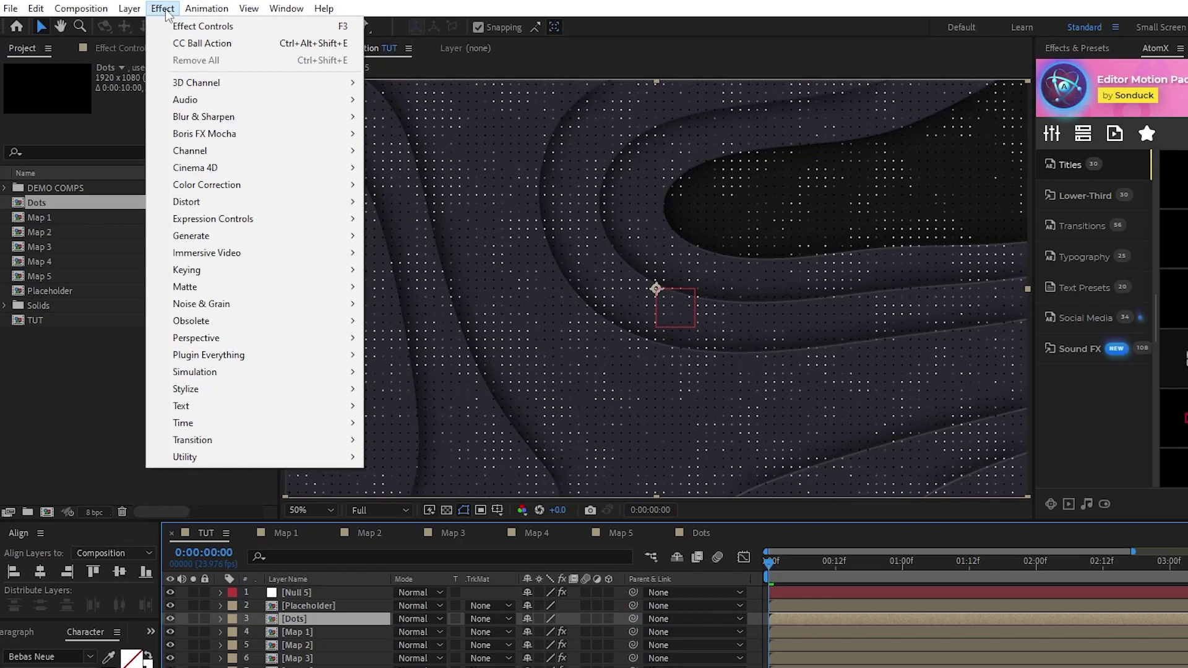
mouse_move(247, 184)
click(415, 634)
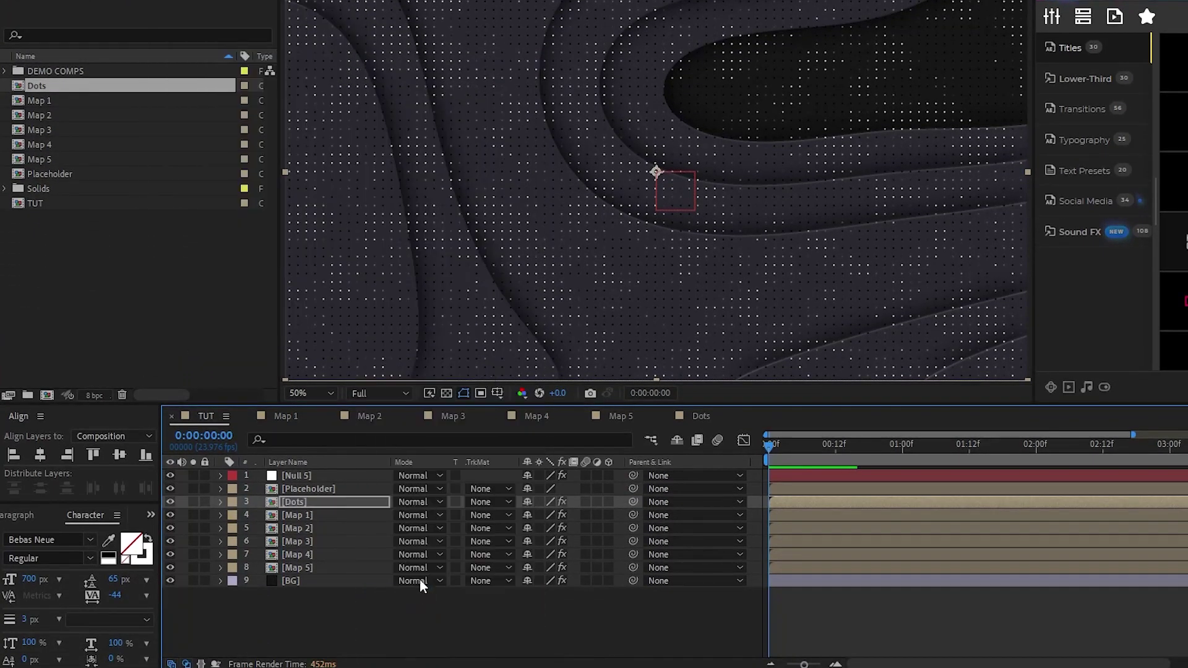
click(163, 10)
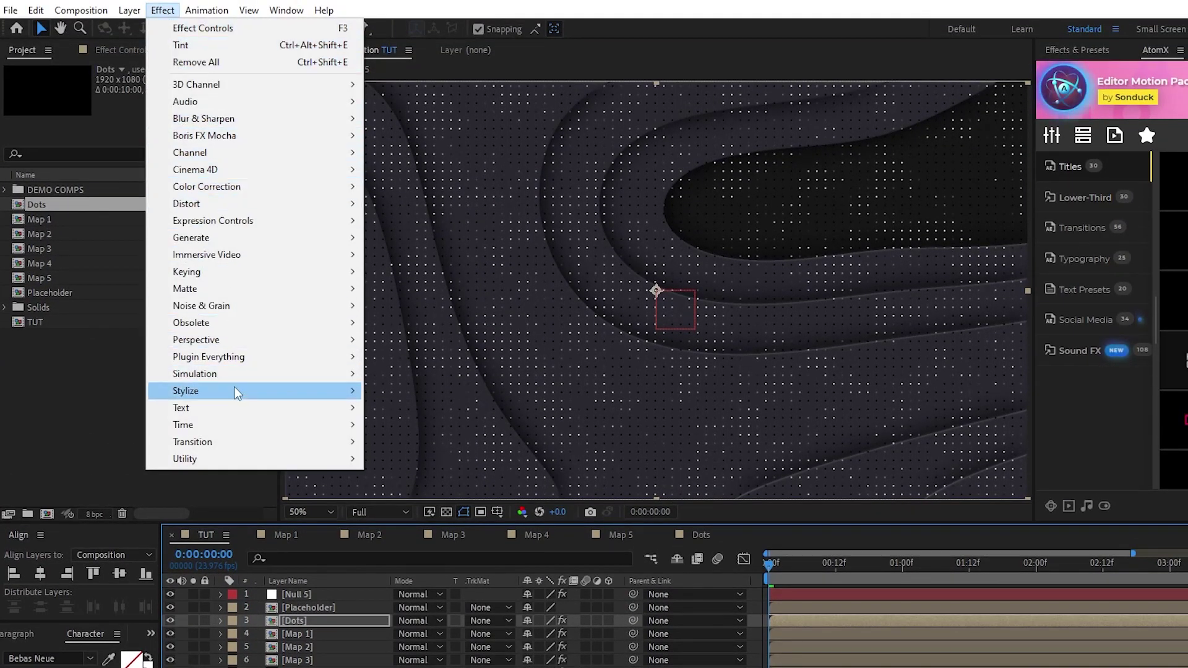
mouse_move(233, 391)
click(411, 666)
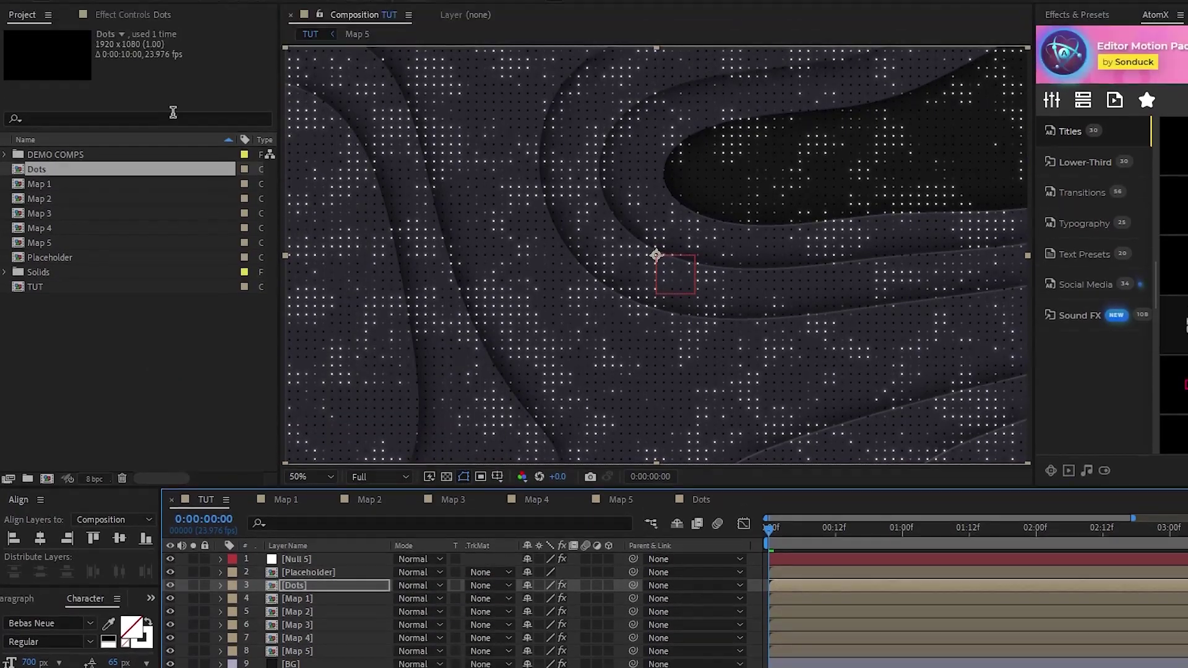
click(162, 8)
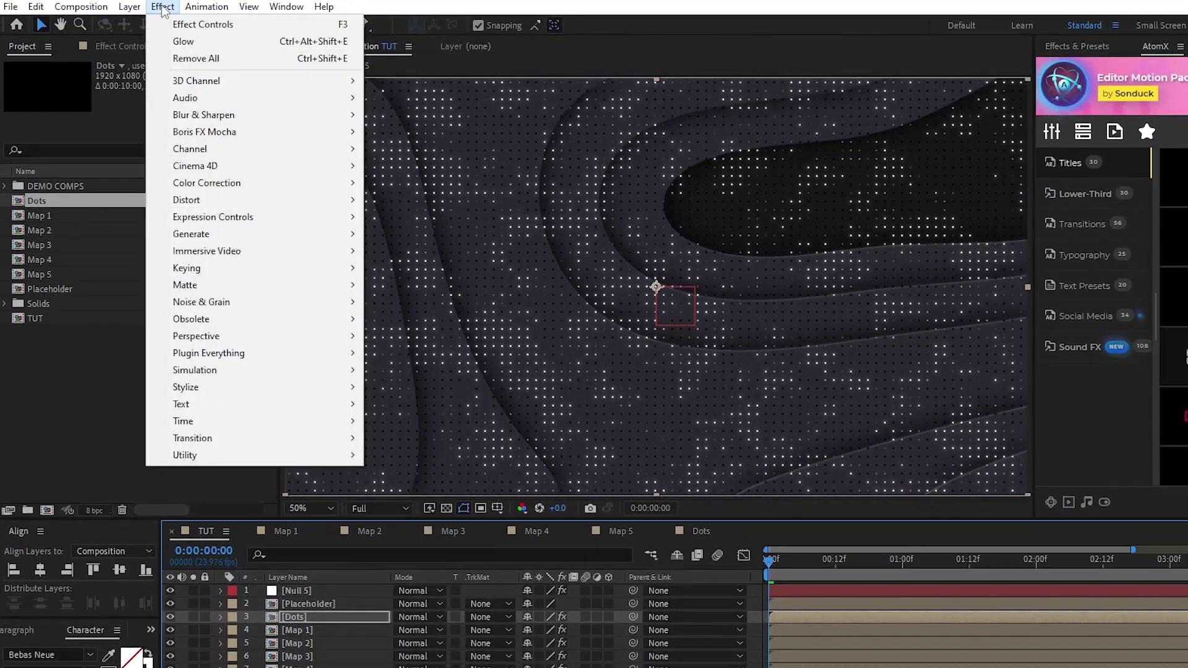
mouse_move(260, 149)
click(433, 319)
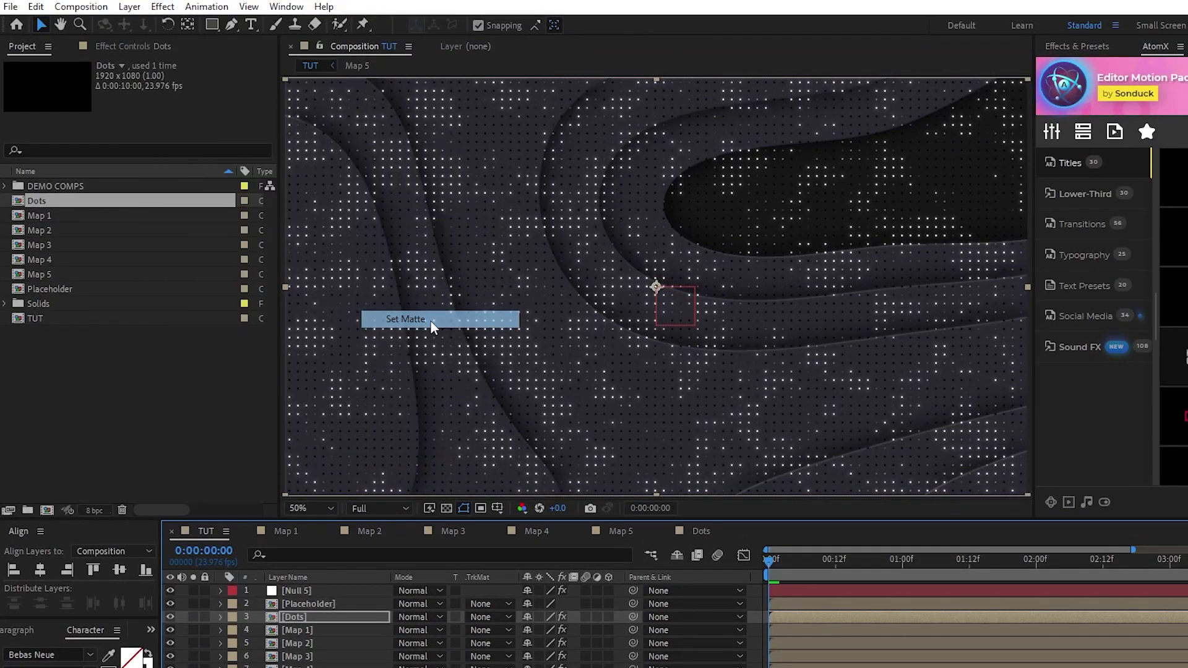
click(150, 50)
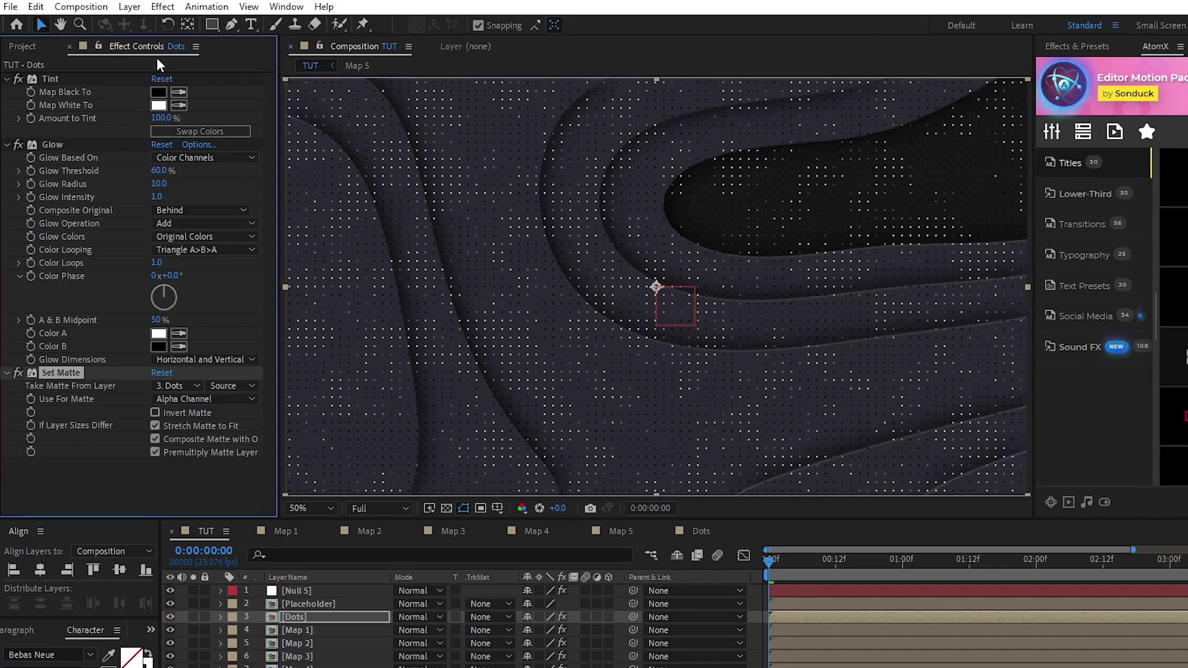
Tint the dots with a sampled dark grey, set Glow Radius to 30, and matte them to Map 1.
click(364, 106)
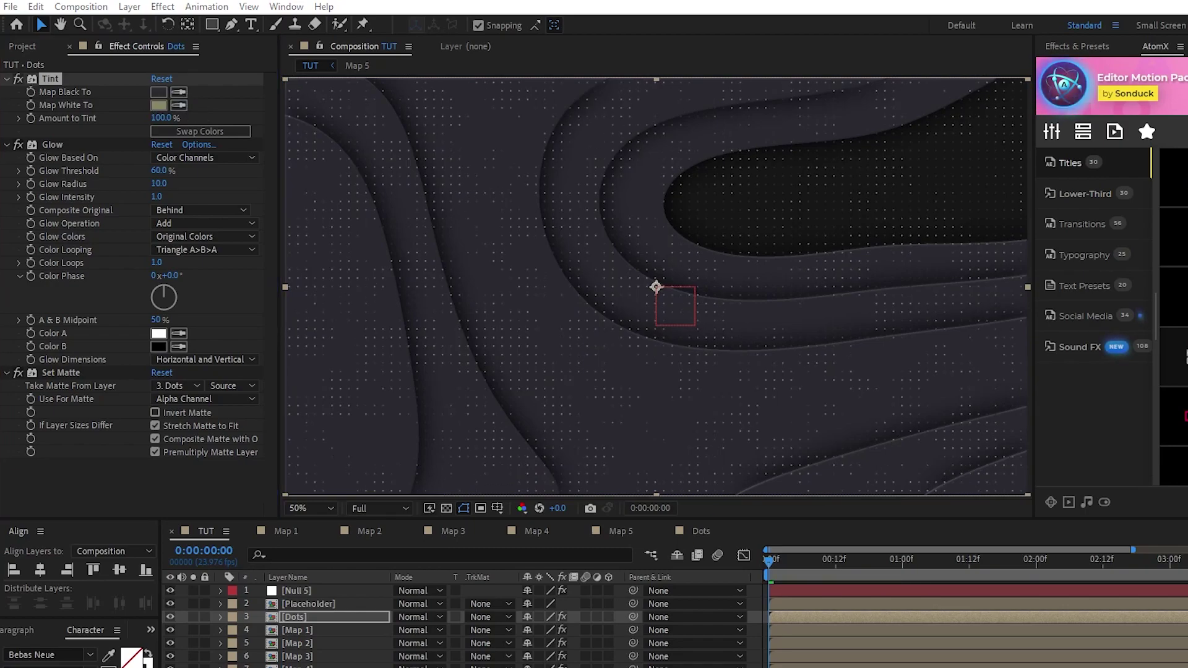
click(159, 183)
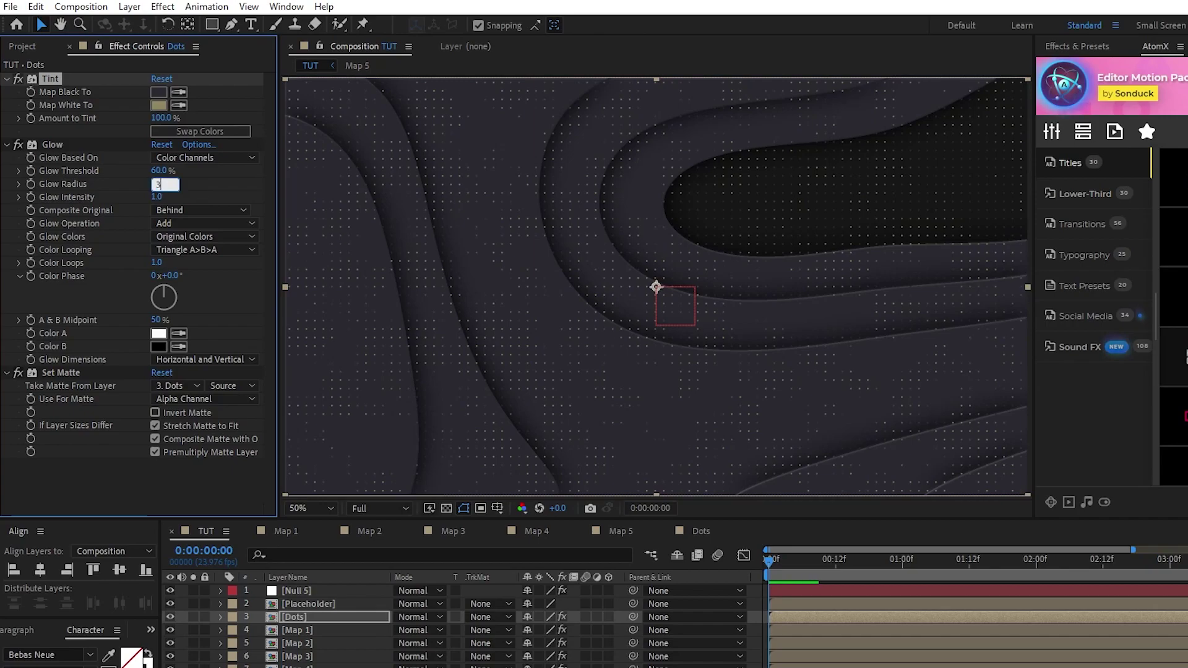
click(199, 182)
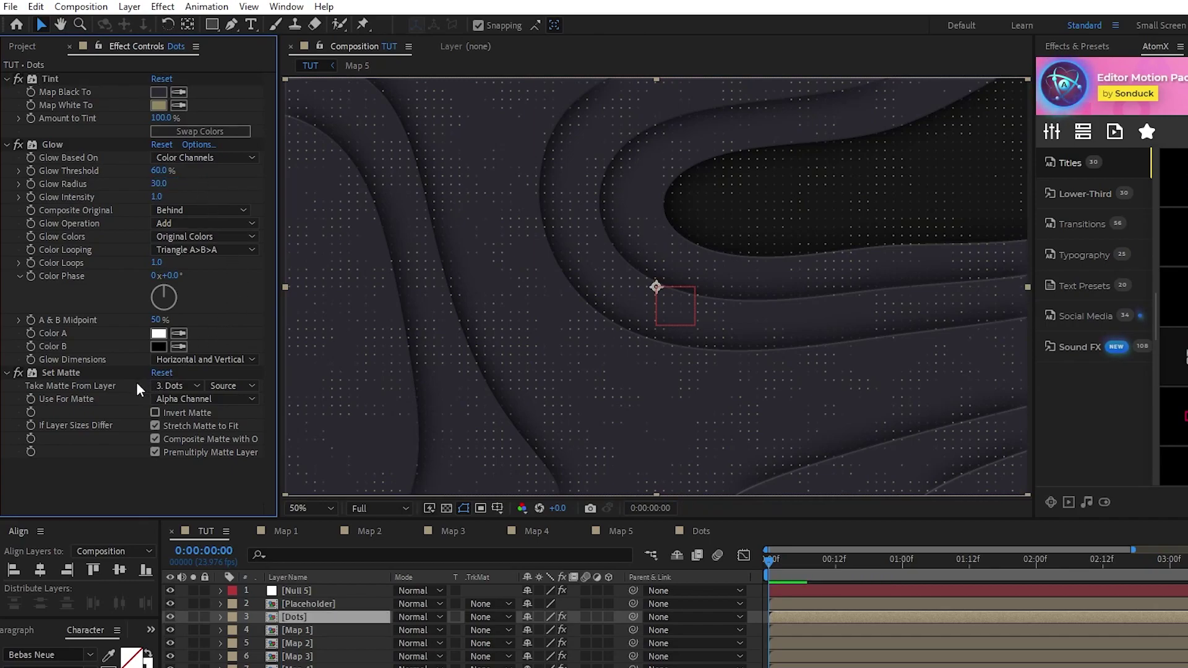
click(169, 385)
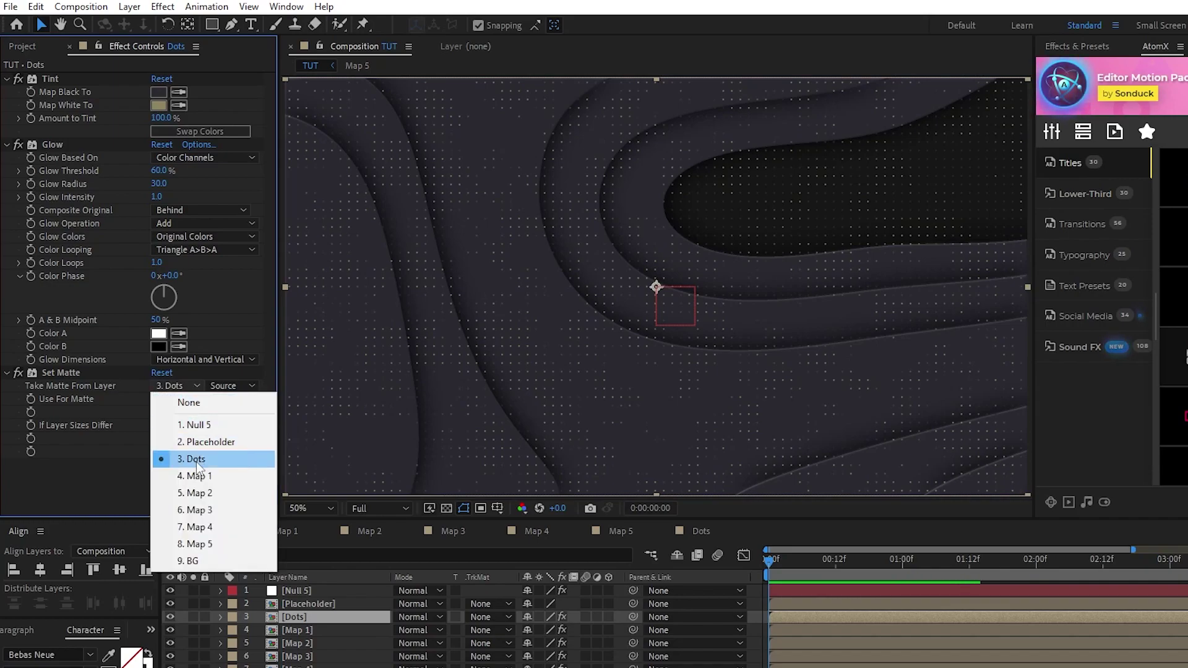
click(217, 475)
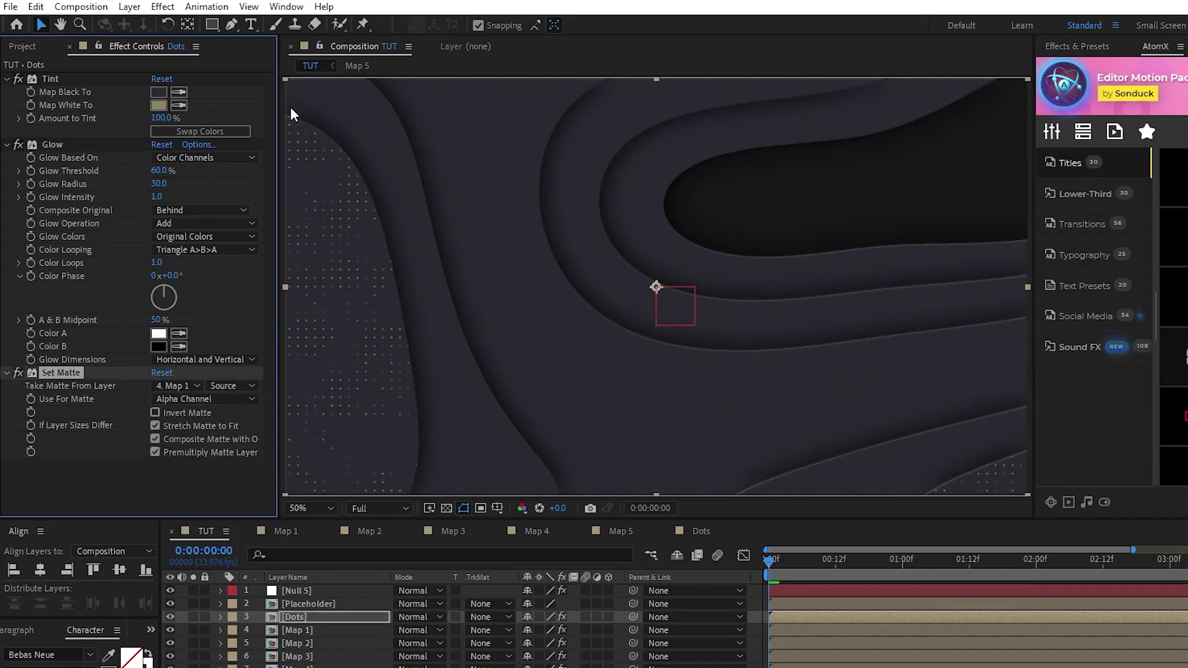
Move the Dots copy just above Map 5 and set its matte layer to Map 5.
click(309, 618)
drag(309, 617, 301, 572)
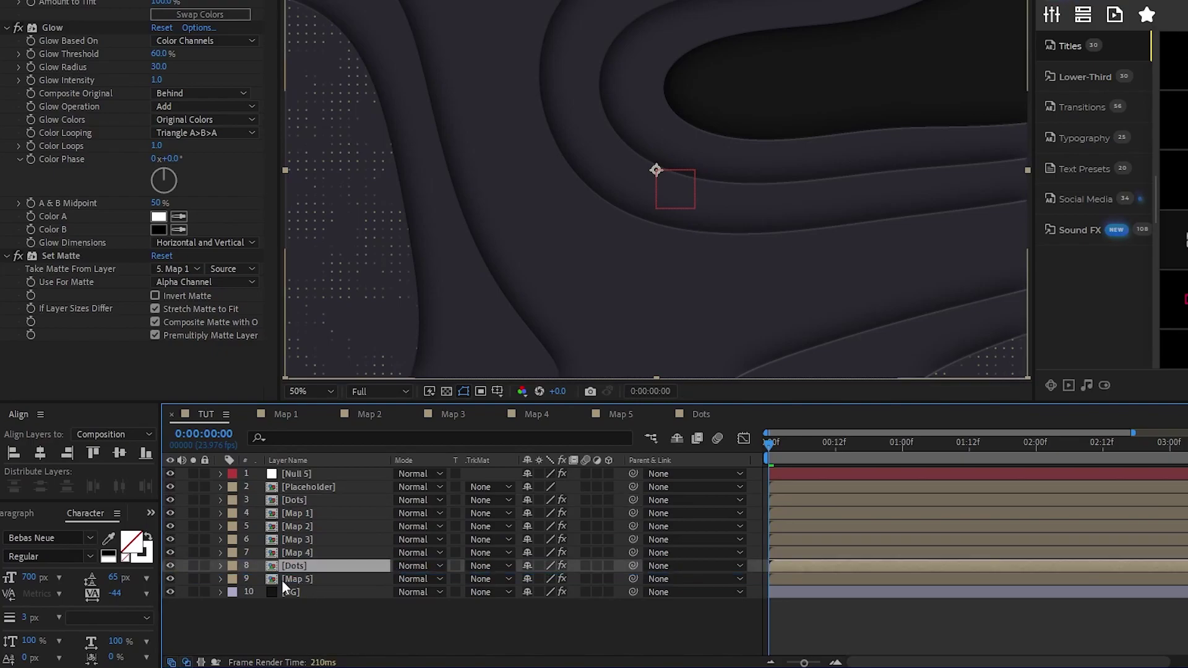
click(188, 269)
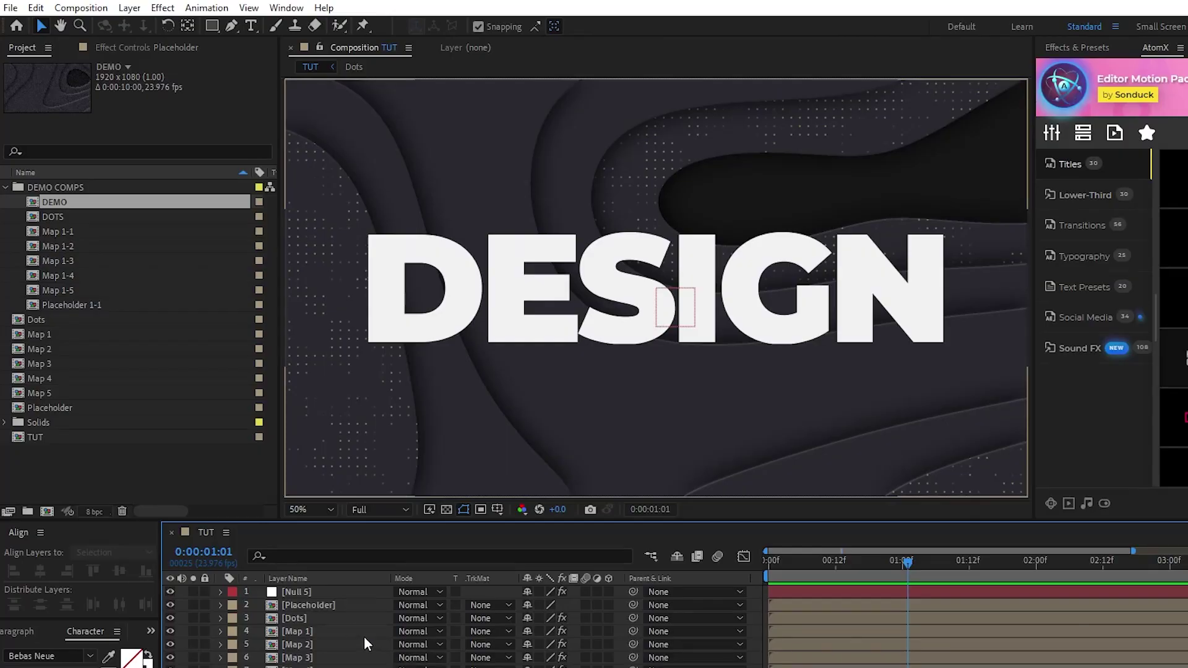
Add Set Matte and Drop Shadow effects to the Placeholder title.
click(333, 605)
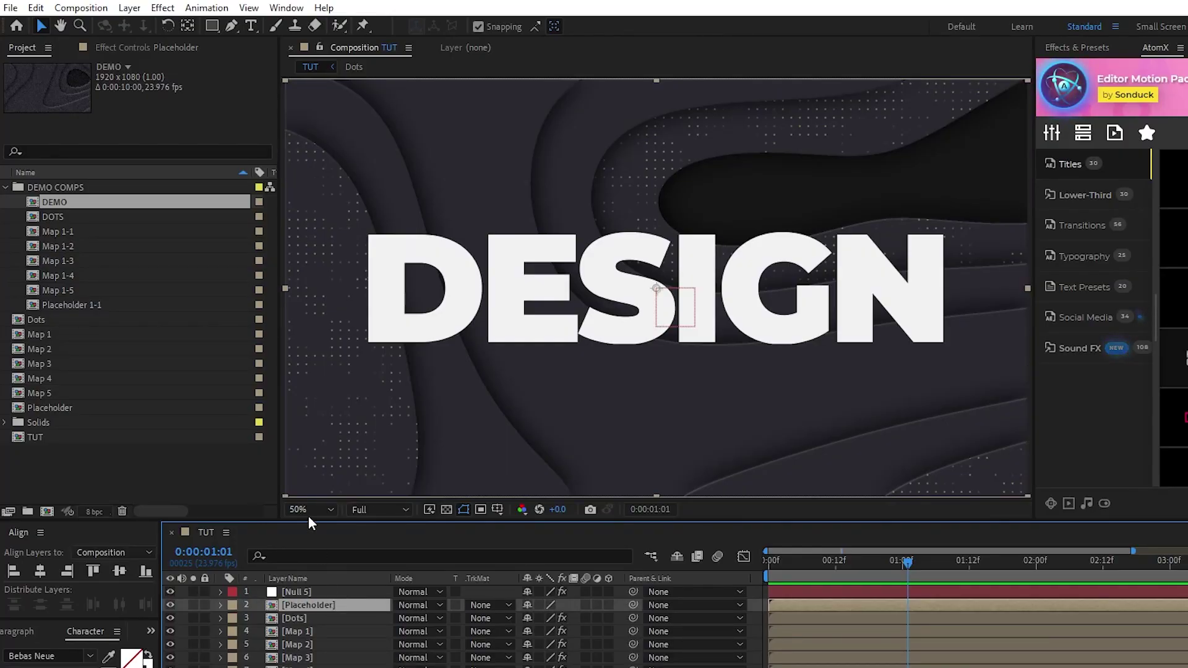
click(163, 8)
mouse_move(233, 151)
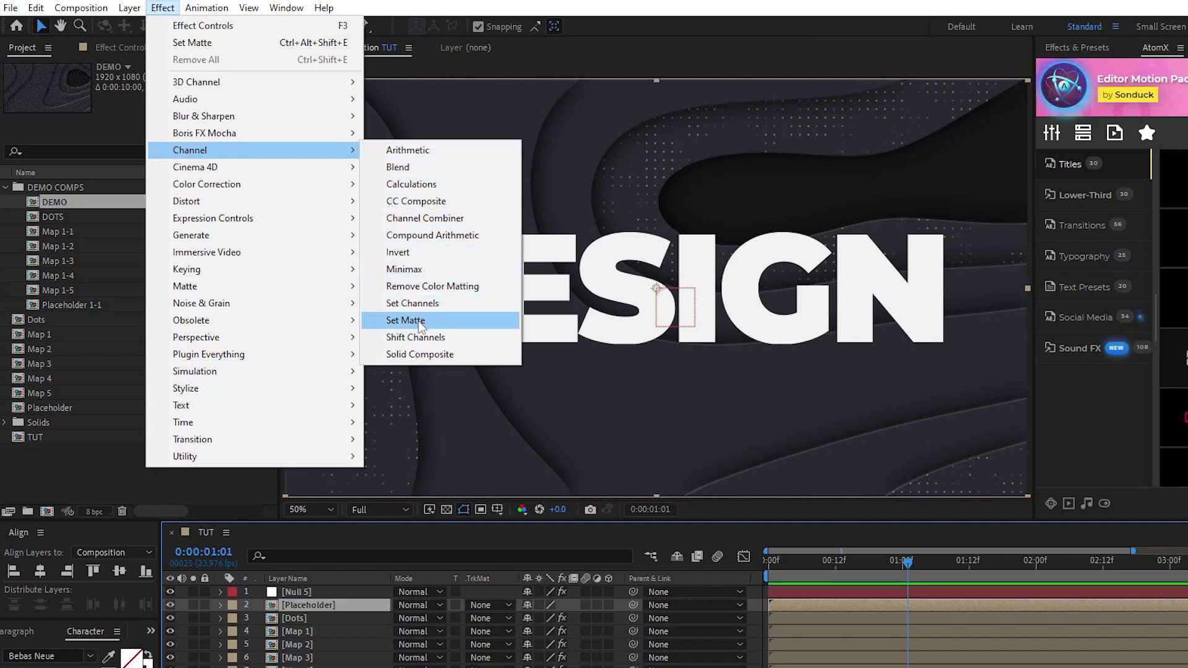
click(406, 319)
click(162, 8)
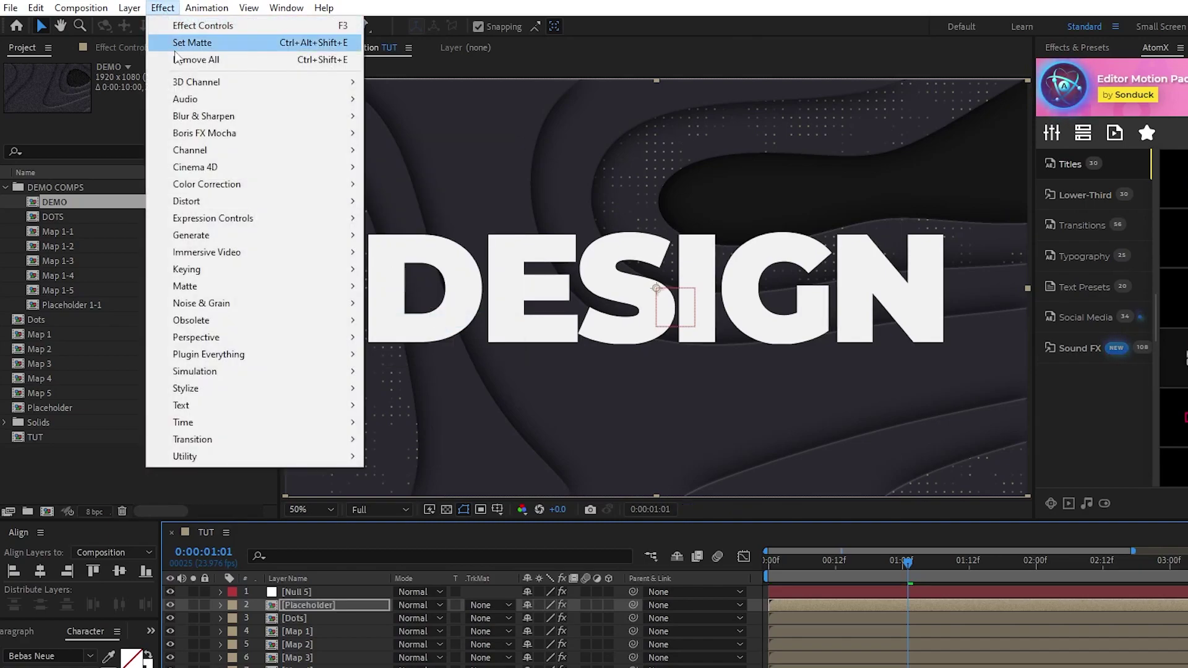
mouse_move(258, 337)
click(444, 474)
click(163, 50)
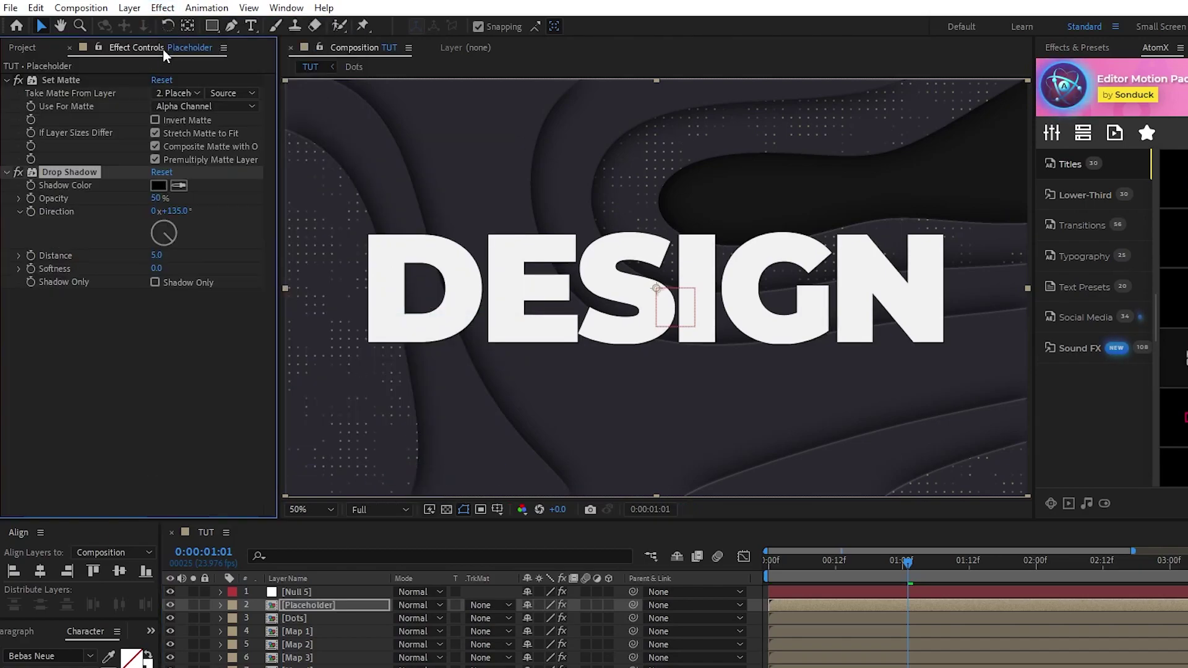
Matte the title from inverted Map 1, plus a duplicate matte from non-inverted Map 2.
click(191, 94)
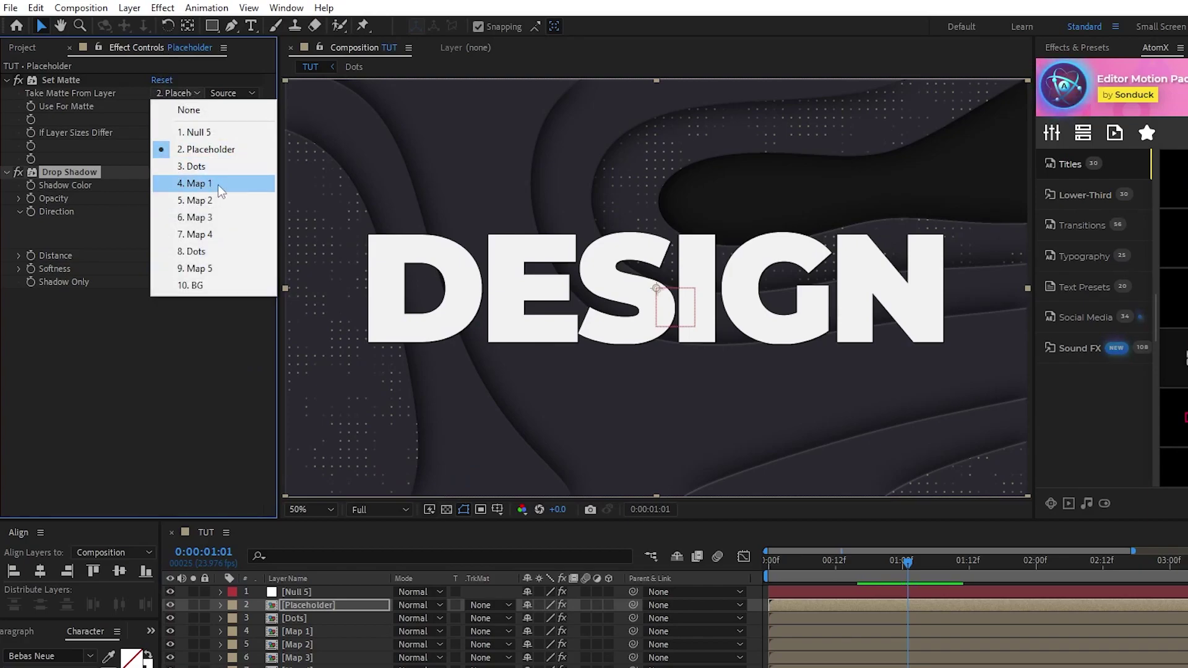
click(217, 183)
click(156, 120)
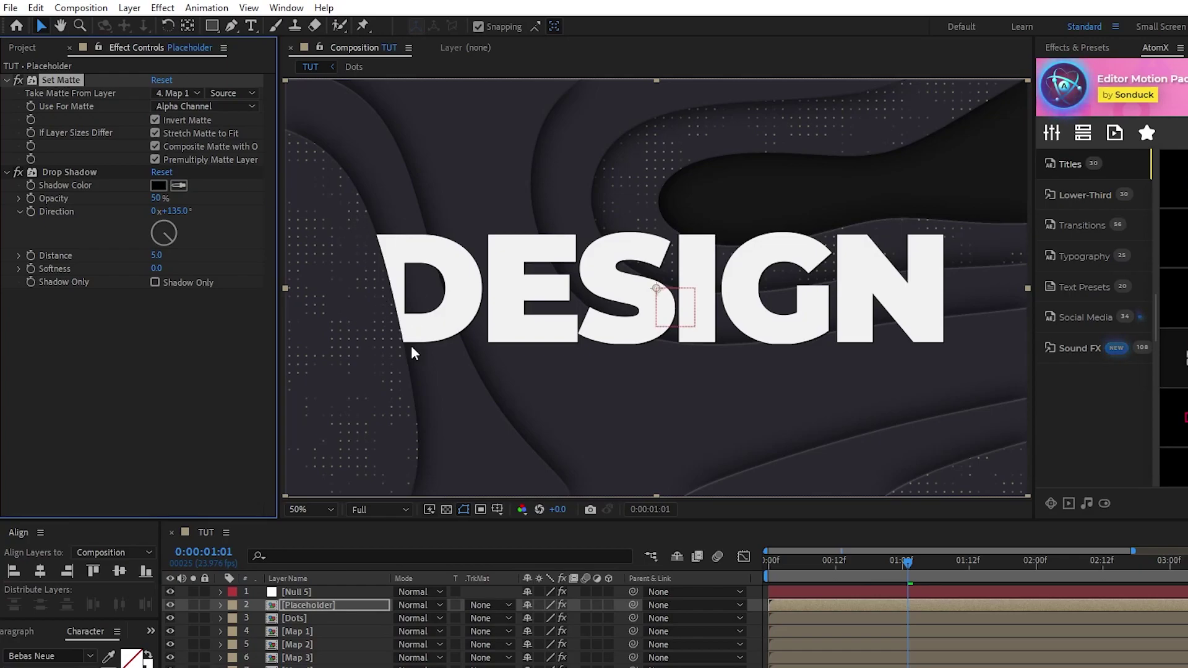
key(ctrl+d)
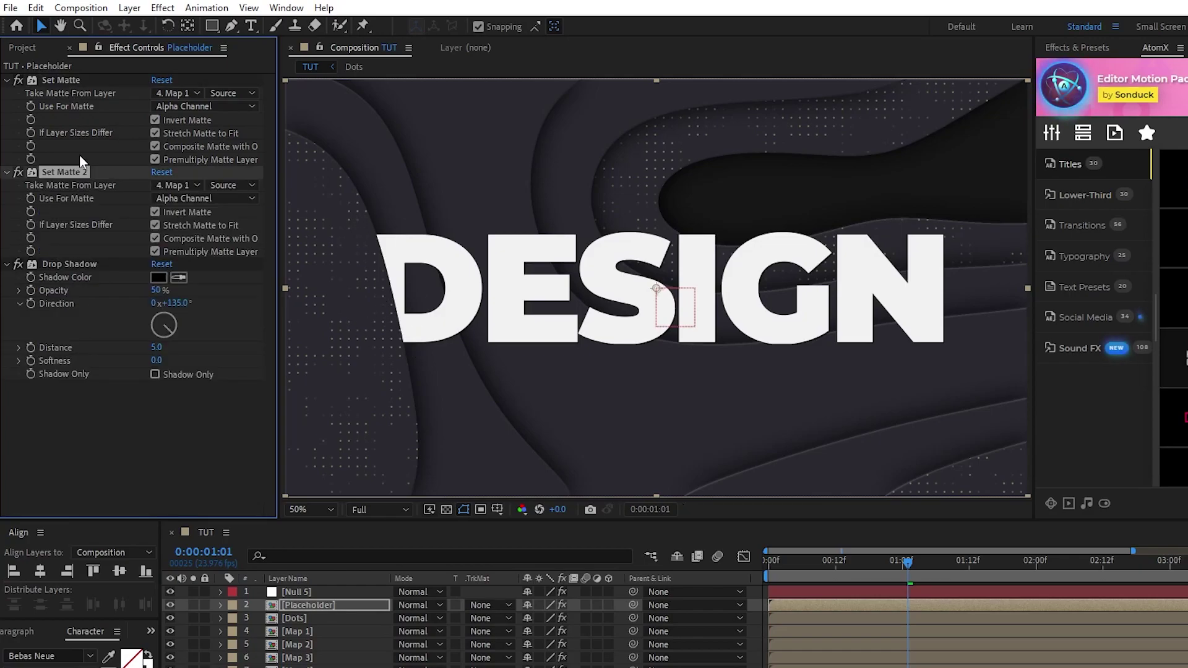
click(187, 184)
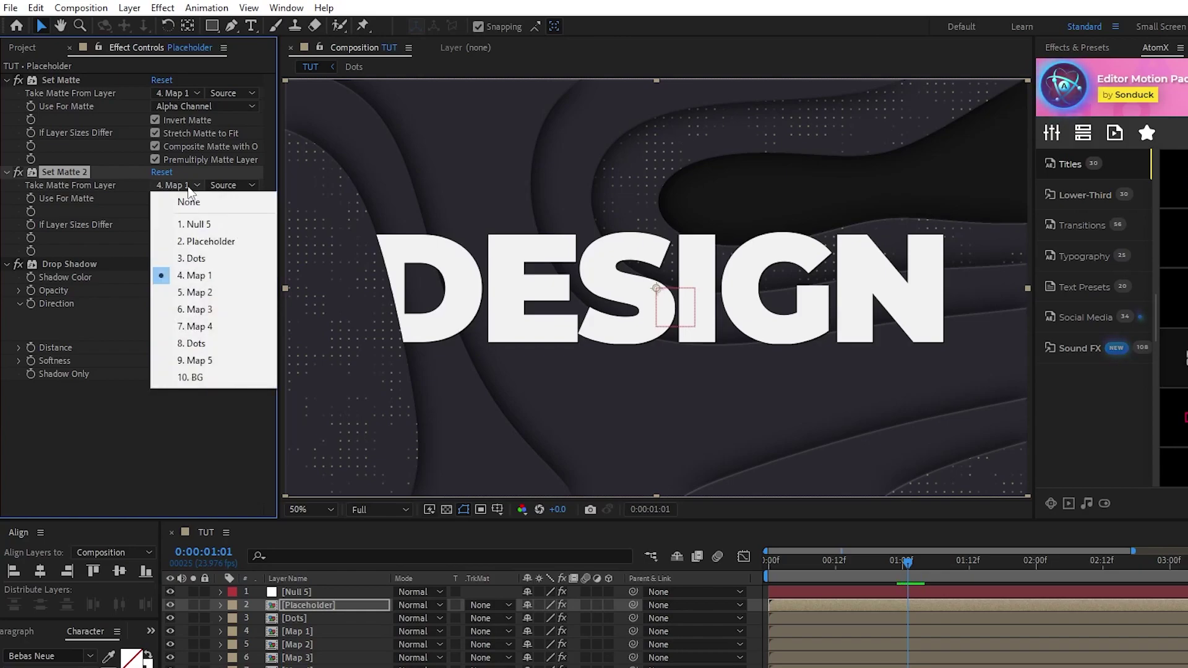
click(228, 290)
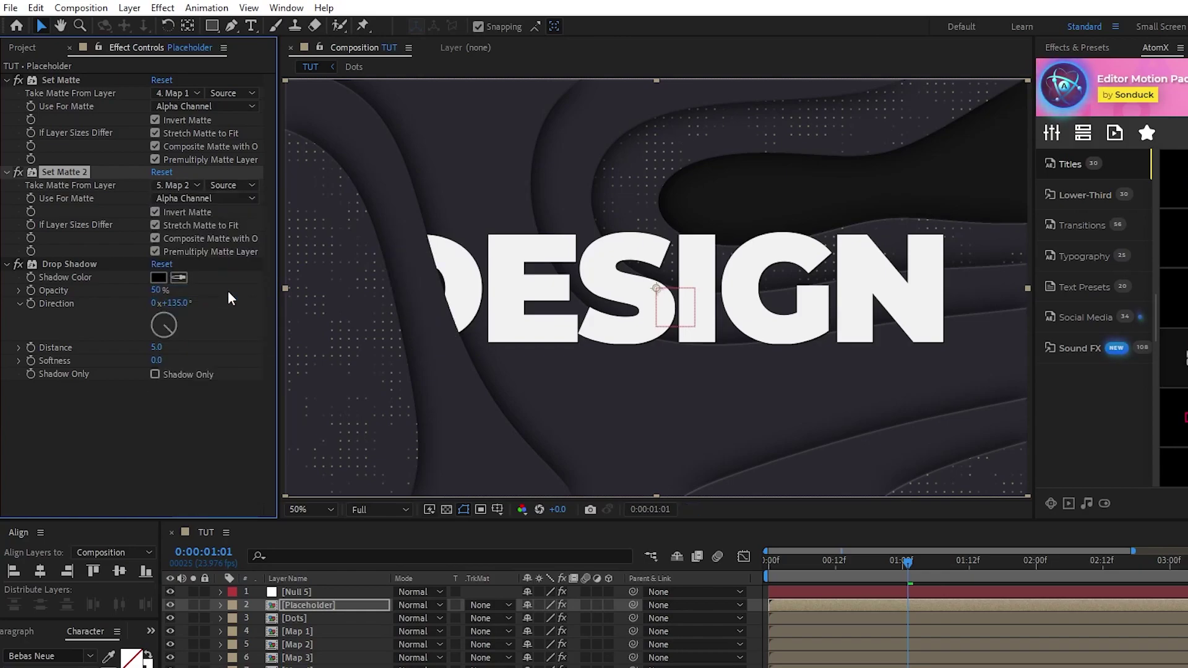
click(154, 212)
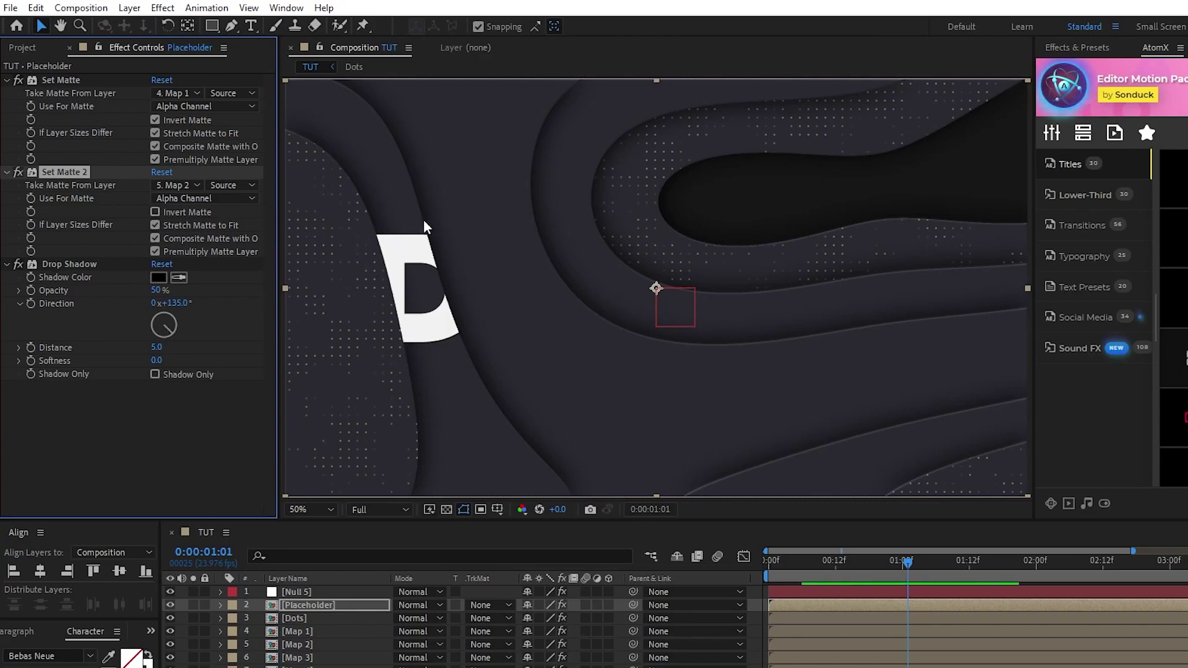
Set the Drop Shadow to 100% opacity, 0 distance and 250 softness.
click(305, 321)
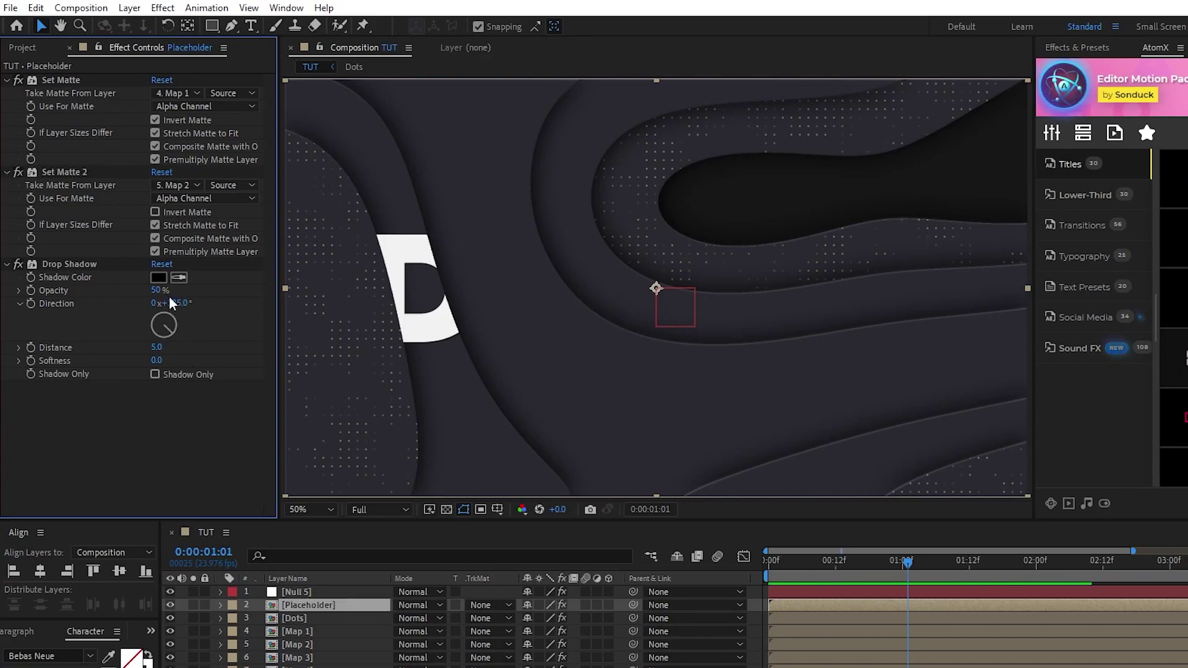
click(169, 299)
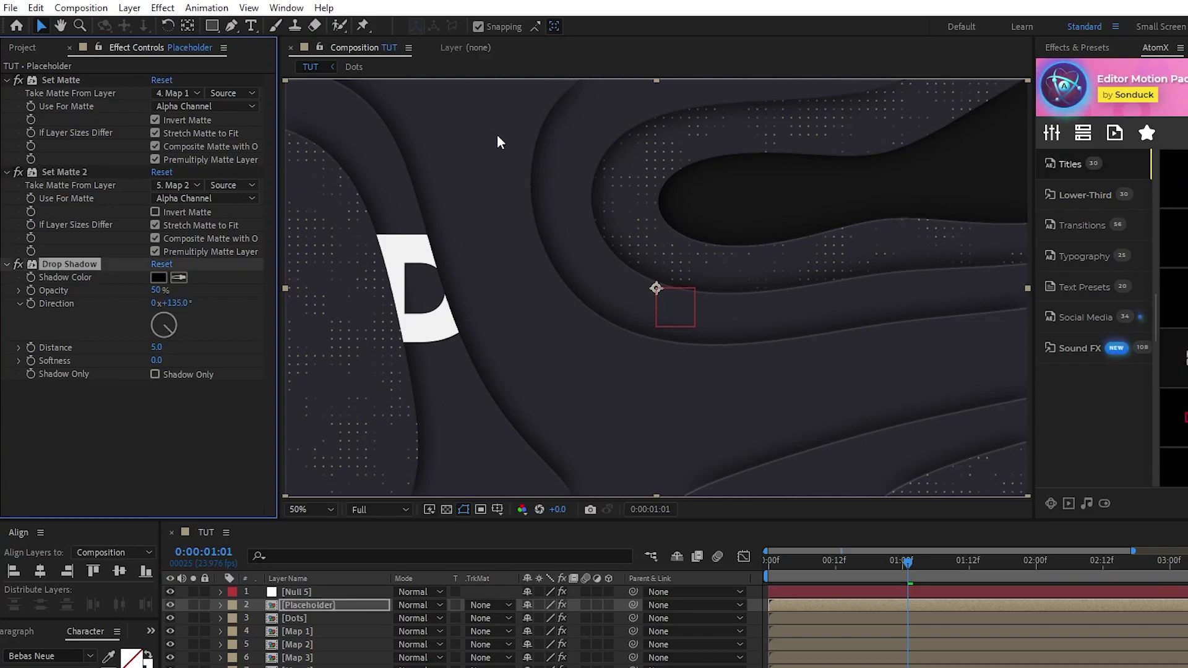
click(156, 290)
text(100)
key(Return)
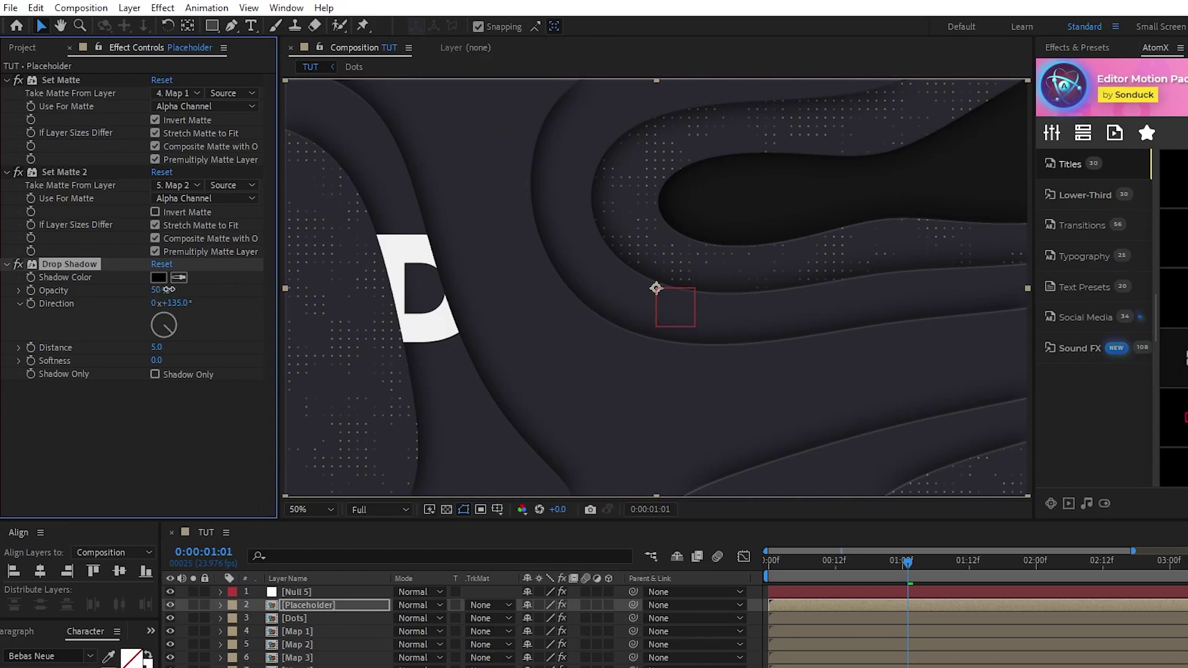
drag(157, 347, 150, 365)
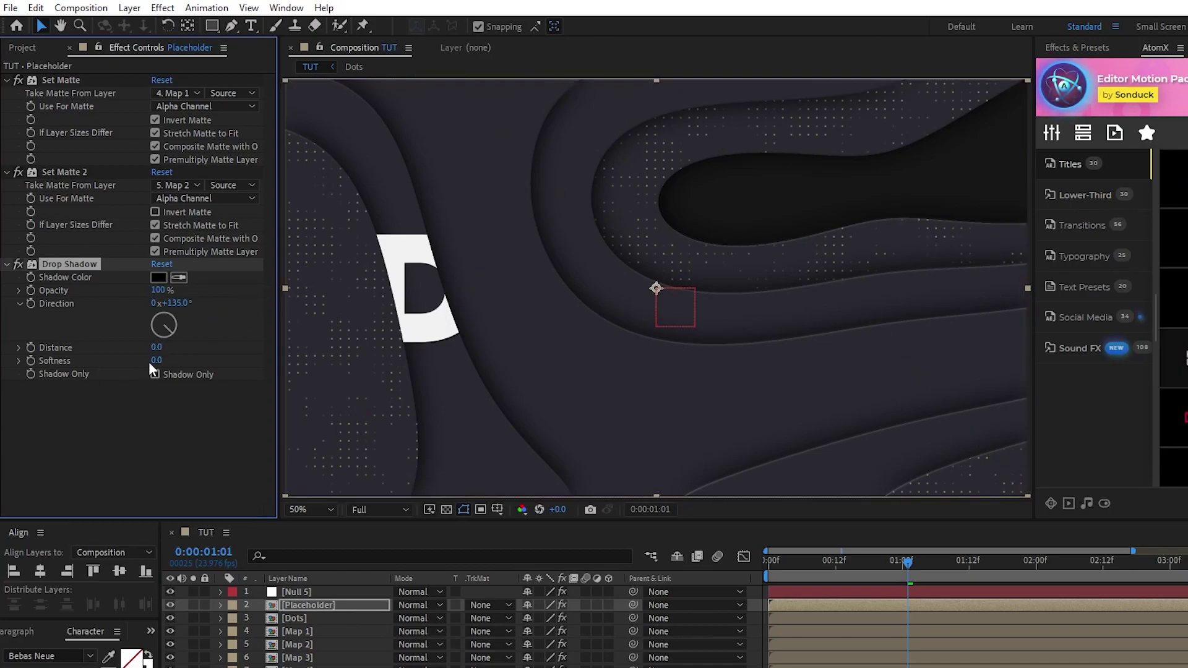
click(155, 362)
text(250)
key(Return)
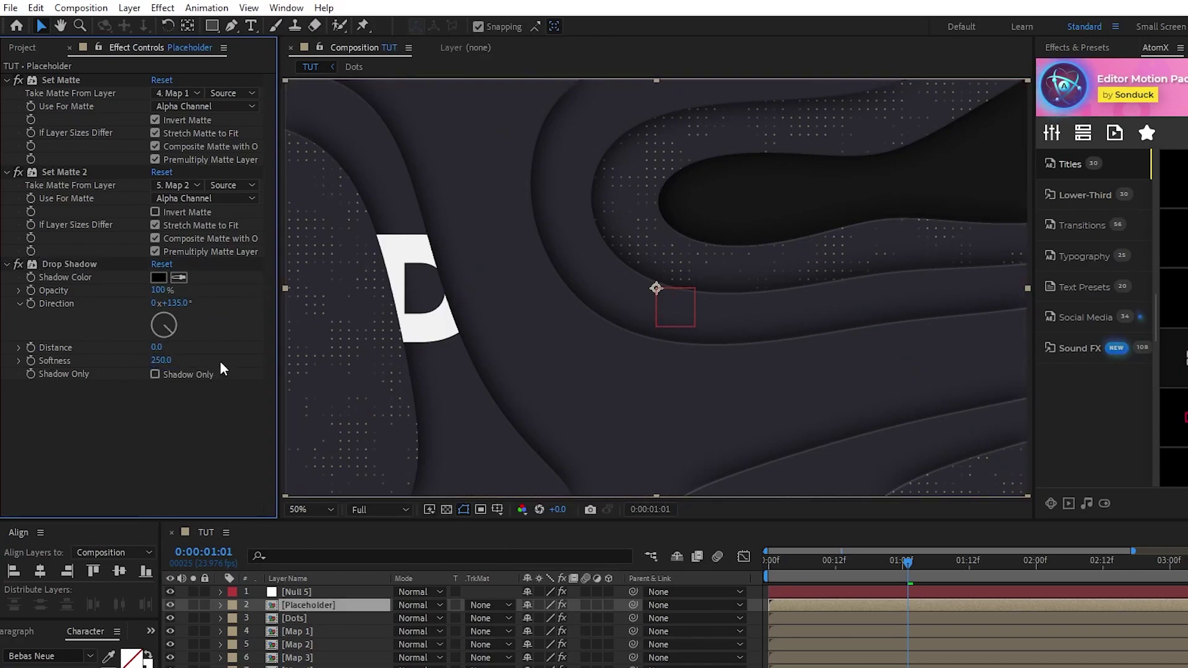
Duplicate the Drop Shadow and sample a dark grey from the comp into both shadow colours.
click(80, 267)
key(ctrl+d)
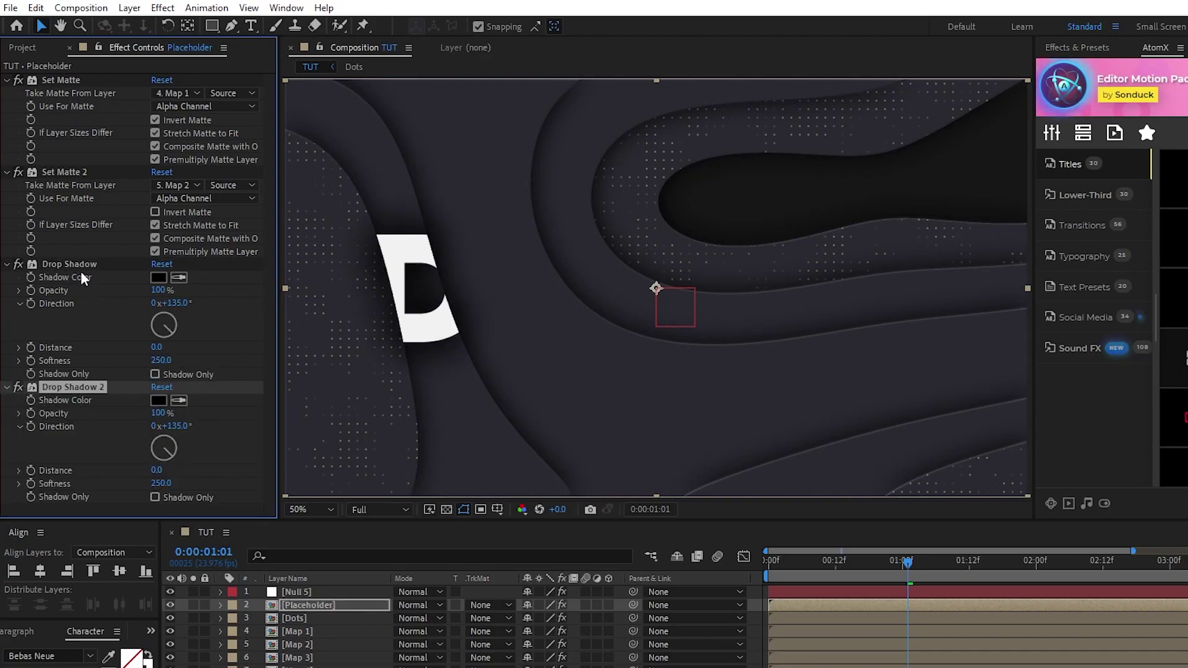
click(179, 277)
click(477, 202)
click(179, 400)
click(552, 345)
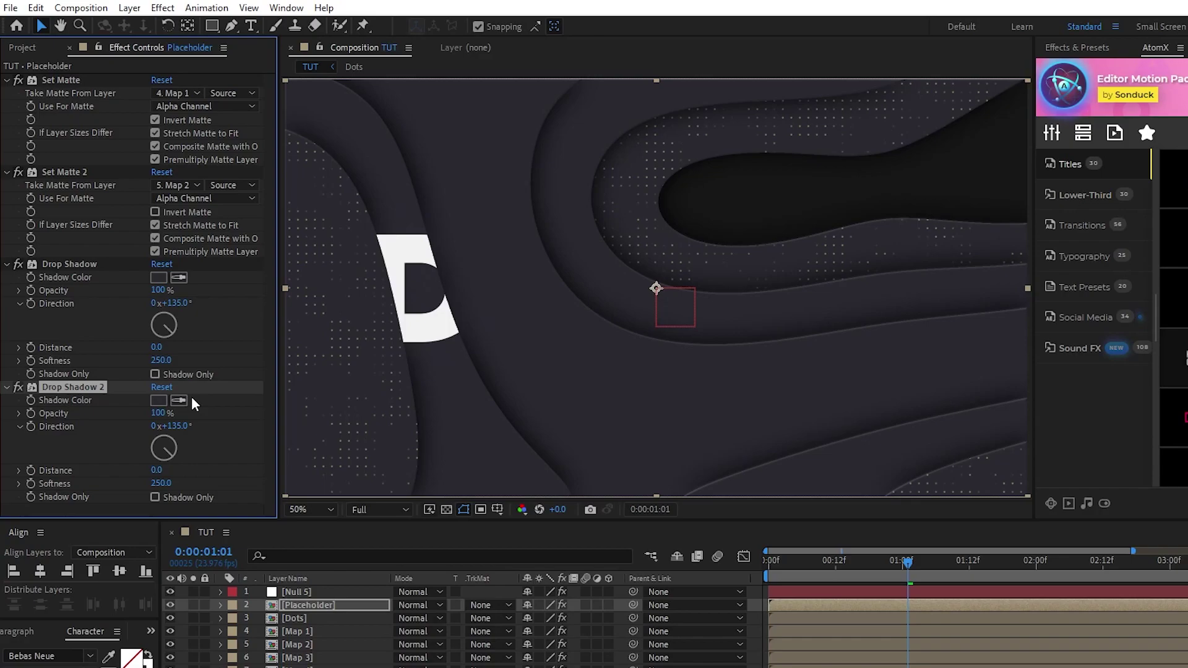
Duplicate the Placeholder layer and matte the copy with Map 2 and Map 3.
click(306, 602)
key(ctrl+d)
click(314, 617)
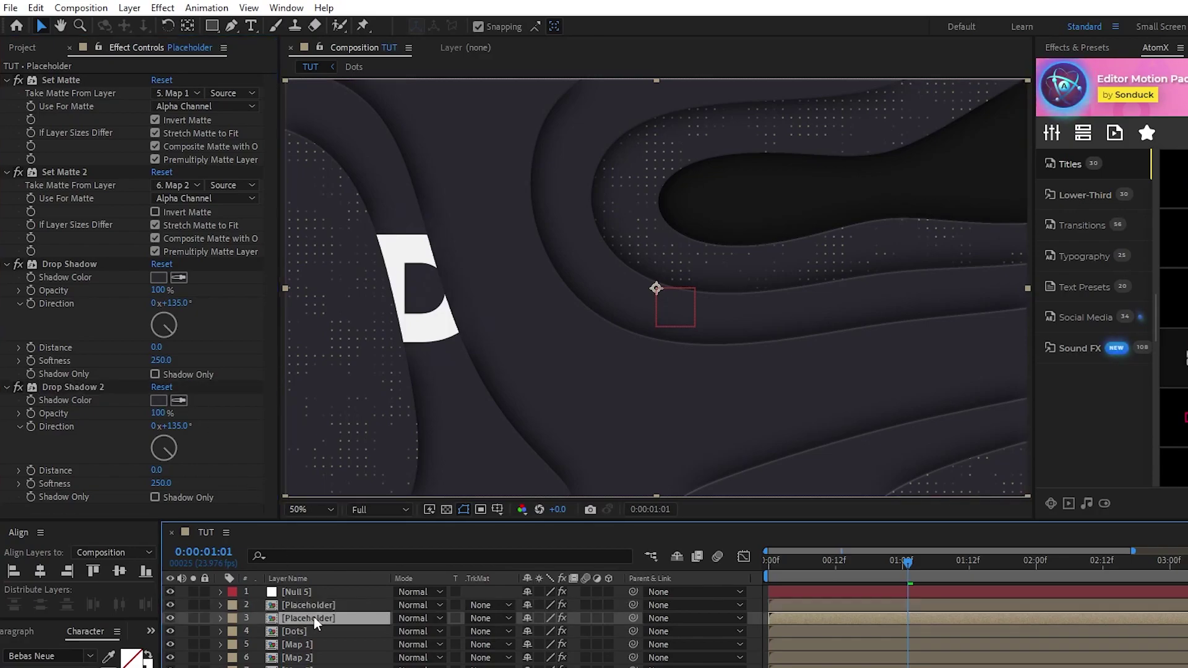
click(189, 91)
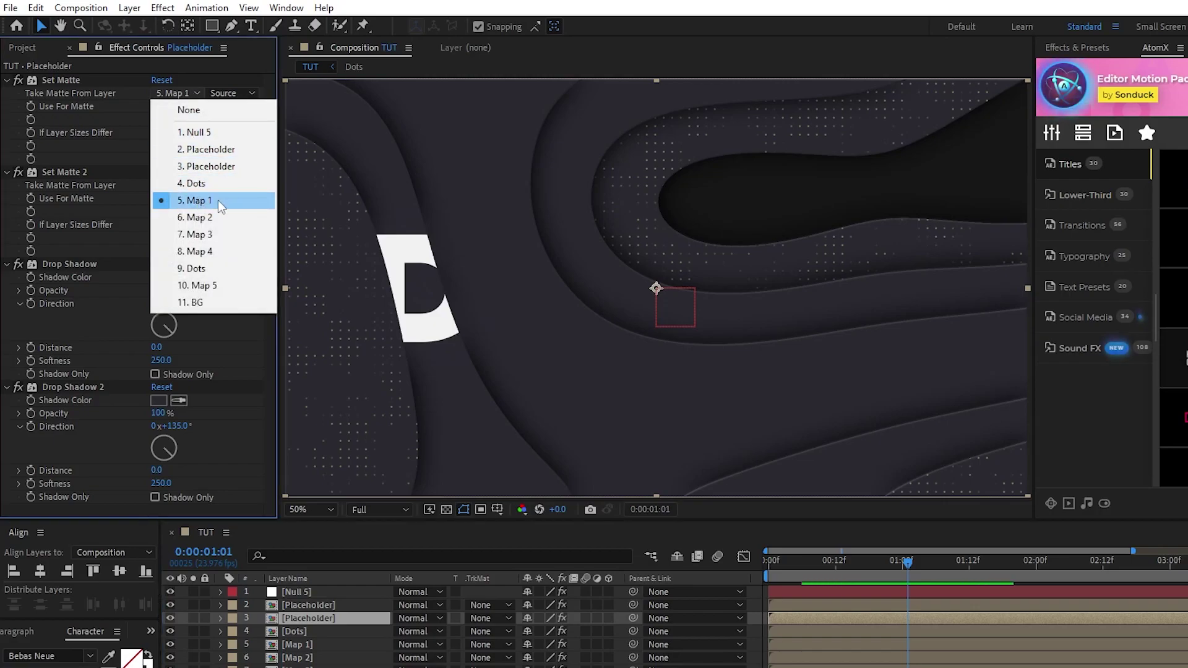
click(216, 216)
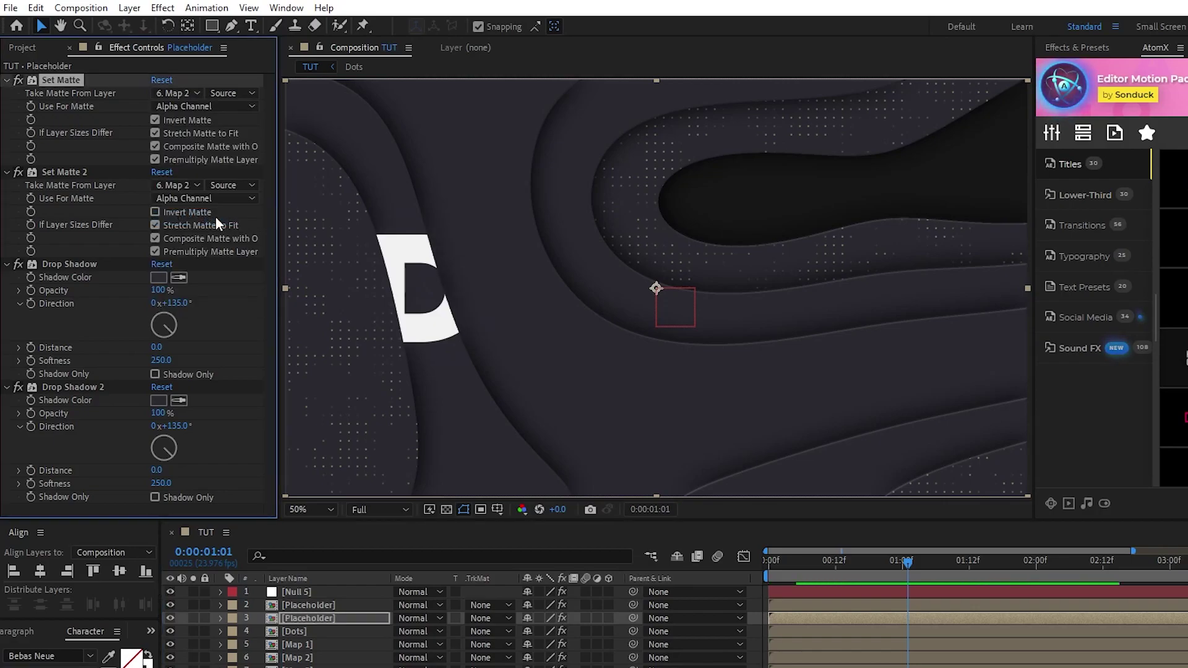
click(177, 185)
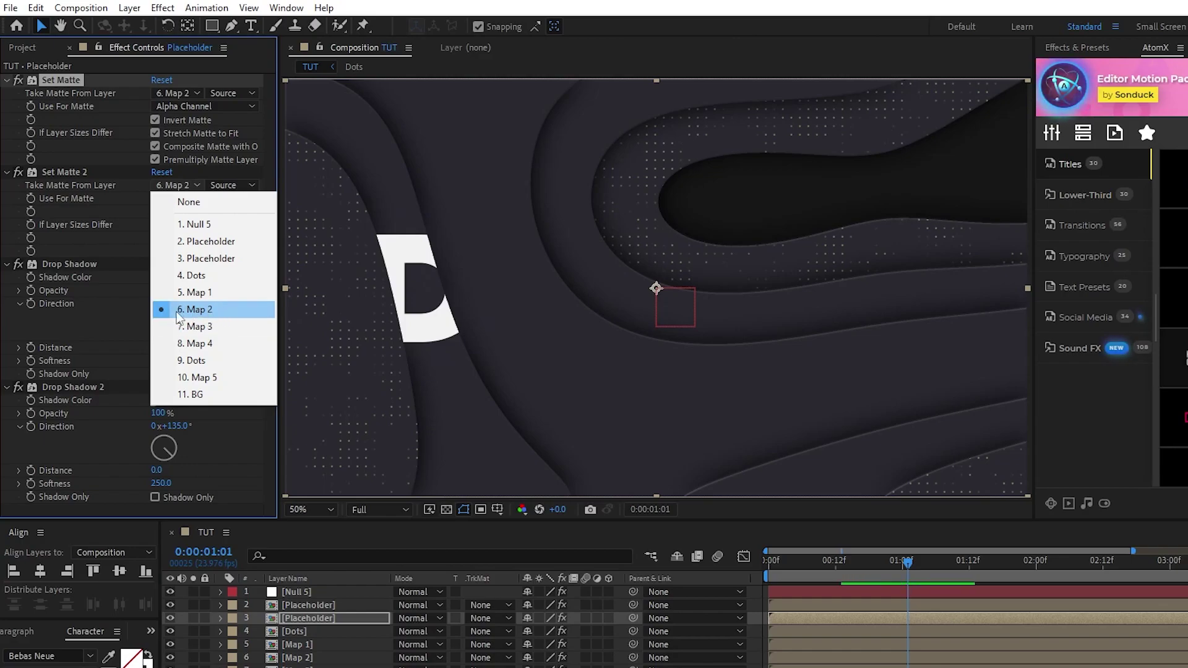
click(224, 327)
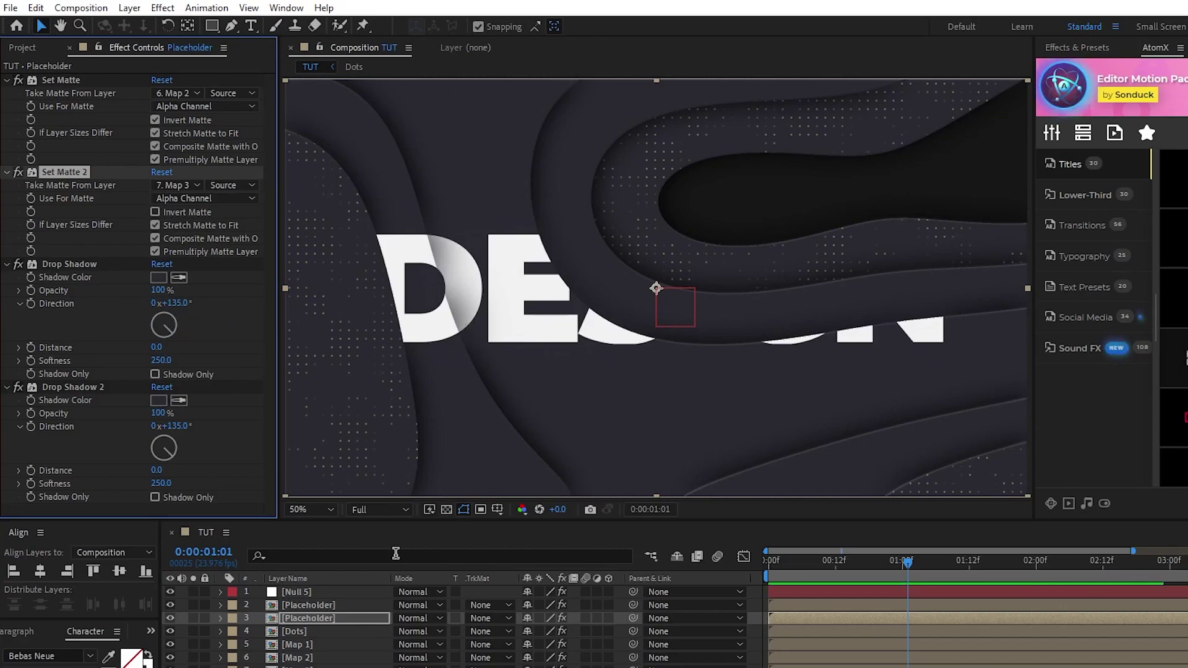
Duplicate the Placeholder again and matte the new copy with Map 3 and Map 4.
click(324, 618)
key(ctrl+d)
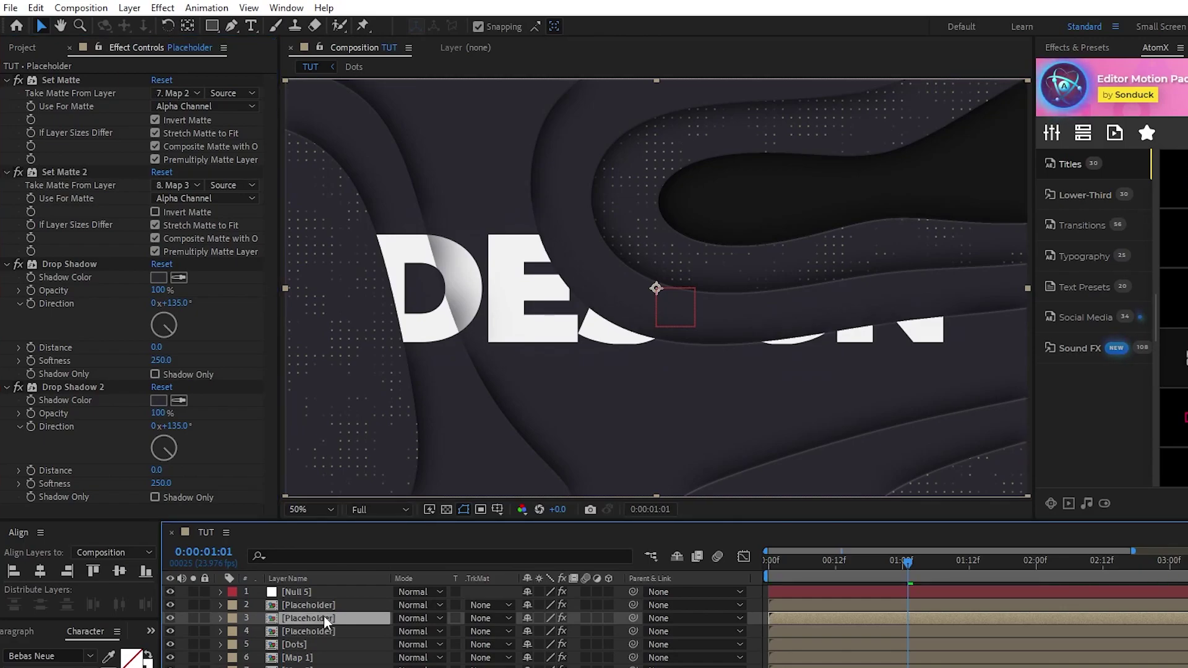
click(340, 631)
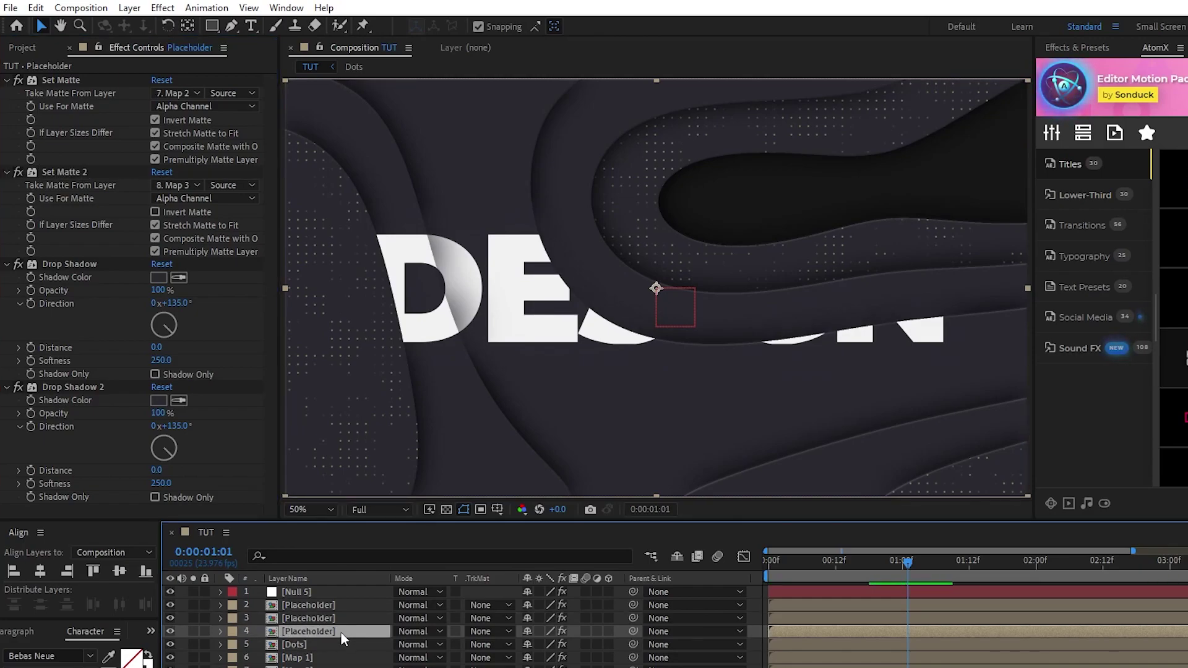
click(176, 93)
click(196, 251)
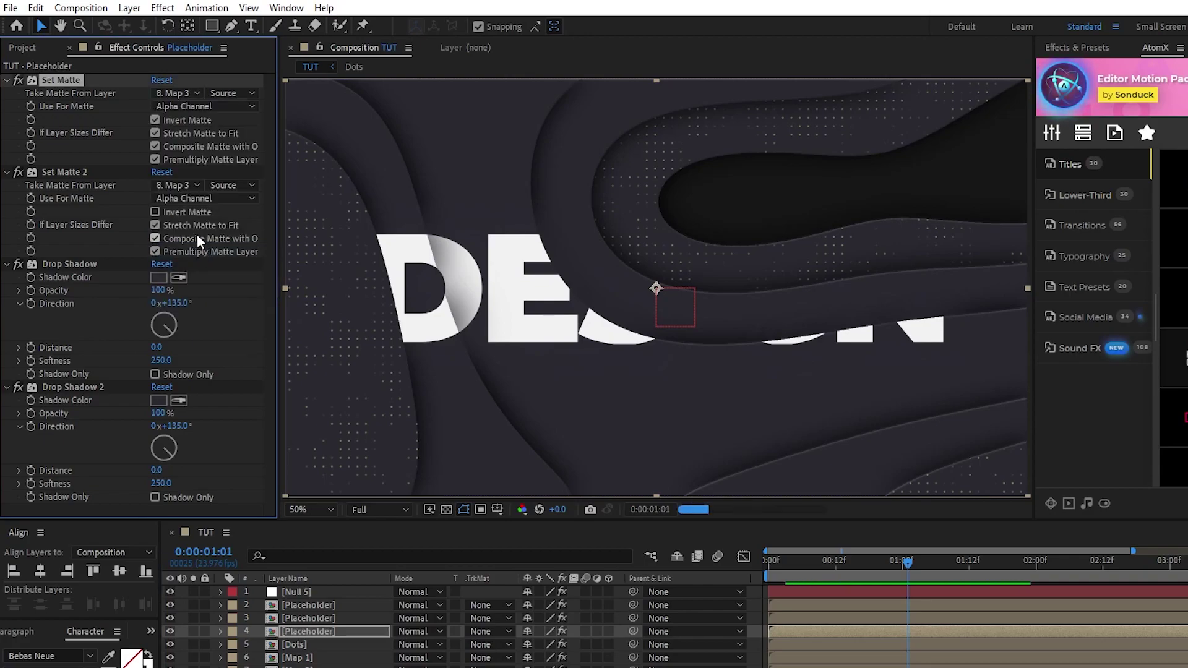
click(177, 185)
click(195, 360)
Make one more Placeholder copy matted with Map 4 and Map 5.
key(ctrl+d)
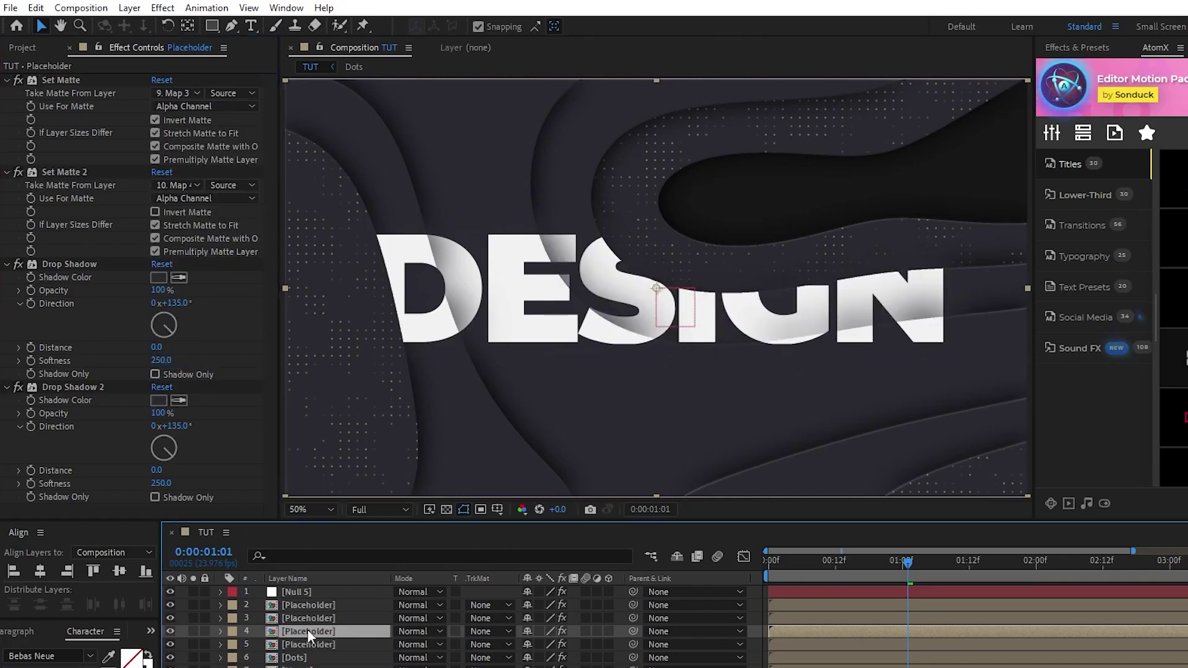
click(312, 643)
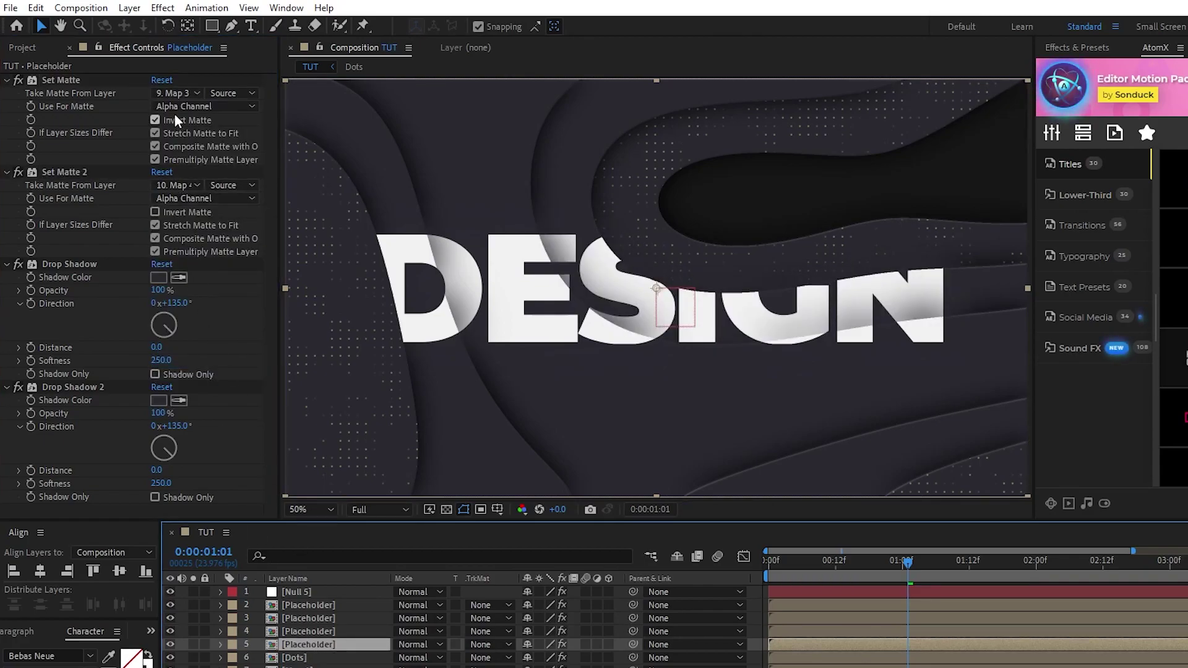
click(176, 92)
click(204, 286)
click(186, 185)
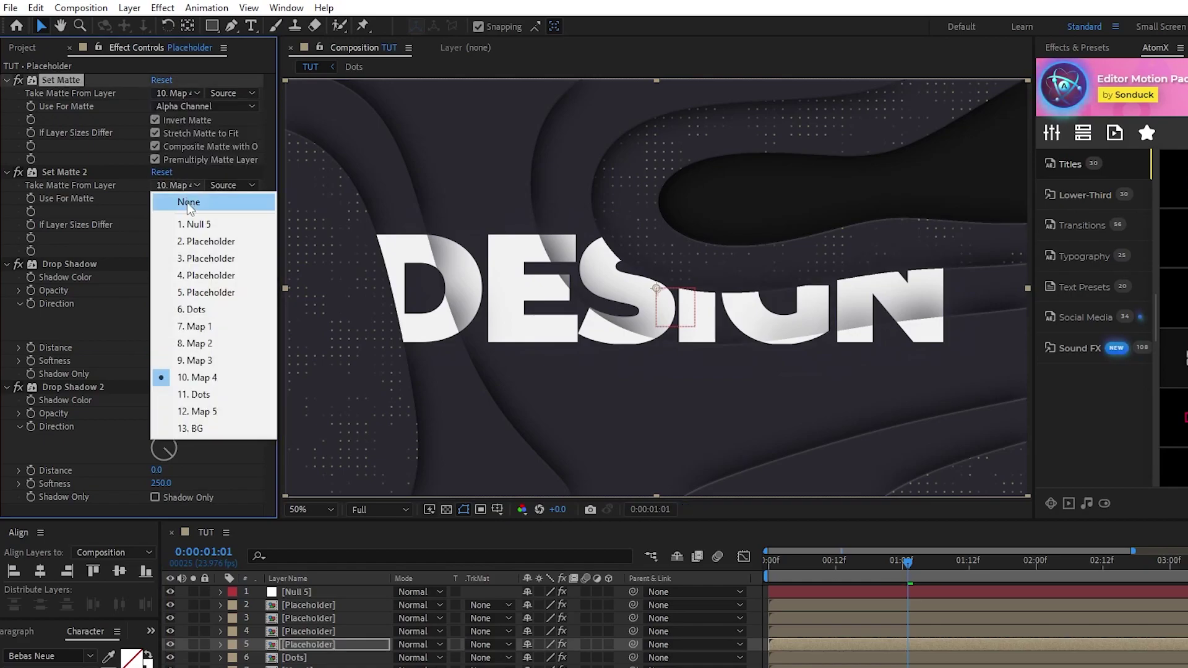
click(210, 411)
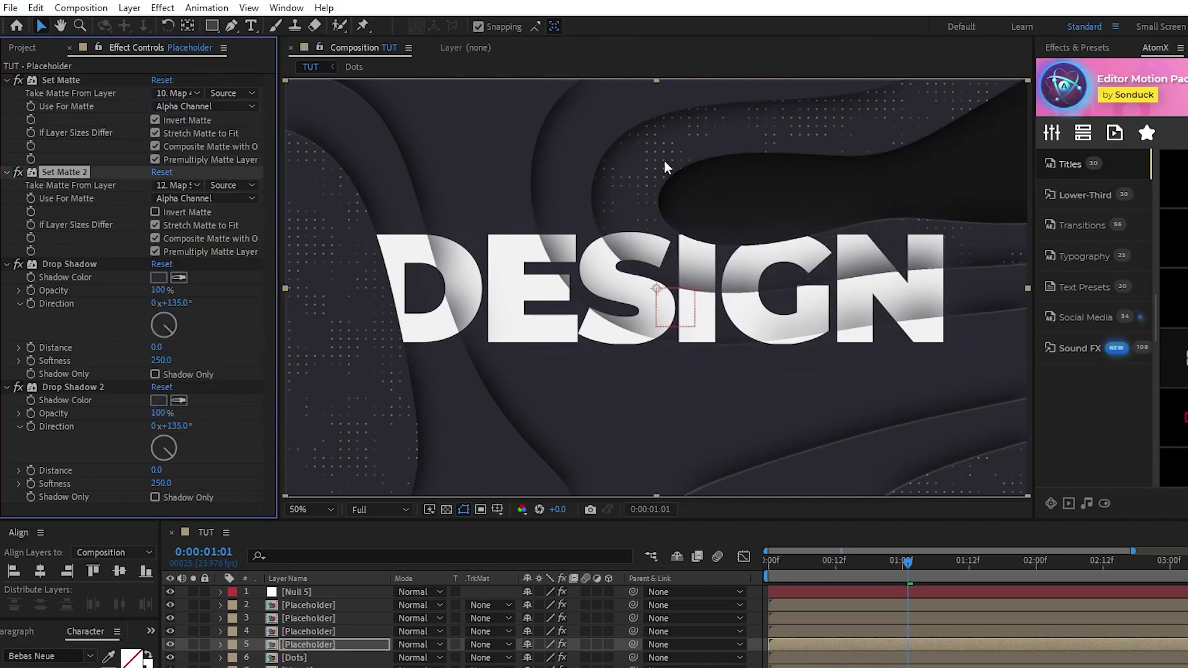
Set the Null 5 Slider Control value from 72 to 100.
click(337, 592)
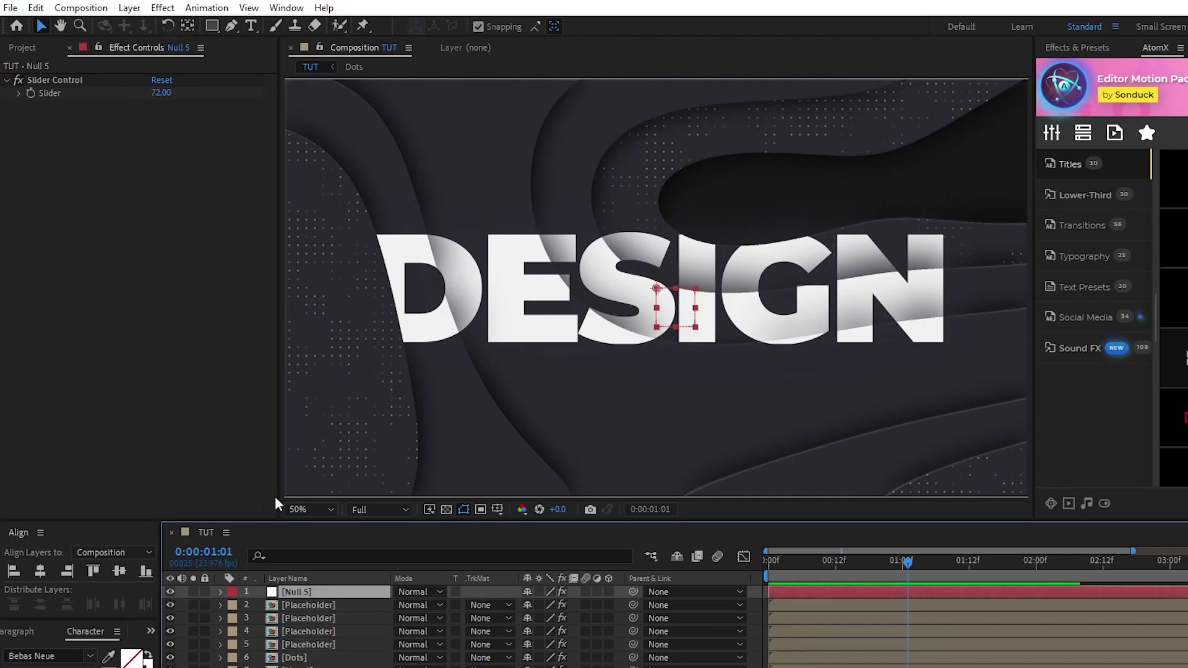
click(156, 93)
text(100)
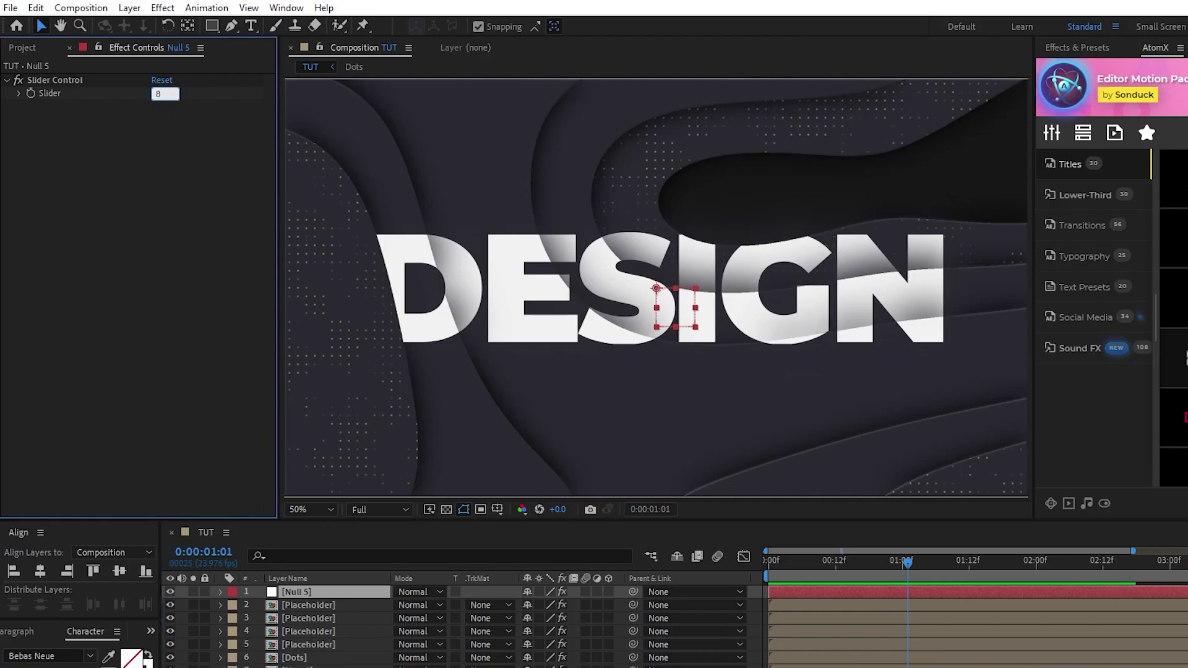